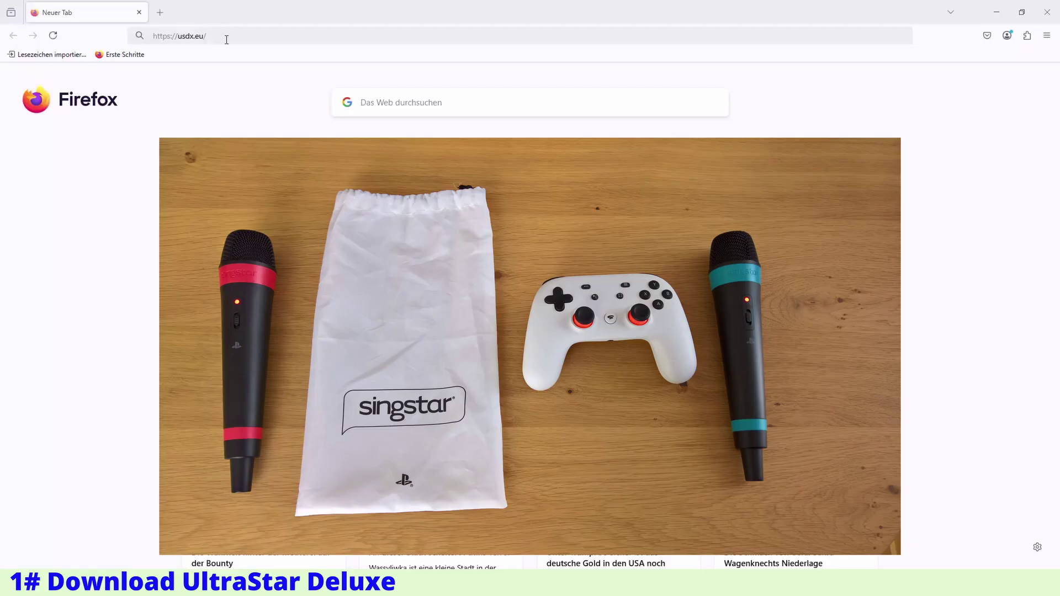
Load usdx.eu, dismiss the translation offer, and open the 'v2025.4.0 released' news post.
{"action": "left_click", "coordinate": [226, 39]}
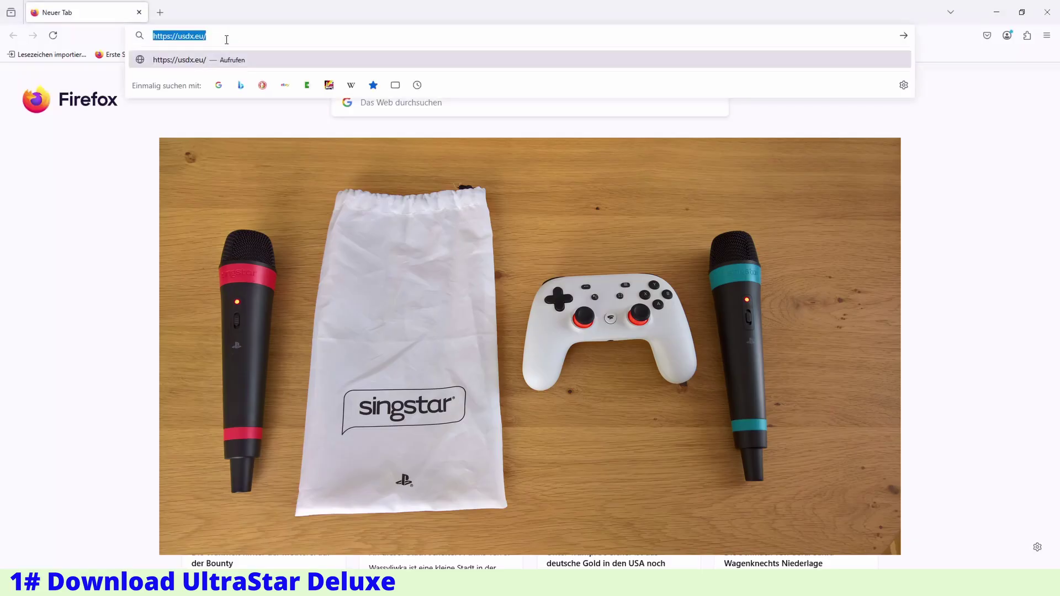
{"action": "key", "text": "Return"}
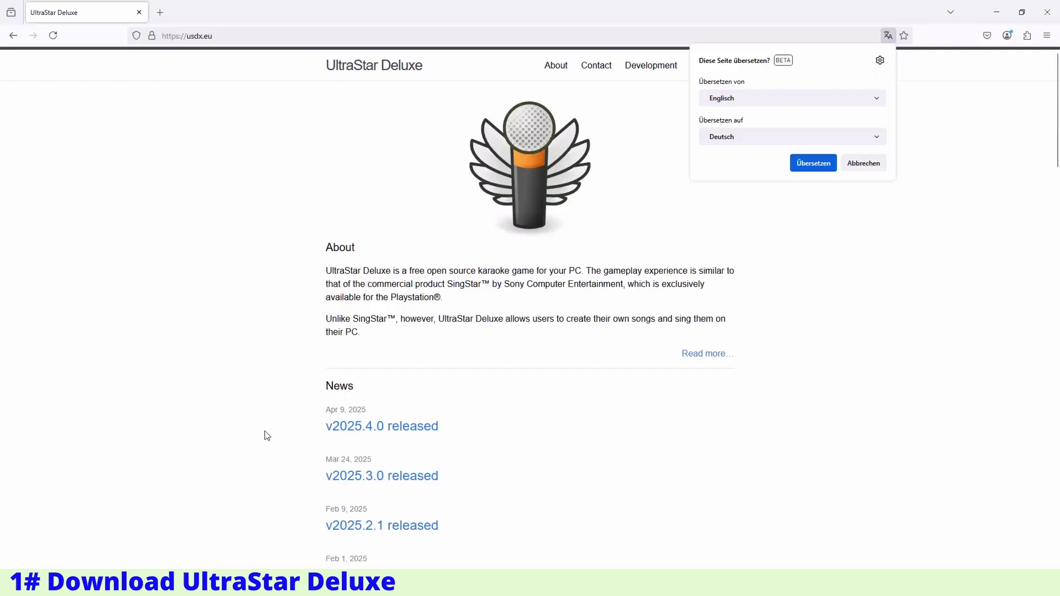
{"action": "left_click", "coordinate": [863, 163]}
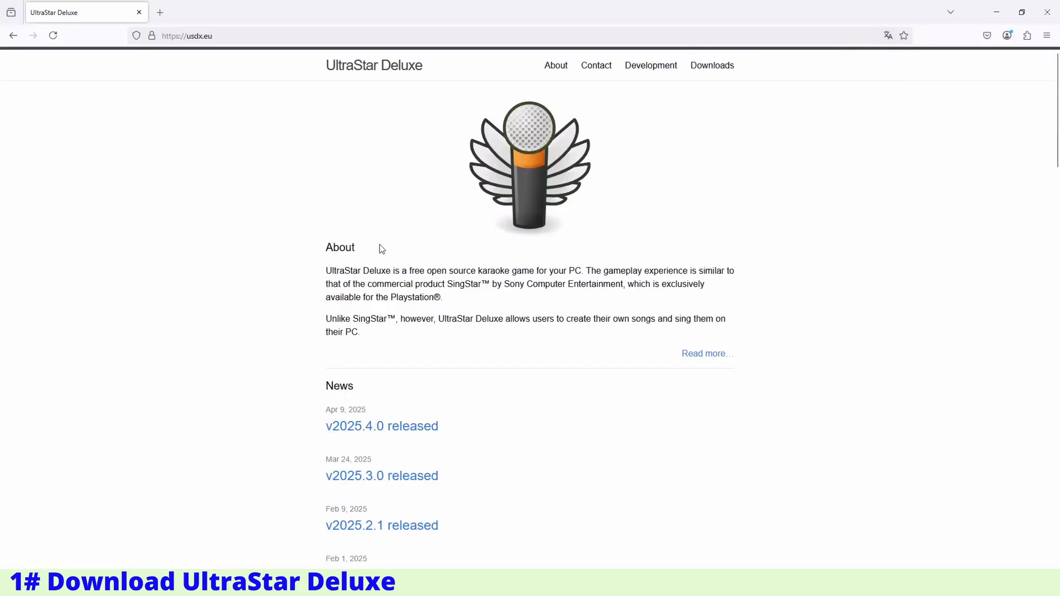
{"action": "left_click", "coordinate": [386, 422]}
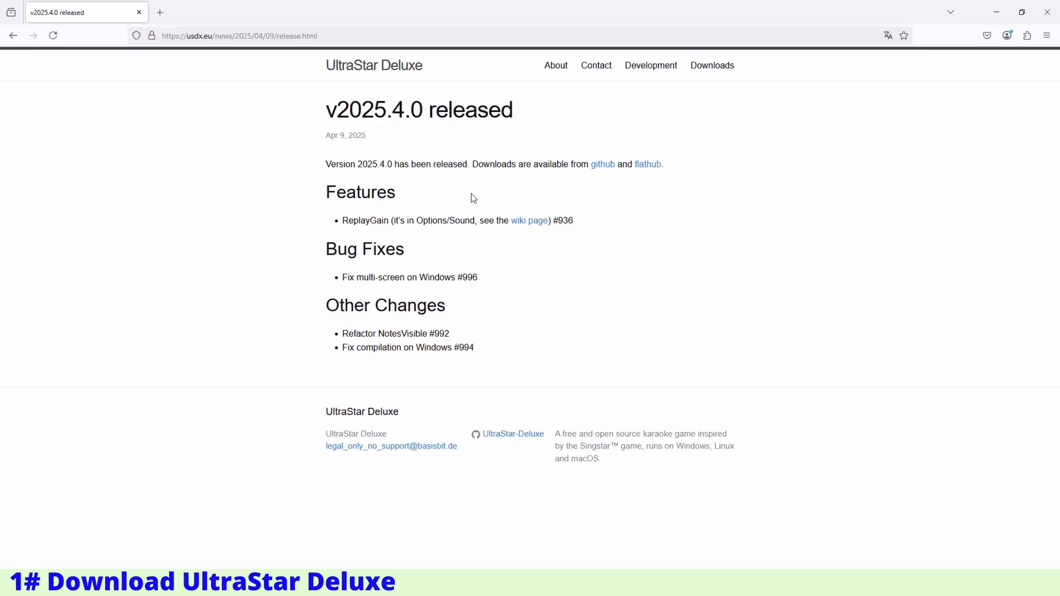
Download UltraStarDeluxe-windows-portable-2025.4.0.zip from the GitHub v2025.4.0 release assets.
{"action": "left_click", "coordinate": [603, 164]}
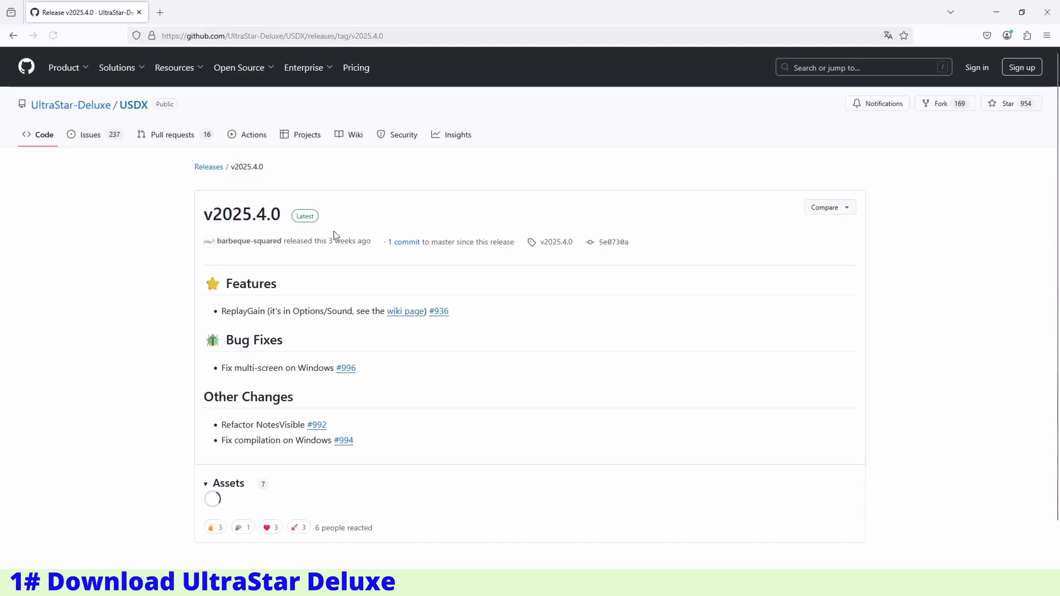
{"action": "scroll", "coordinate": [334, 235], "scroll_direction": "down", "scroll_amount": 3}
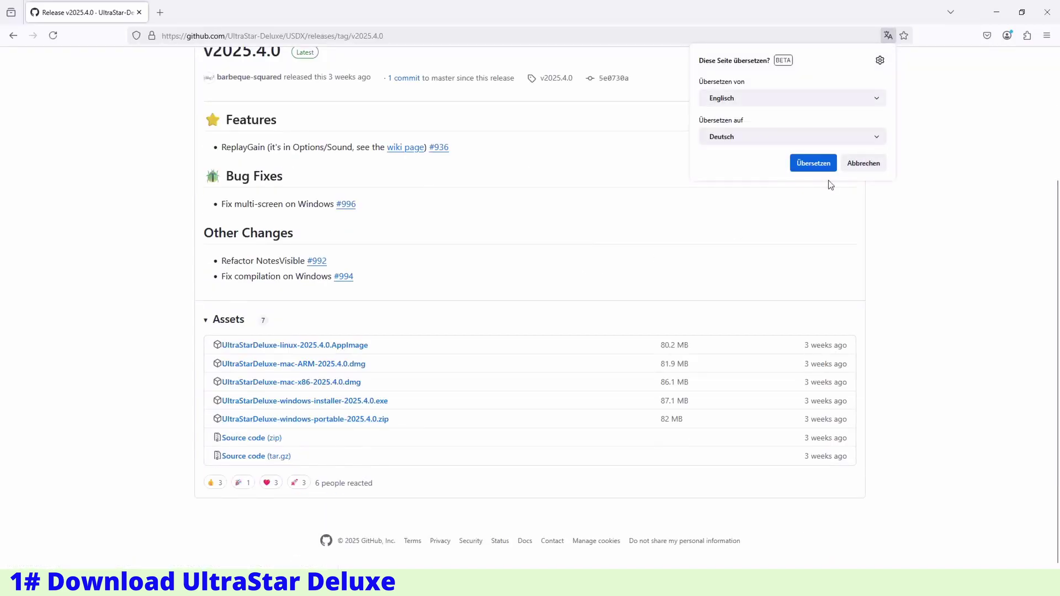
{"action": "left_click", "coordinate": [863, 163]}
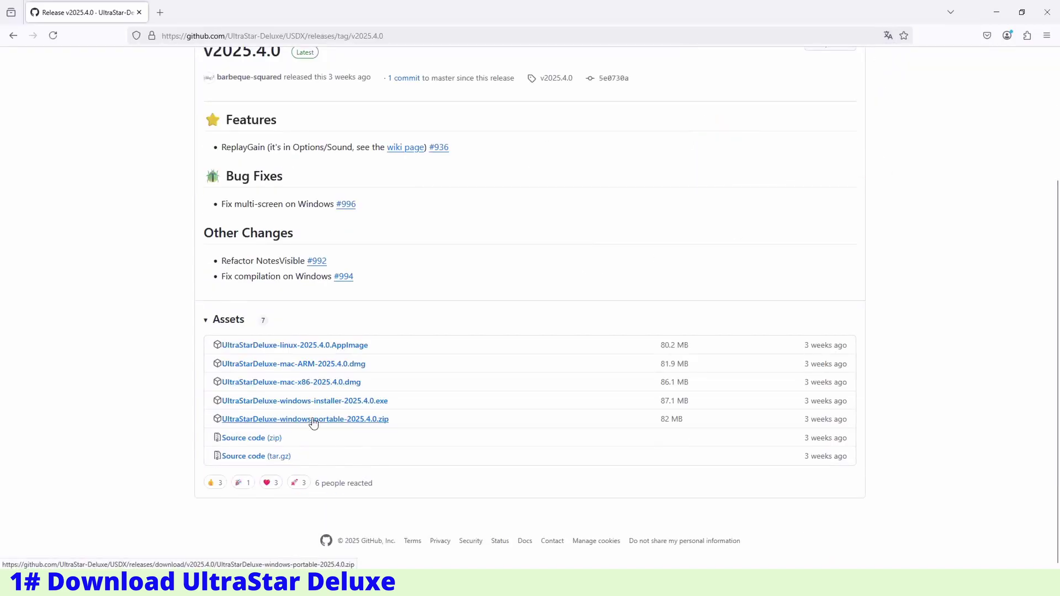
{"action": "left_click", "coordinate": [350, 420]}
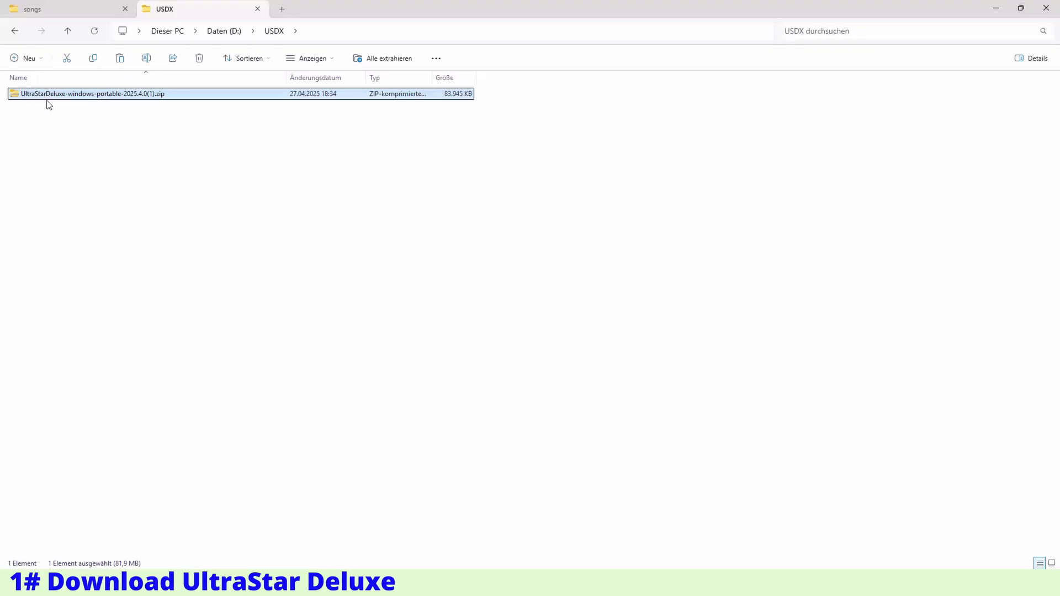
Extract the portable zip into the USDX folder with 7-Zip 'Hier entpacken'.
{"action": "double_click", "coordinate": [54, 91]}
{"action": "right_click", "coordinate": [55, 91]}
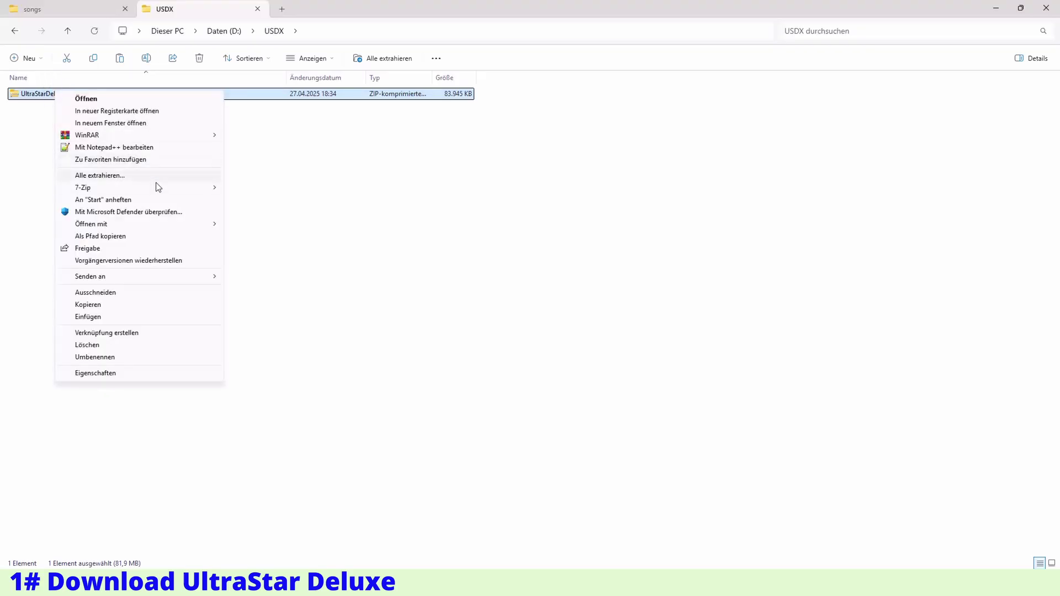
{"action": "mouse_move", "coordinate": [132, 188]}
{"action": "left_click", "coordinate": [246, 226]}
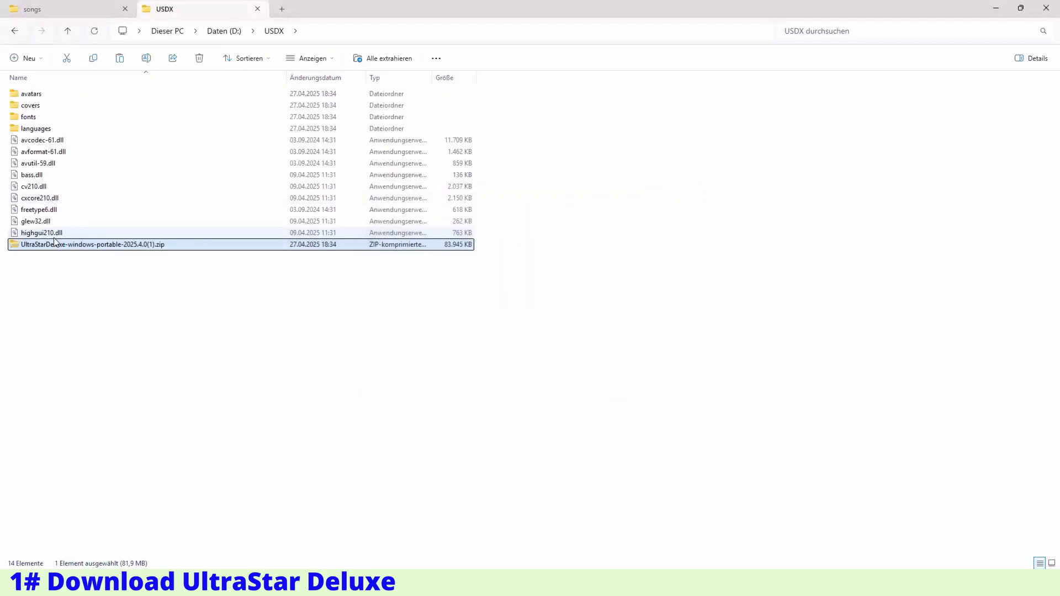
{"action": "scroll", "coordinate": [149, 308], "scroll_direction": "down", "scroll_amount": 5}
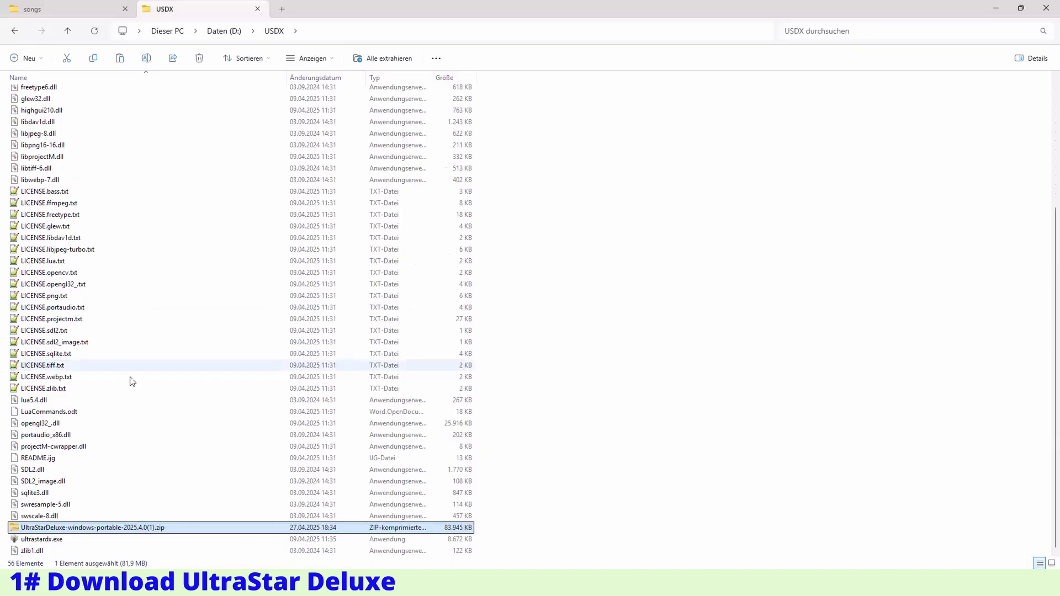
Delete the downloaded zip, leaving ultrastardx.exe selected.
{"action": "left_click", "coordinate": [83, 540]}
{"action": "left_click", "coordinate": [84, 530]}
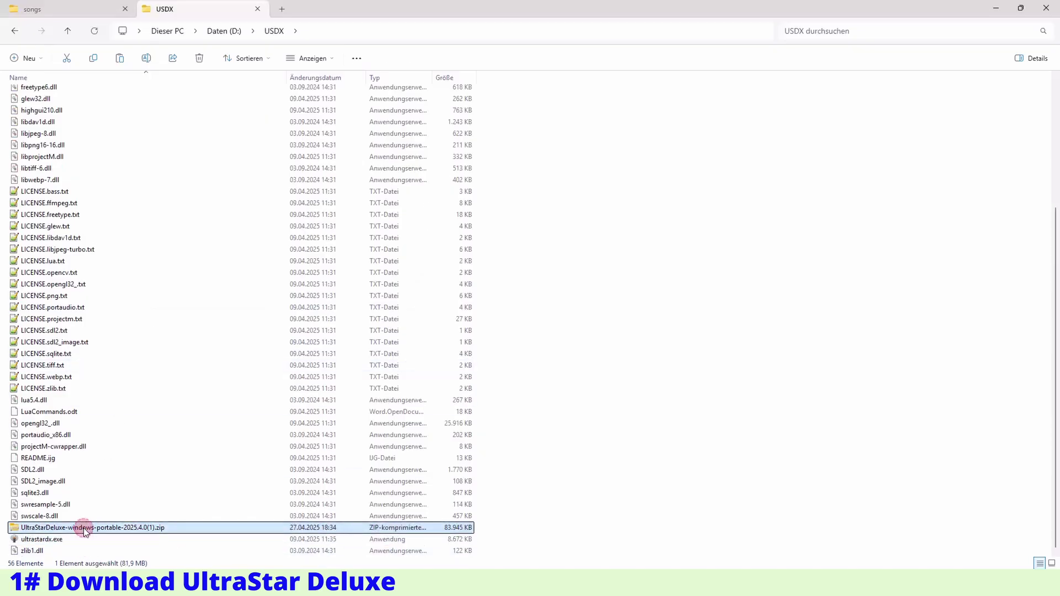
{"action": "key", "text": "Delete"}
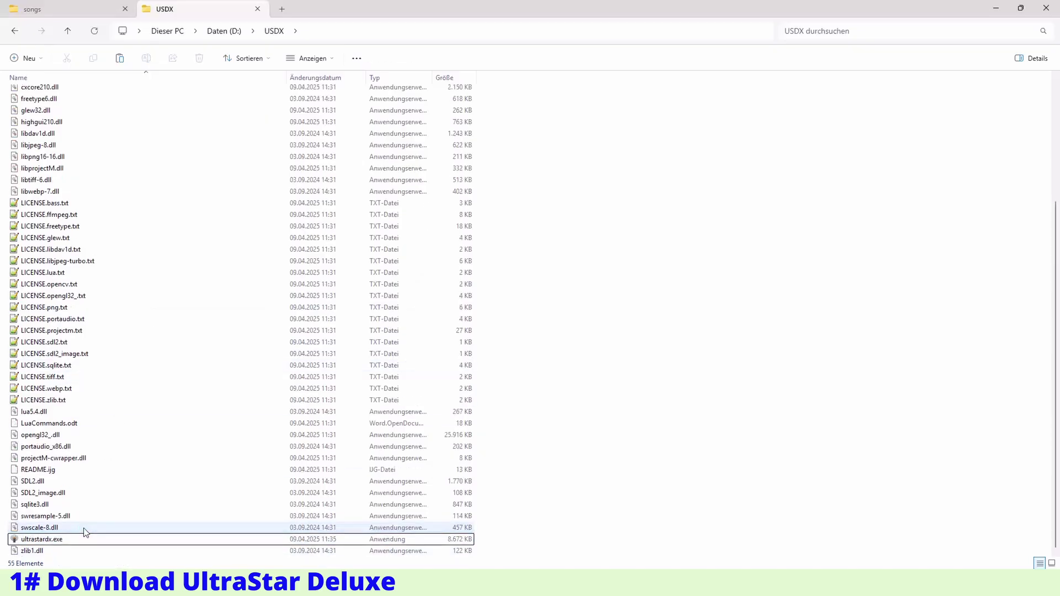
{"action": "left_click", "coordinate": [67, 541]}
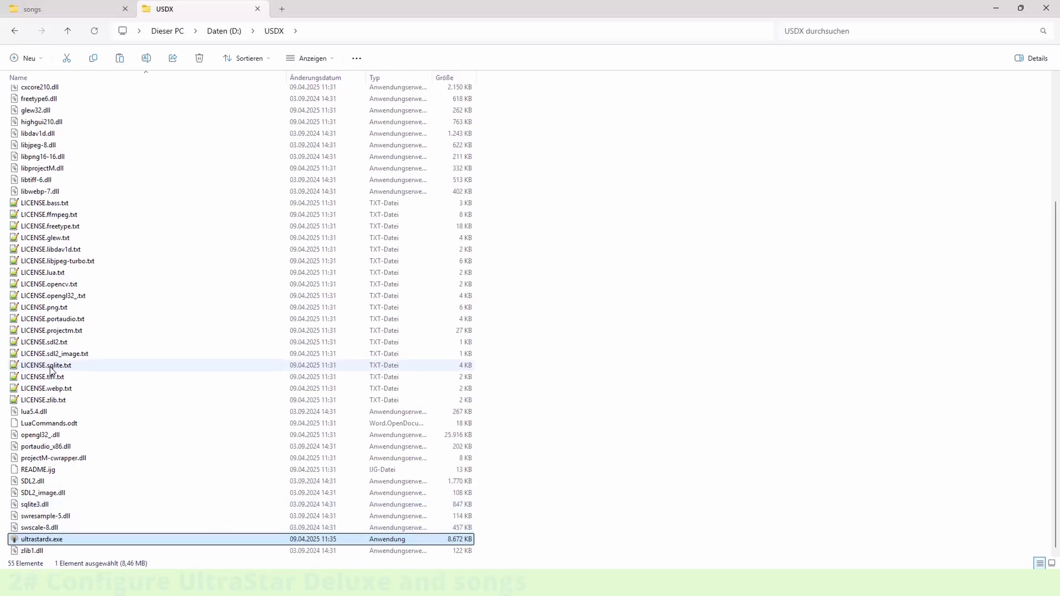
Launch UltraStar Deluxe, then sort by Änderungsdatum and select the generated config.ini.
{"action": "double_click", "coordinate": [30, 545]}
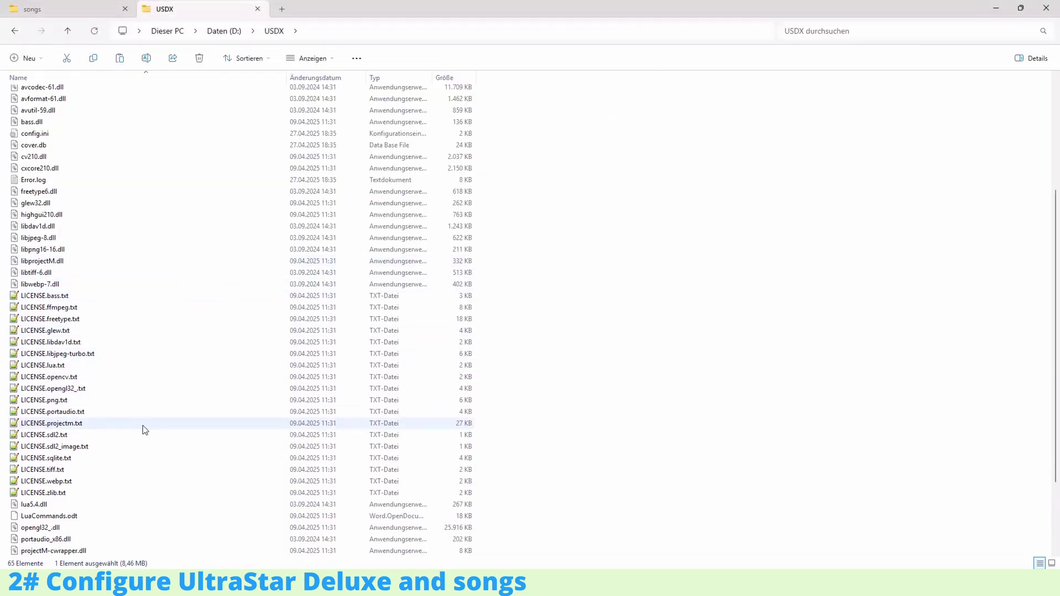
{"action": "scroll", "coordinate": [143, 429], "scroll_direction": "up", "scroll_amount": 5}
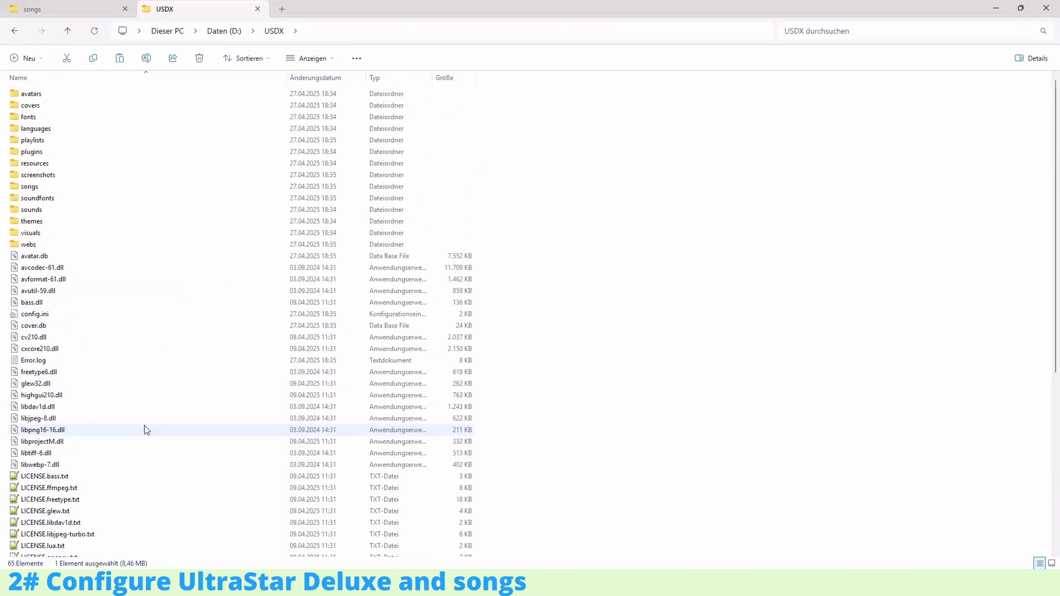
{"action": "left_click", "coordinate": [306, 78]}
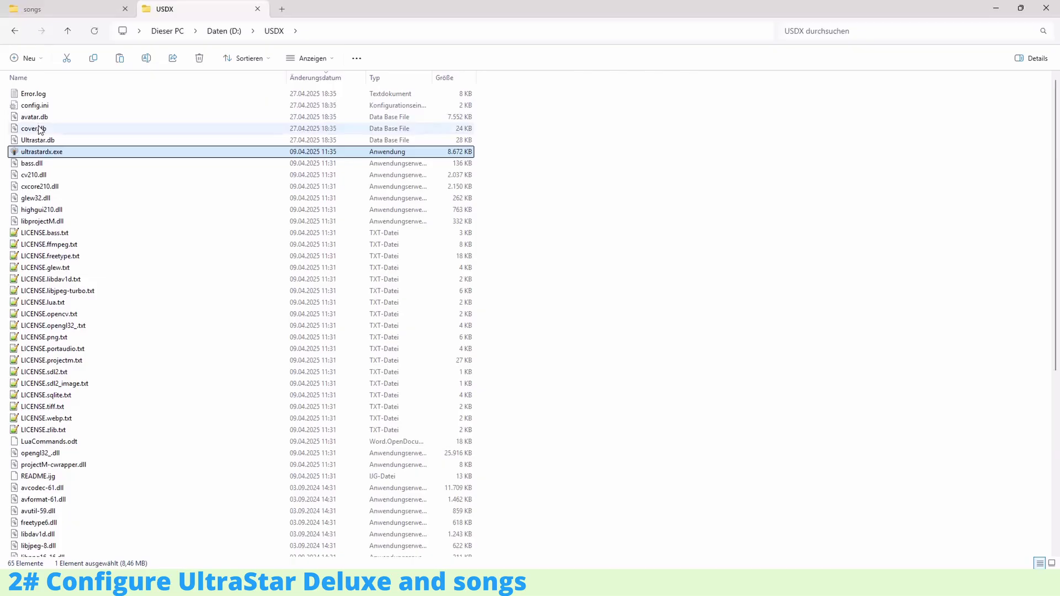
{"action": "left_click", "coordinate": [36, 107]}
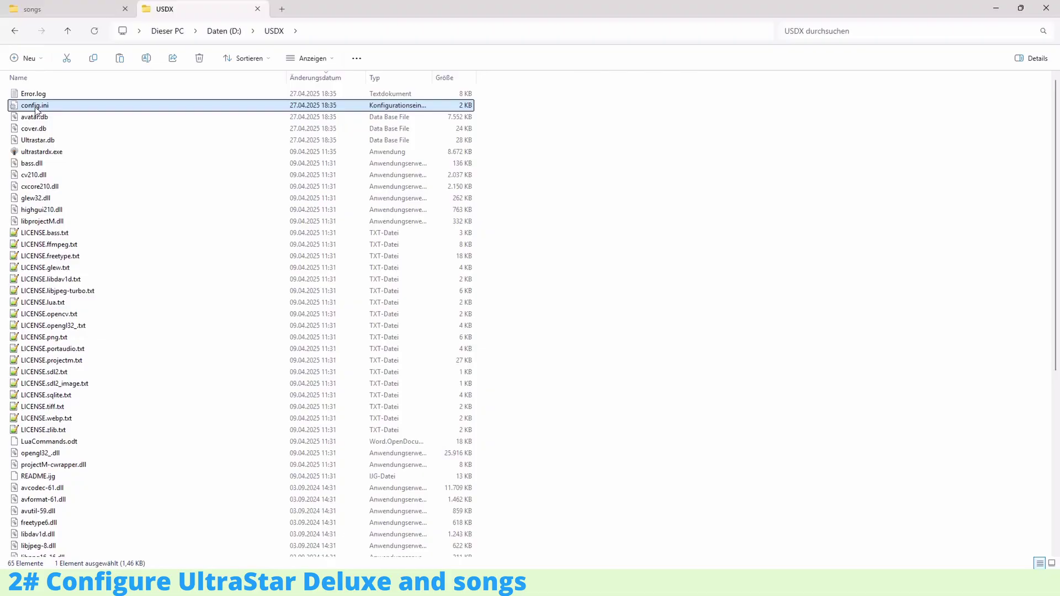
{"action": "left_click", "coordinate": [35, 106]}
Open config.ini with Notepad++ and replace Language 'English' on line 4 with 'German'.
{"action": "right_click", "coordinate": [35, 105]}
{"action": "left_click", "coordinate": [82, 169]}
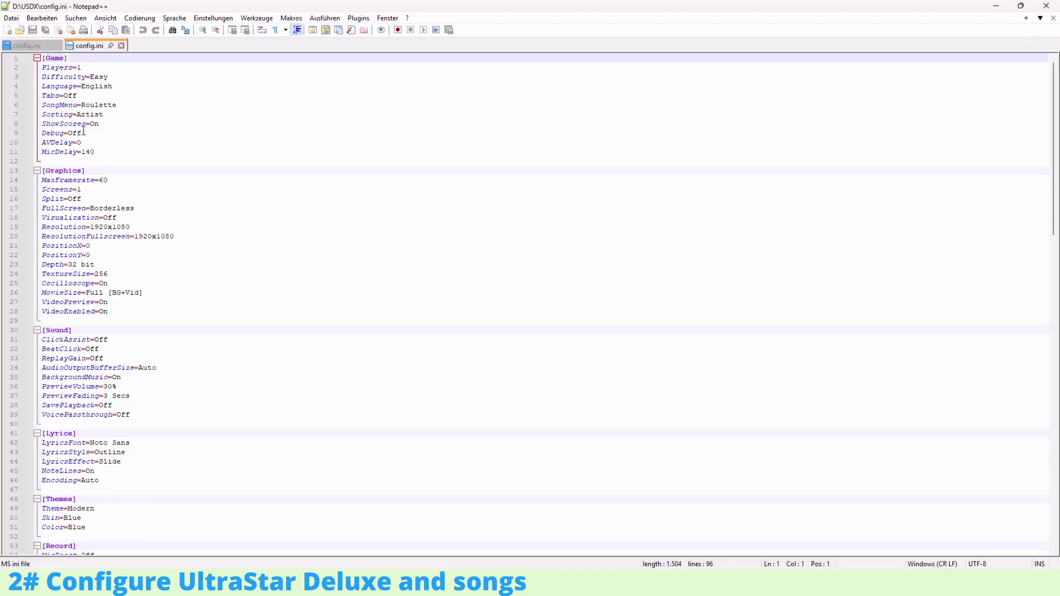
{"action": "left_click", "coordinate": [60, 87]}
{"action": "scroll", "coordinate": [102, 99], "scroll_direction": "up", "scroll_amount": 2, "text": "ctrl"}
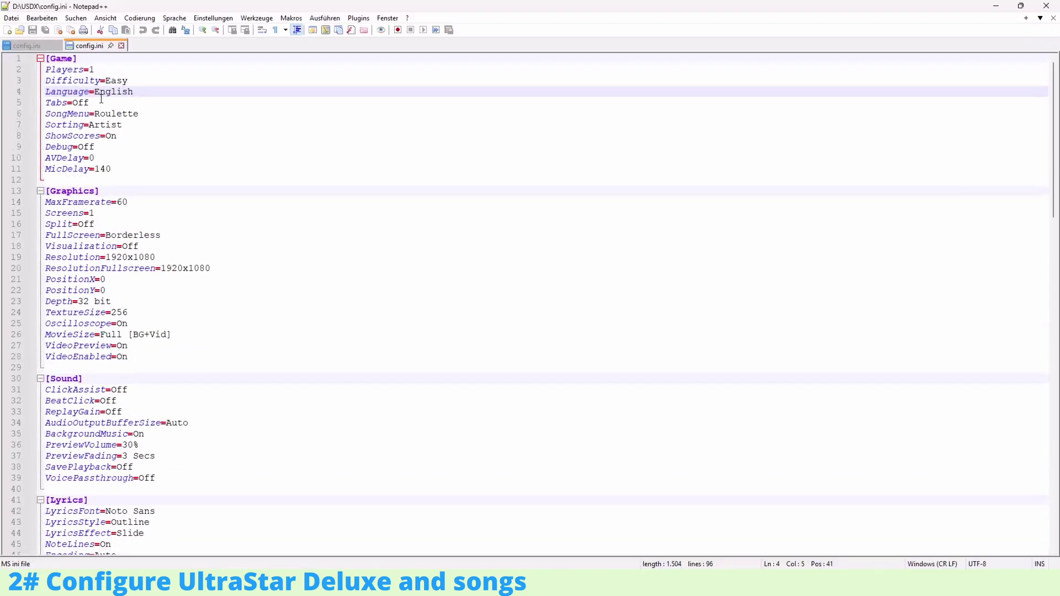
{"action": "scroll", "coordinate": [101, 99], "scroll_direction": "up", "scroll_amount": 2, "text": "ctrl"}
{"action": "scroll", "coordinate": [101, 99], "scroll_direction": "up", "scroll_amount": 1, "text": "ctrl"}
{"action": "left_click", "coordinate": [200, 113]}
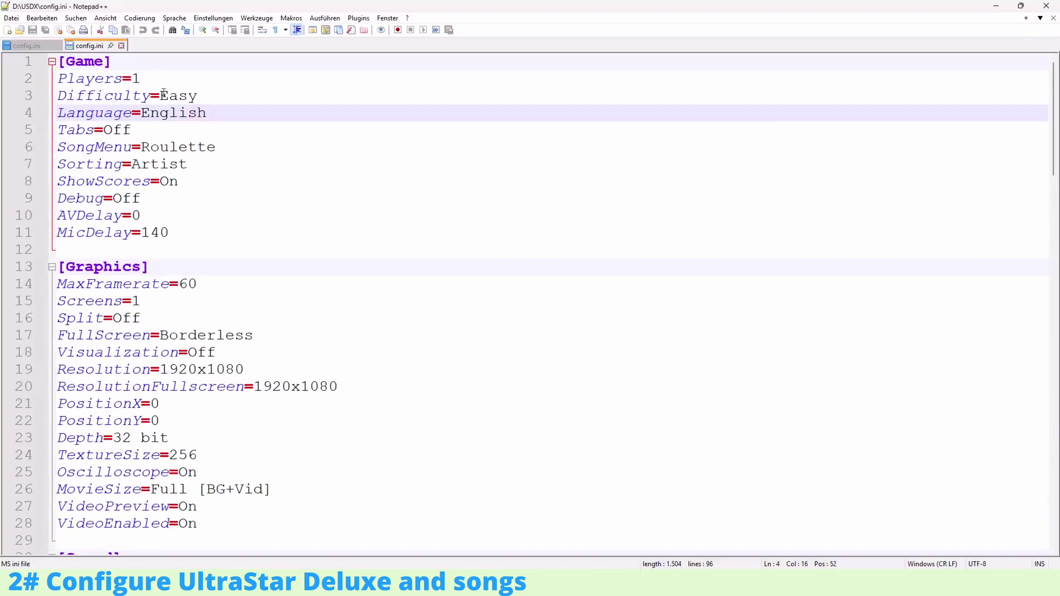
{"action": "double_click", "coordinate": [172, 114]}
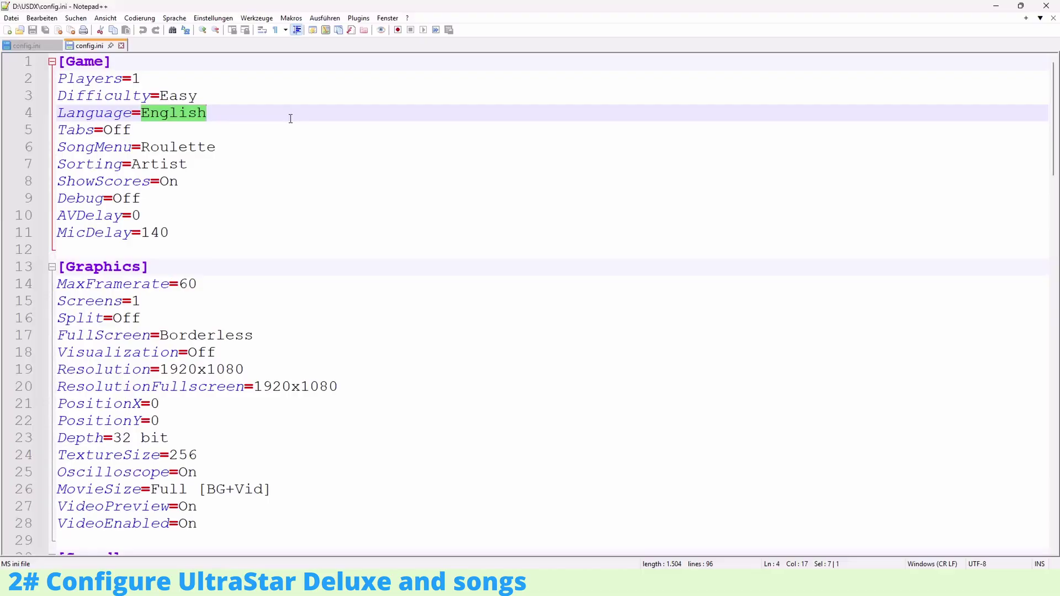
{"action": "type", "text": "German"}
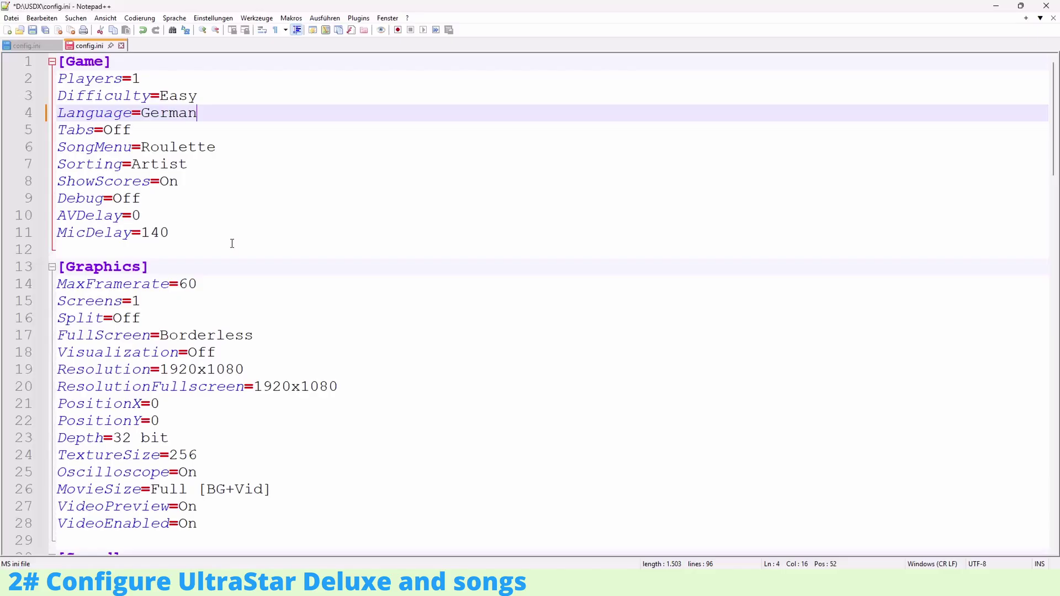
{"action": "scroll", "coordinate": [251, 258], "scroll_direction": "down", "scroll_amount": 3}
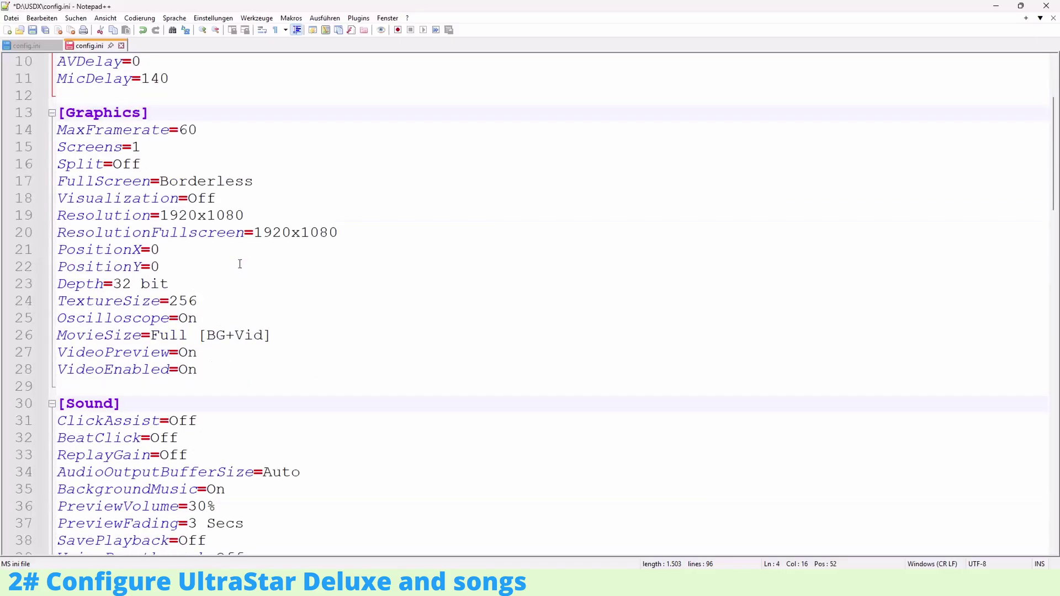
{"action": "scroll", "coordinate": [242, 262], "scroll_direction": "down", "scroll_amount": 3}
{"action": "scroll", "coordinate": [242, 262], "scroll_direction": "down", "scroll_amount": 2}
{"action": "scroll", "coordinate": [242, 262], "scroll_direction": "down", "scroll_amount": 3}
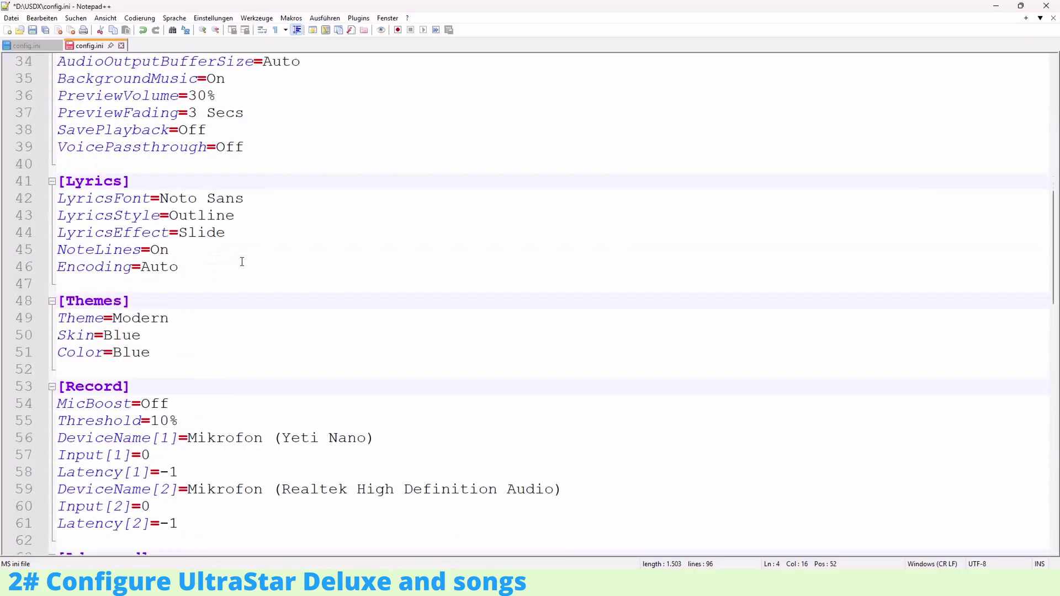
{"action": "scroll", "coordinate": [242, 262], "scroll_direction": "down", "scroll_amount": 2}
{"action": "scroll", "coordinate": [242, 262], "scroll_direction": "down", "scroll_amount": 3}
{"action": "scroll", "coordinate": [242, 262], "scroll_direction": "down", "scroll_amount": 2}
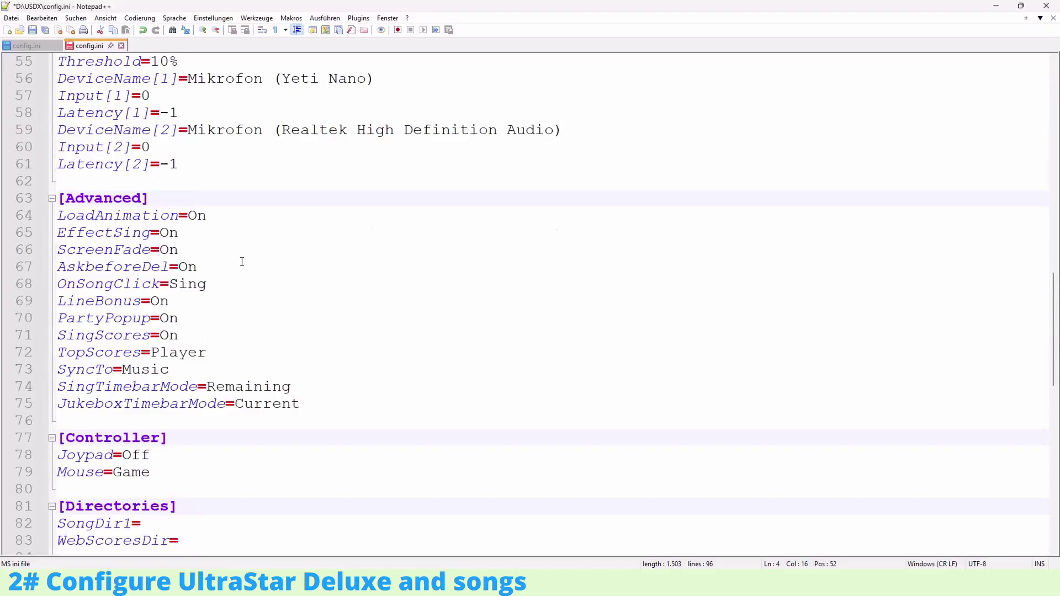
{"action": "scroll", "coordinate": [242, 262], "scroll_direction": "down", "scroll_amount": 2}
{"action": "scroll", "coordinate": [242, 262], "scroll_direction": "down", "scroll_amount": 2}
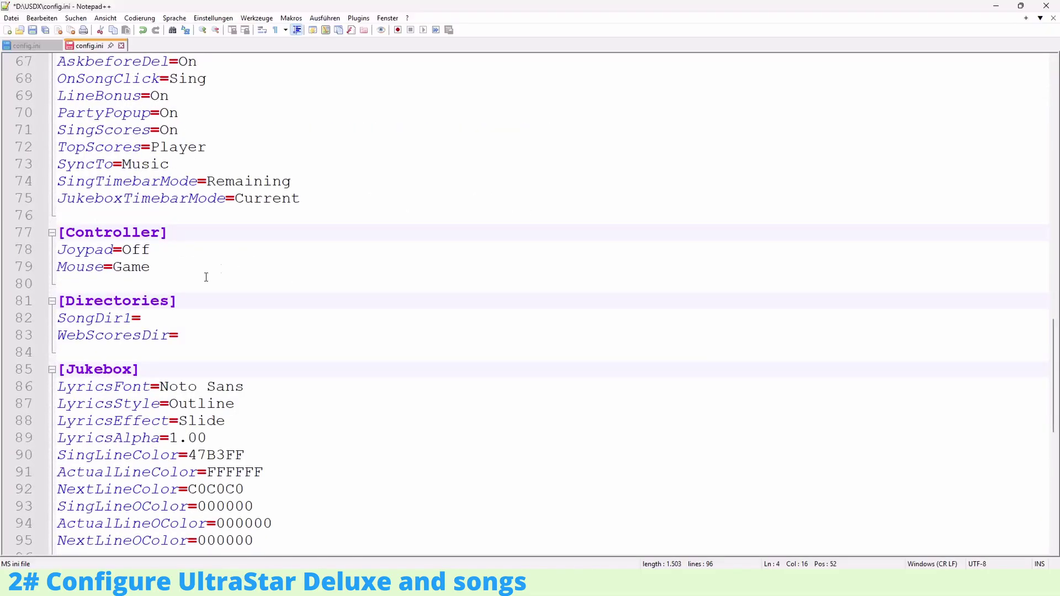
Paste D:\ExamplePath\songs after SongDir1= under [Directories], highlighting ExamplePath and songs.
{"action": "left_click", "coordinate": [205, 301]}
{"action": "left_click", "coordinate": [206, 320]}
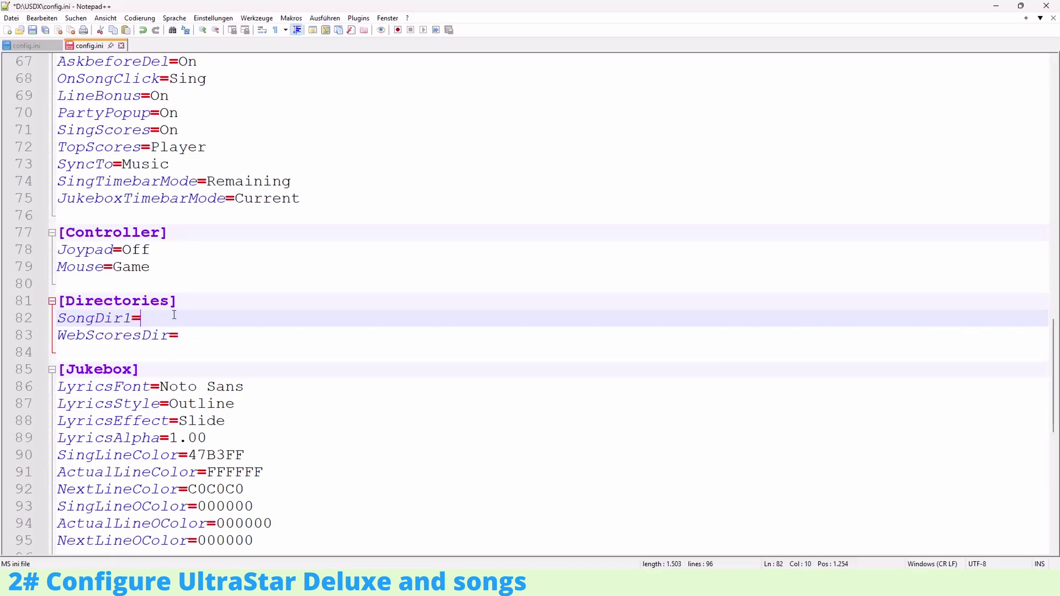
{"action": "type", "text": "D:\\ExamplePath\\songs"}
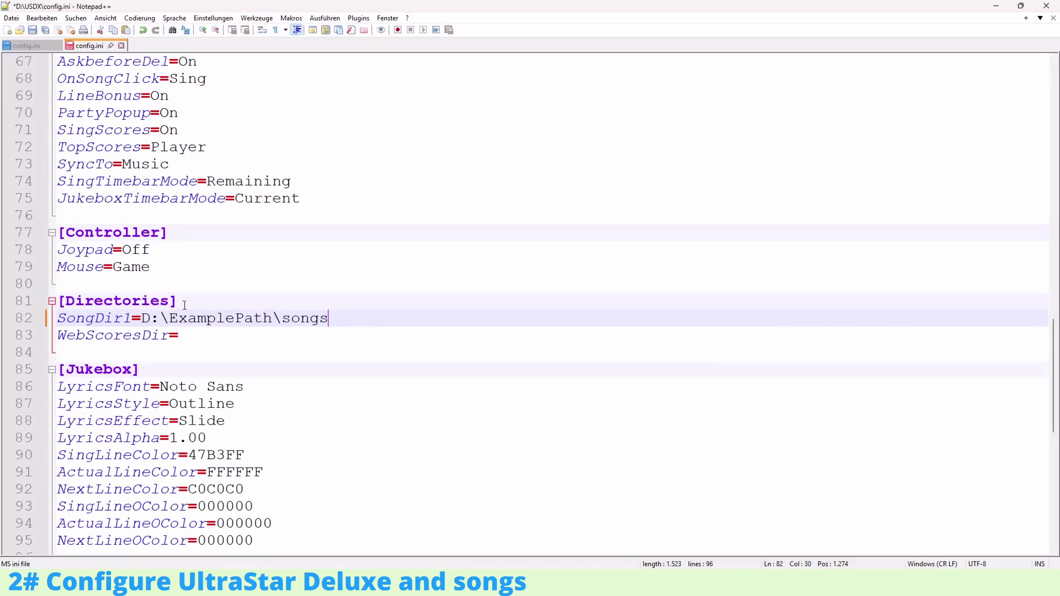
{"action": "double_click", "coordinate": [203, 317]}
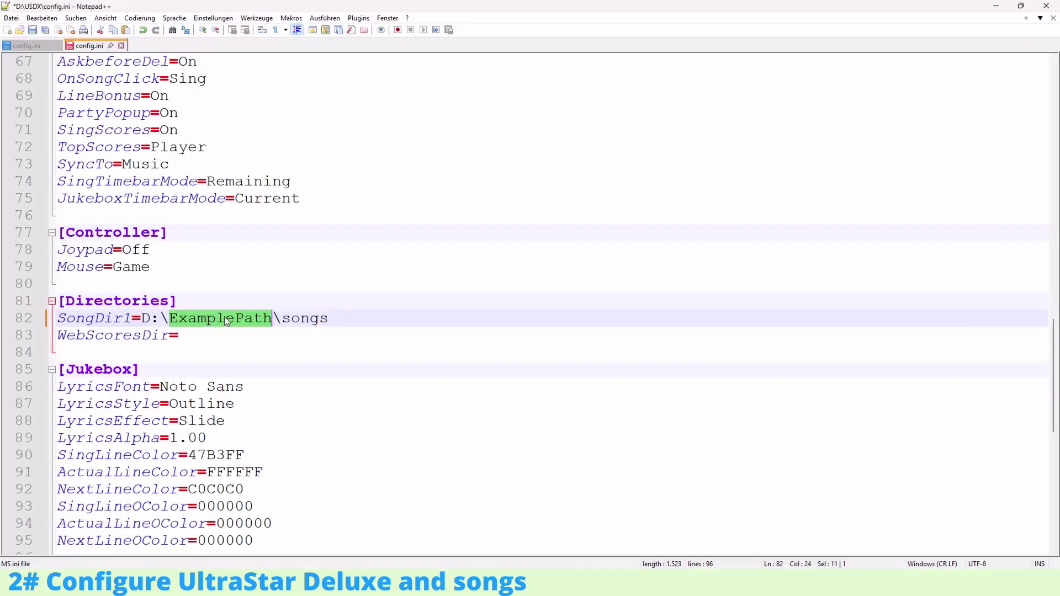
{"action": "double_click", "coordinate": [303, 319]}
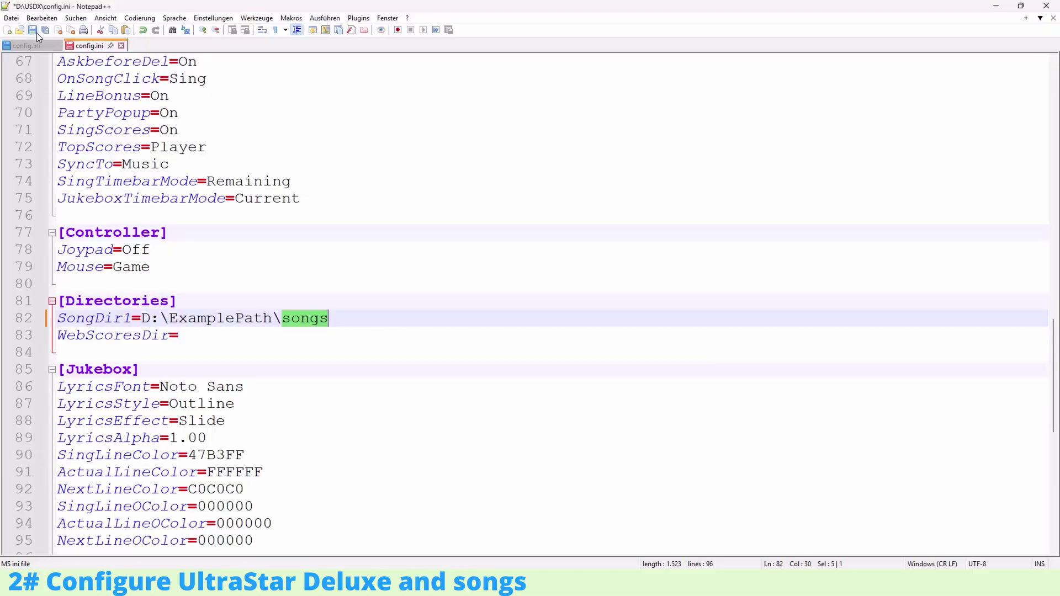
Save config.ini with SongDir1 set to D:\ExamplePath\songs and minimize Notepad++.
{"action": "left_click", "coordinate": [37, 33]}
{"action": "left_click", "coordinate": [999, 9]}
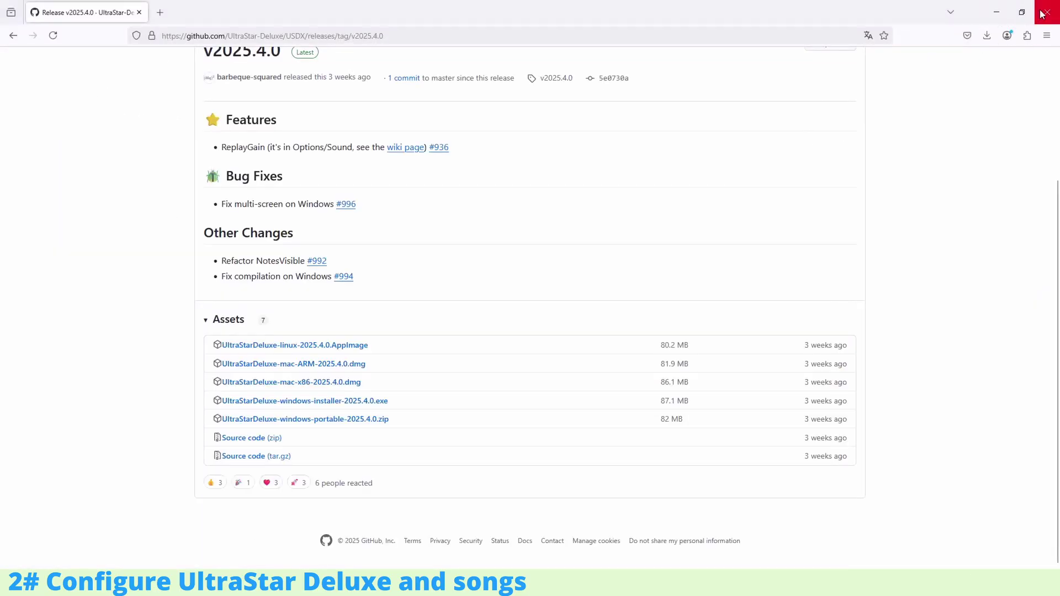
Bring up the songs folder in File Explorer beside the Spiderwoman song folder.
{"action": "left_click", "coordinate": [996, 12]}
{"action": "left_click", "coordinate": [427, 169]}
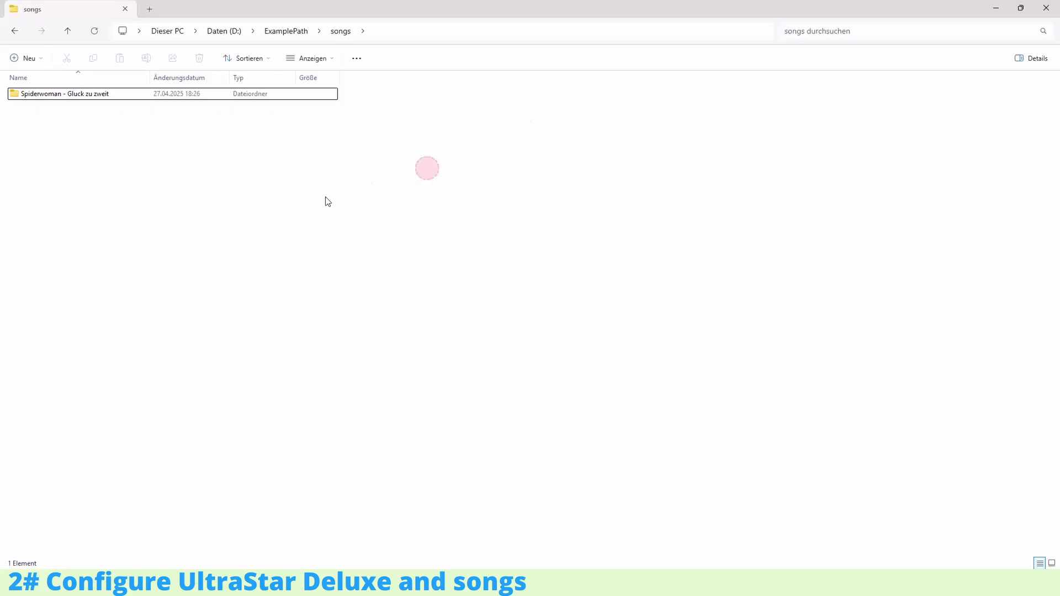
{"action": "left_click", "coordinate": [45, 98]}
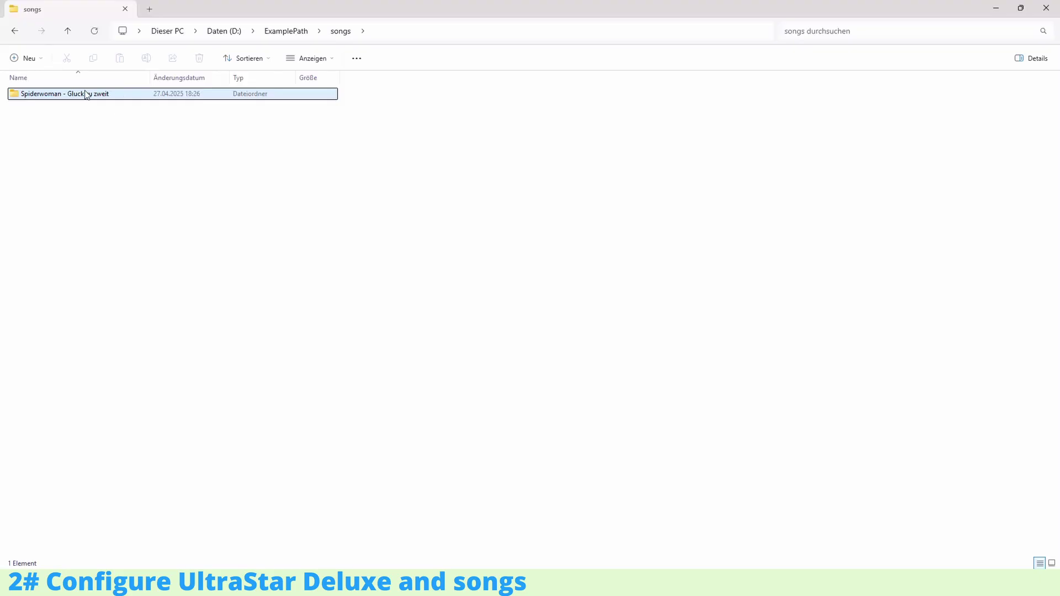
{"action": "left_click", "coordinate": [58, 122]}
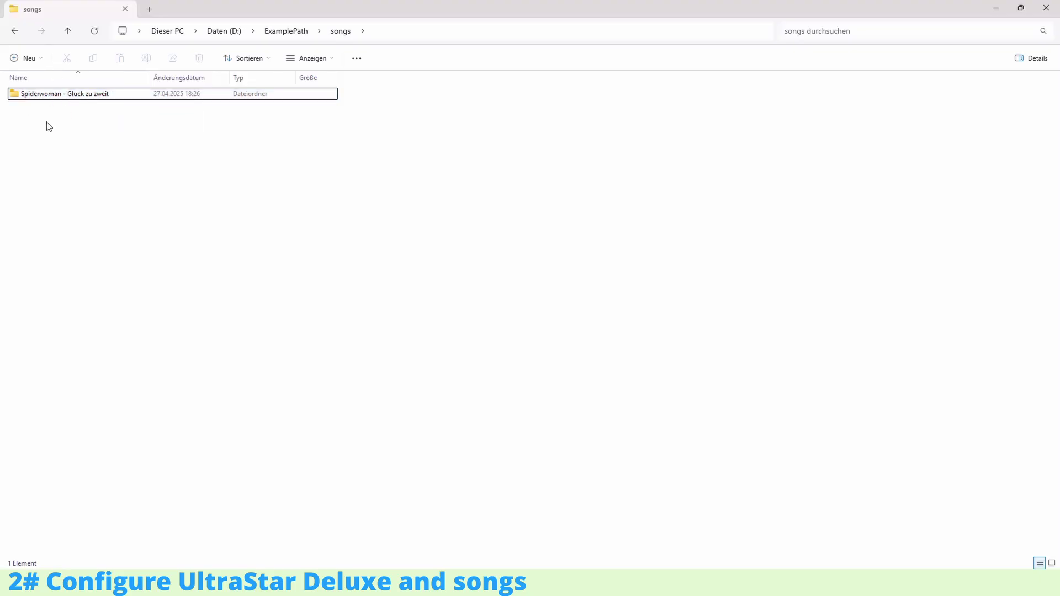
{"action": "left_click", "coordinate": [47, 94]}
{"action": "left_click", "coordinate": [38, 138]}
{"action": "right_click", "coordinate": [39, 138]}
{"action": "left_click", "coordinate": [46, 122]}
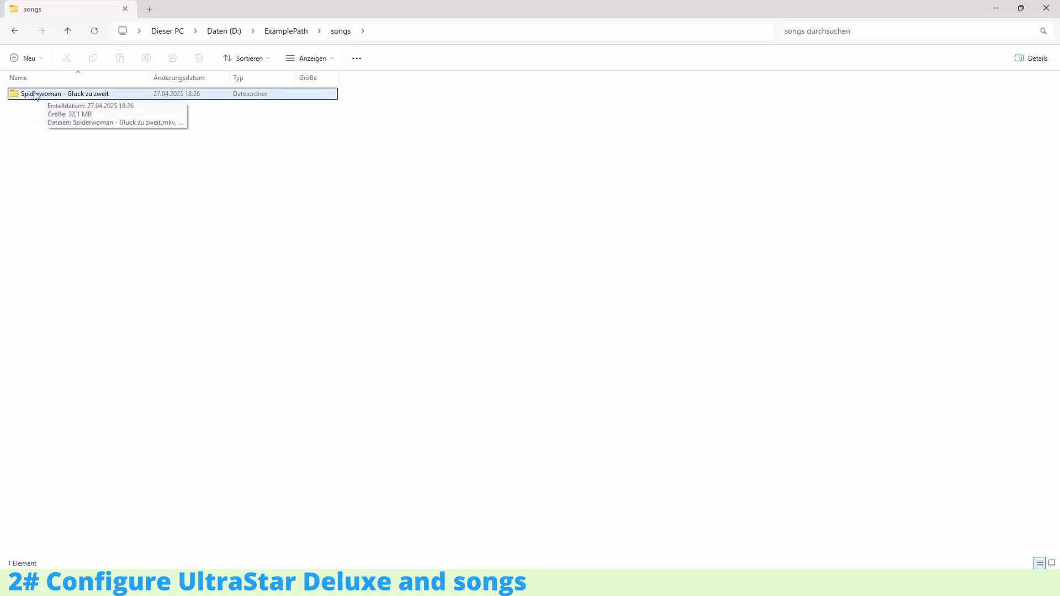
{"action": "left_click", "coordinate": [39, 130]}
{"action": "left_click", "coordinate": [45, 95]}
{"action": "left_click", "coordinate": [45, 123]}
Create a new folder in songs named 'Artist - Songname', correcting the 'Artis' typo.
{"action": "right_click", "coordinate": [45, 123]}
{"action": "mouse_move", "coordinate": [124, 279]}
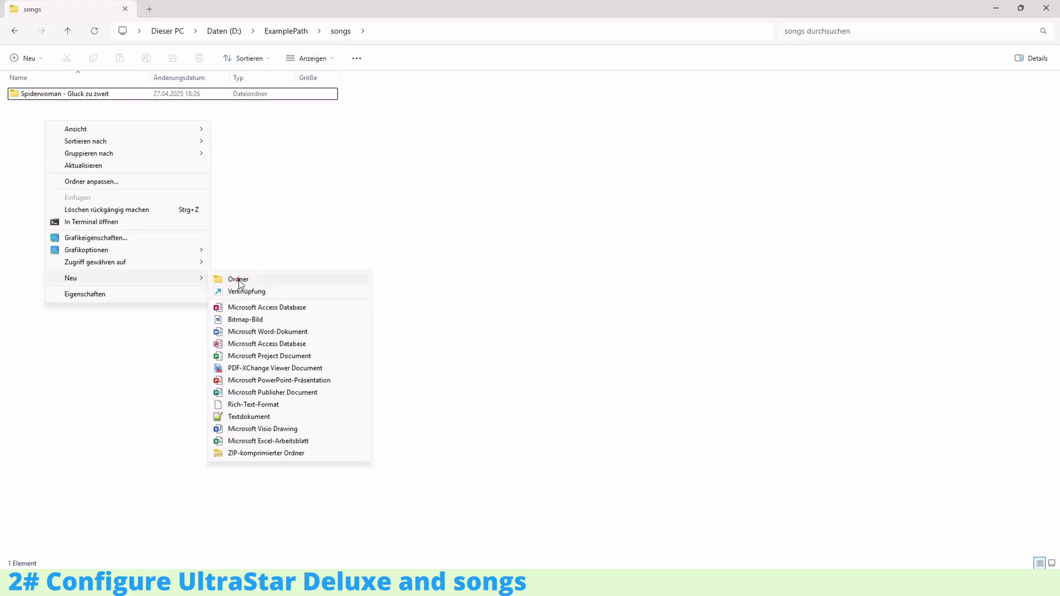
{"action": "left_click", "coordinate": [239, 281]}
{"action": "type", "text": "A"}
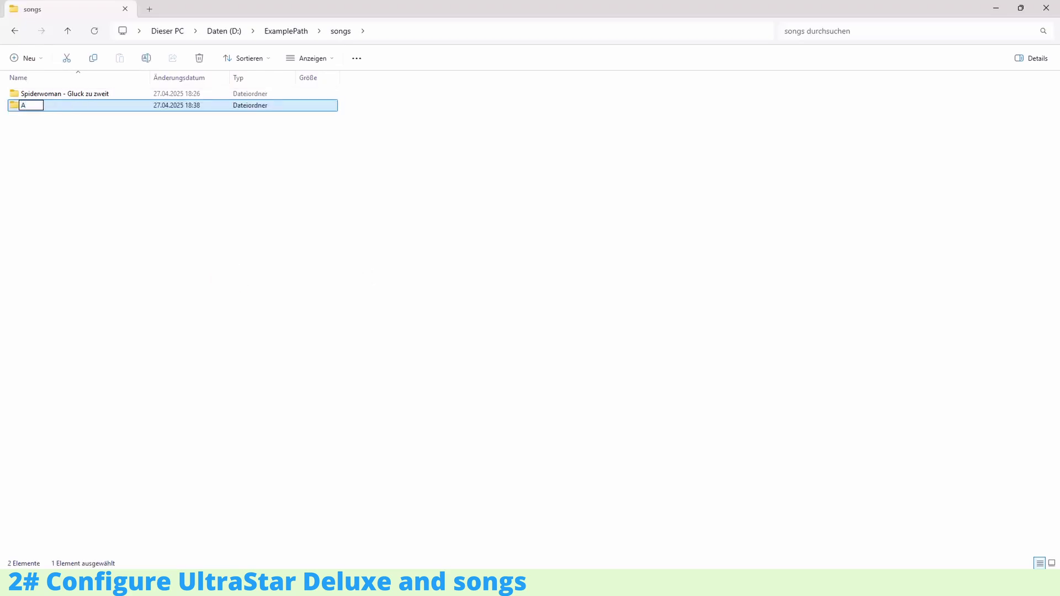
{"action": "type", "text": "rtis - So"}
{"action": "type", "text": "ngname"}
{"action": "key", "text": "Return"}
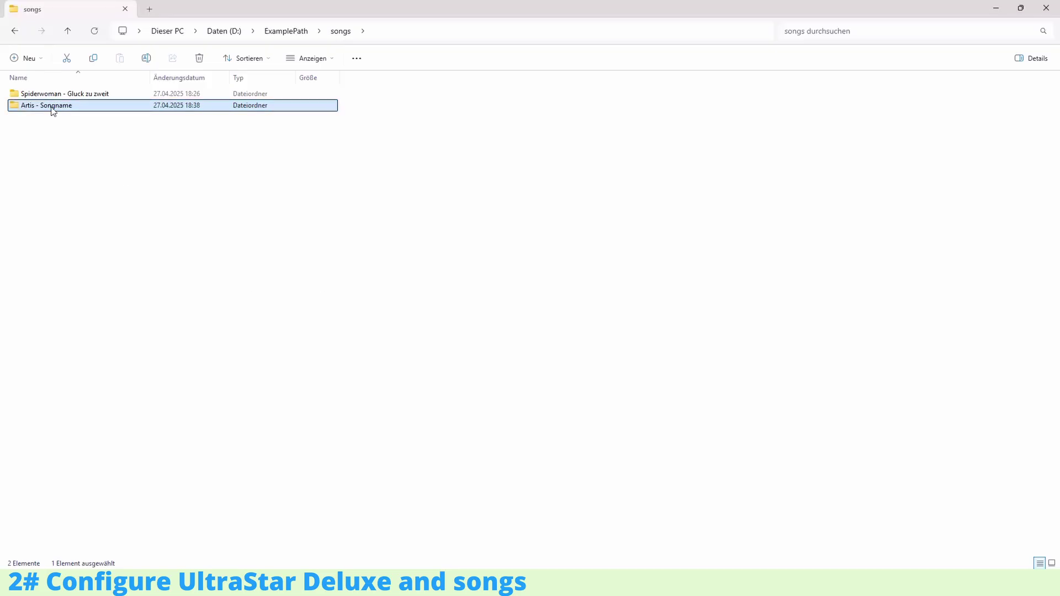
{"action": "key", "text": "F2"}
{"action": "left_click", "coordinate": [36, 107]}
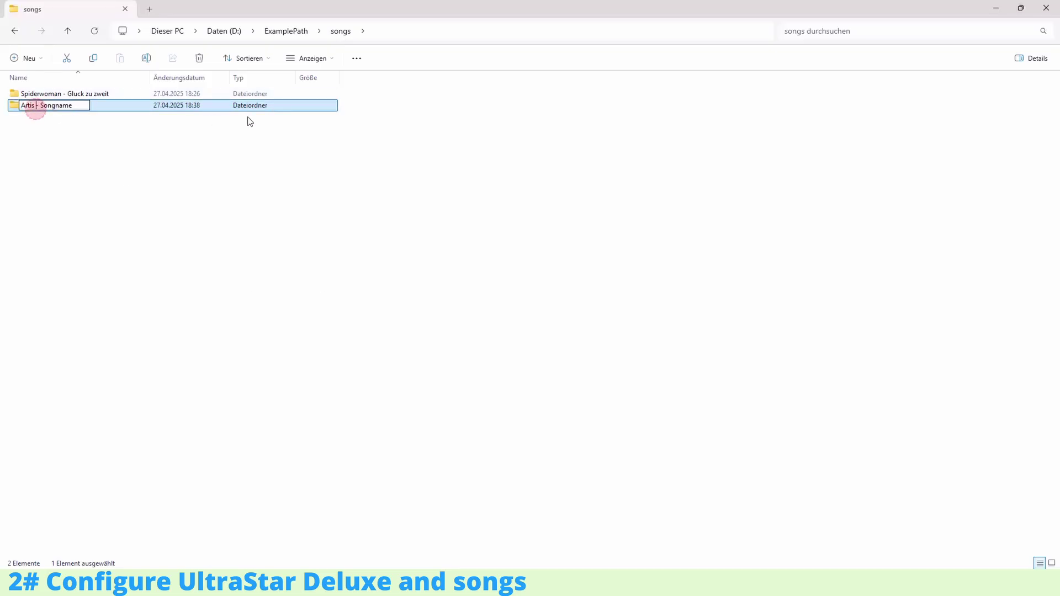
{"action": "type", "text": "t"}
{"action": "key", "text": "Return"}
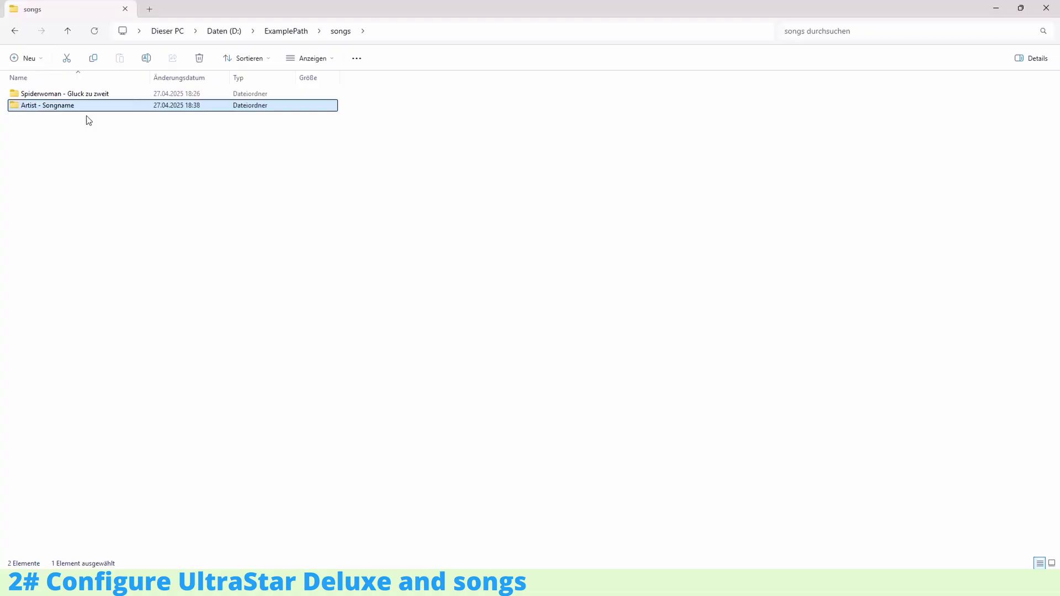
{"action": "left_click", "coordinate": [64, 95]}
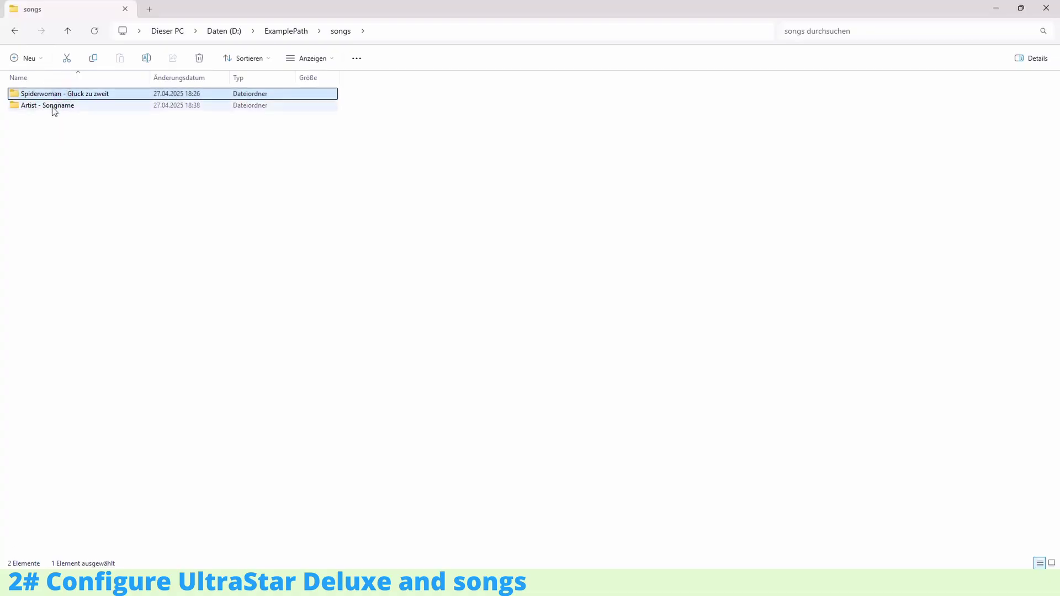
Inspect the Spiderwoman folder's mkv, mp3 and txt files, then bring up the txt's actions.
{"action": "double_click", "coordinate": [52, 96]}
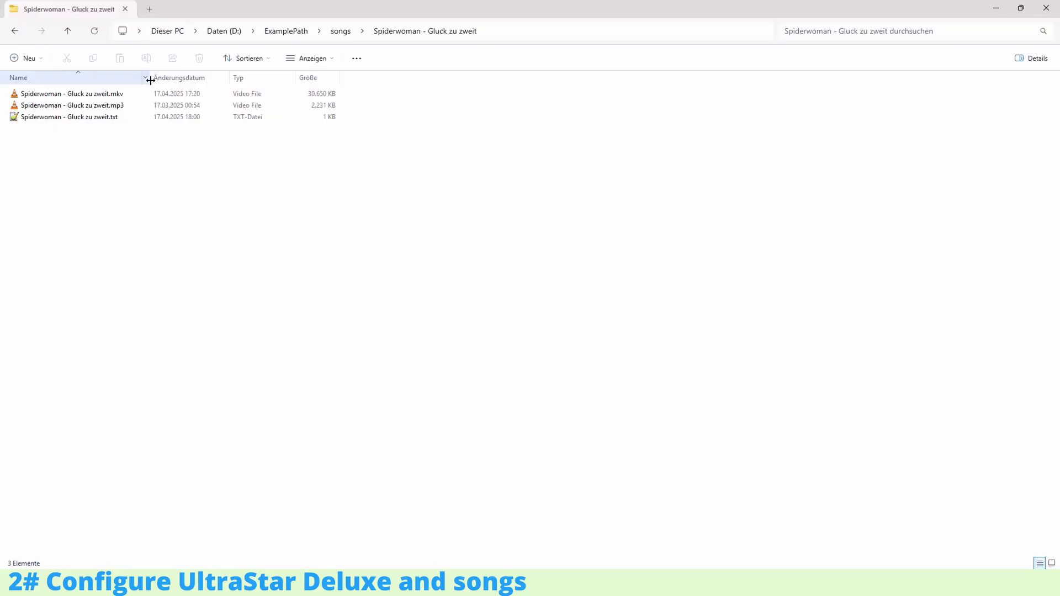
{"action": "left_click_drag", "start_coordinate": [150, 77], "coordinate": [183, 77]}
{"action": "left_click", "coordinate": [105, 123]}
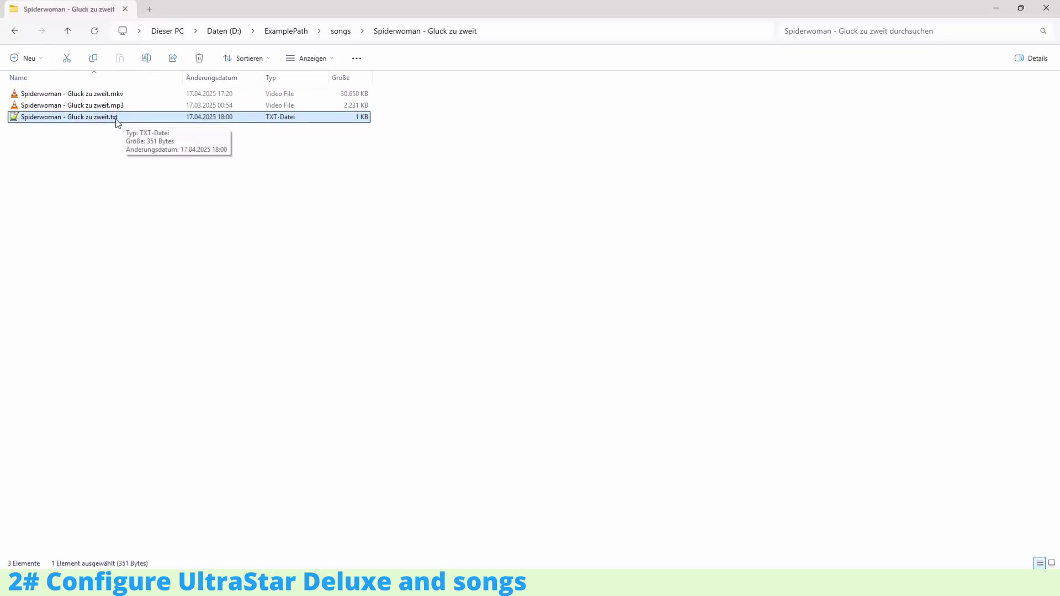
{"action": "left_click", "coordinate": [111, 109]}
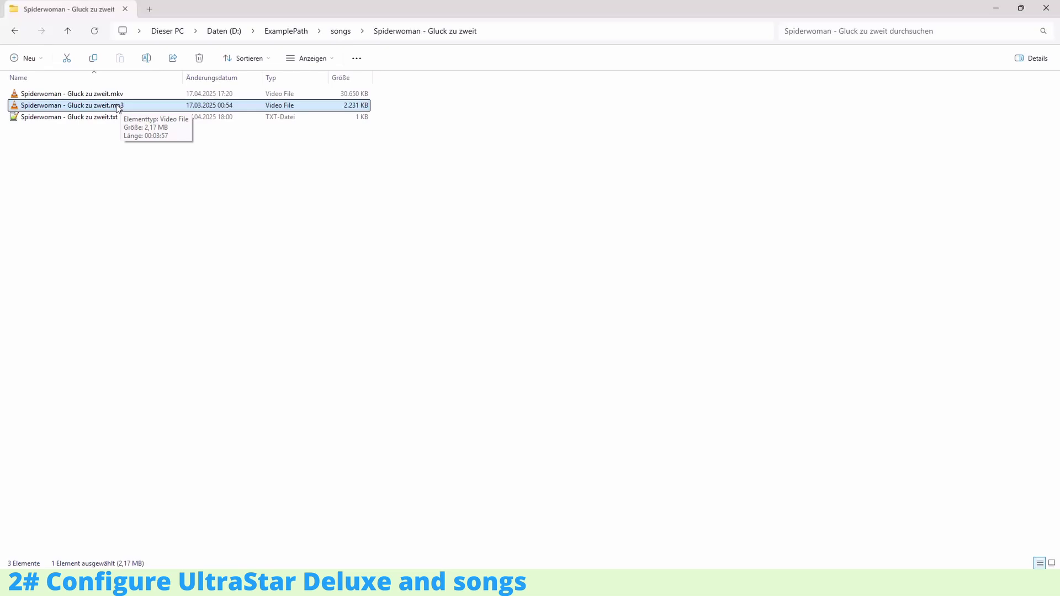
{"action": "left_click", "coordinate": [109, 97]}
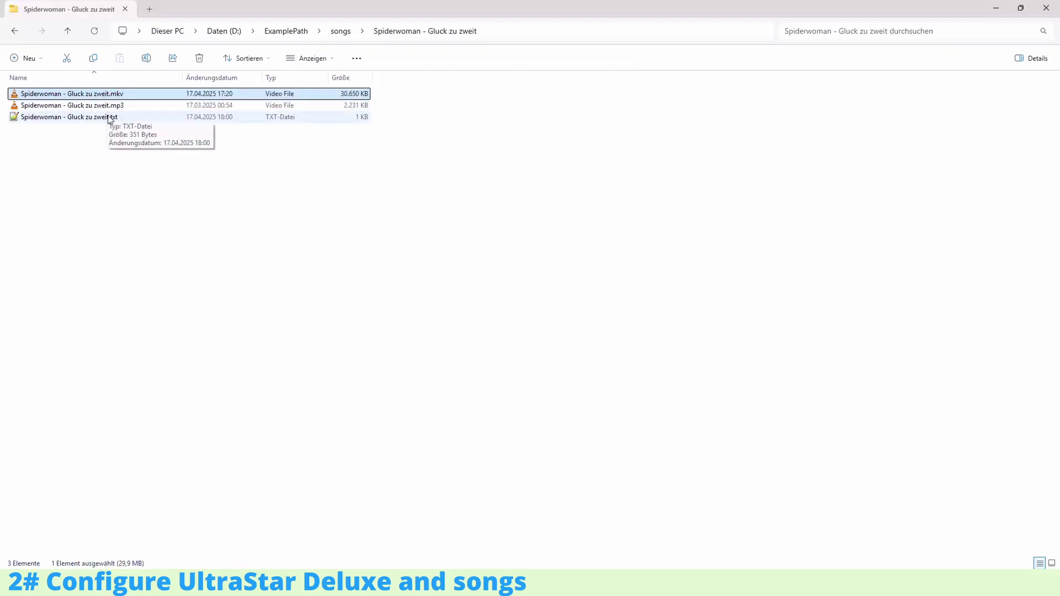
{"action": "left_click", "coordinate": [109, 120]}
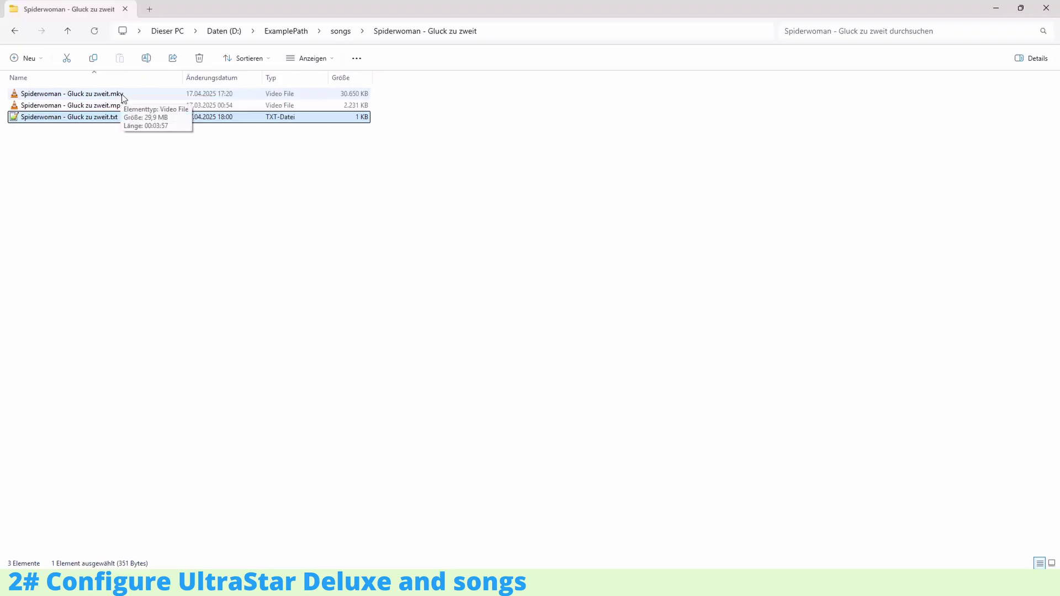
{"action": "left_click", "coordinate": [101, 117]}
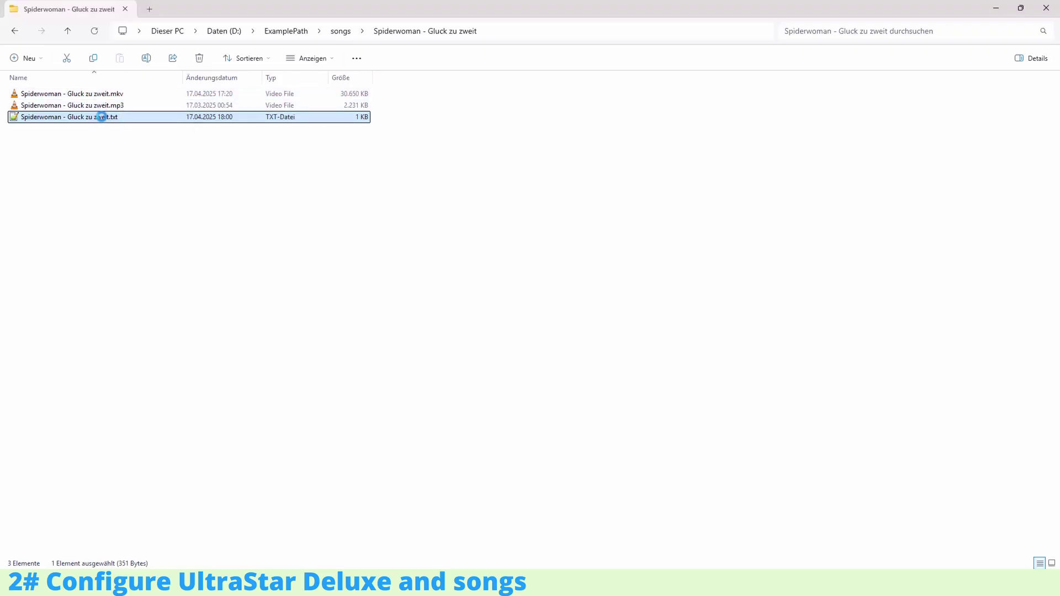
{"action": "right_click", "coordinate": [102, 117]}
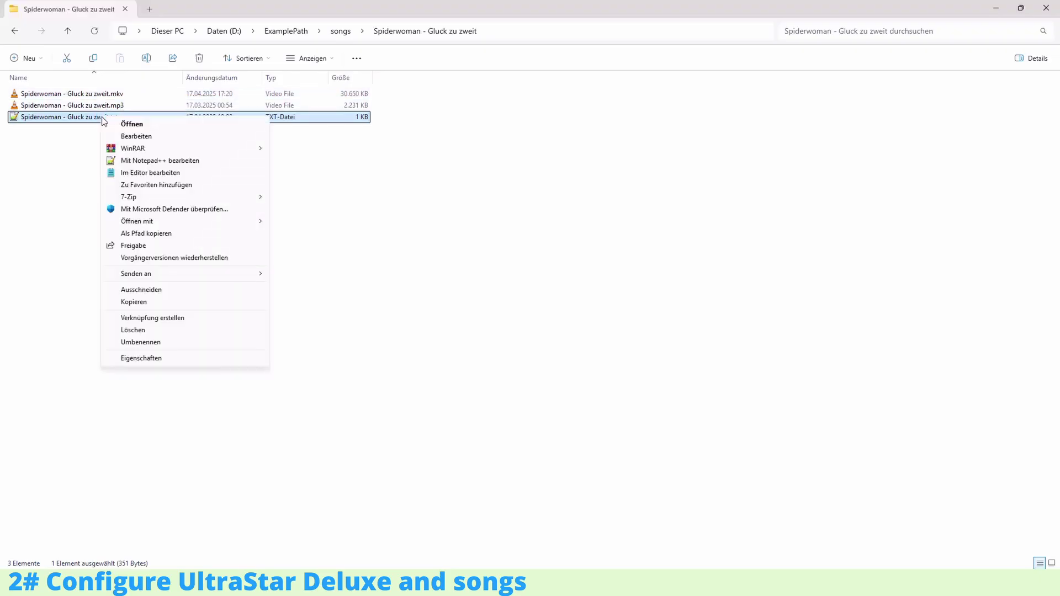
Open the Spiderwoman song txt in Notepad++ and highlight the #MP3 audio file name.
{"action": "left_click", "coordinate": [132, 161]}
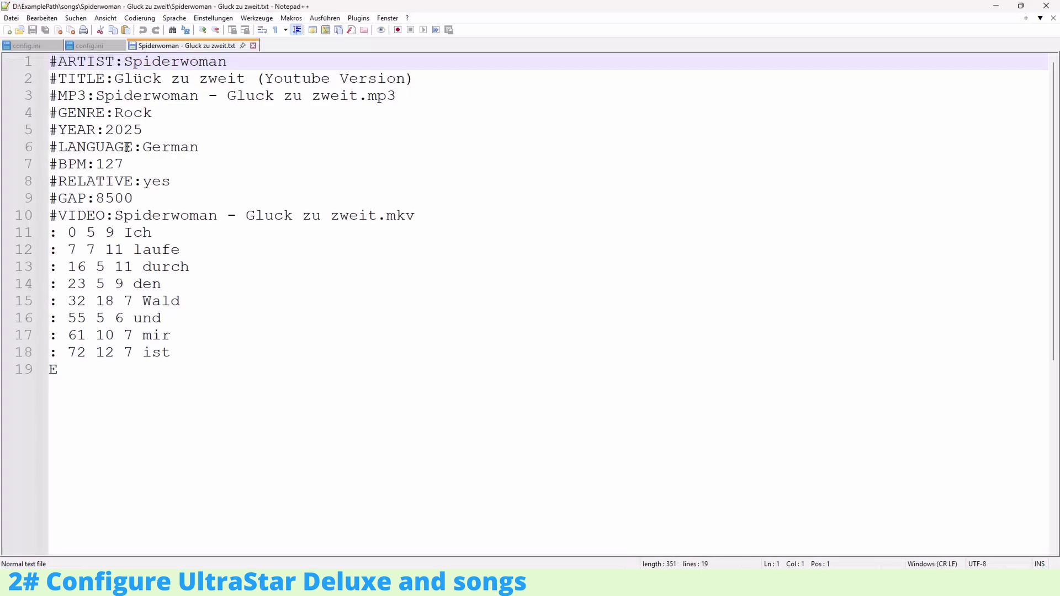
{"action": "left_click", "coordinate": [87, 78]}
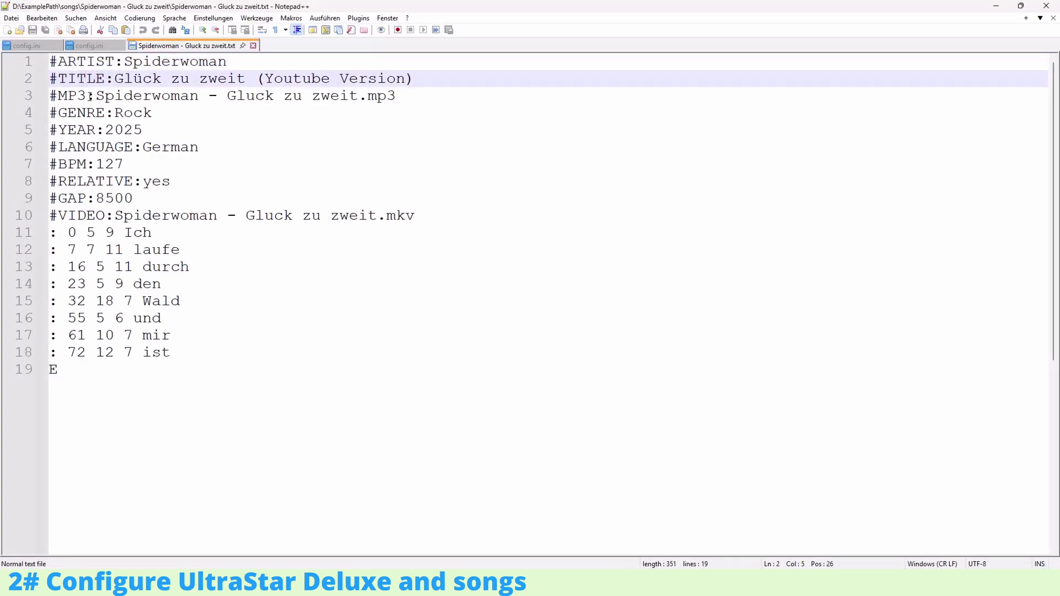
{"action": "left_click_drag", "start_coordinate": [96, 97], "coordinate": [397, 96]}
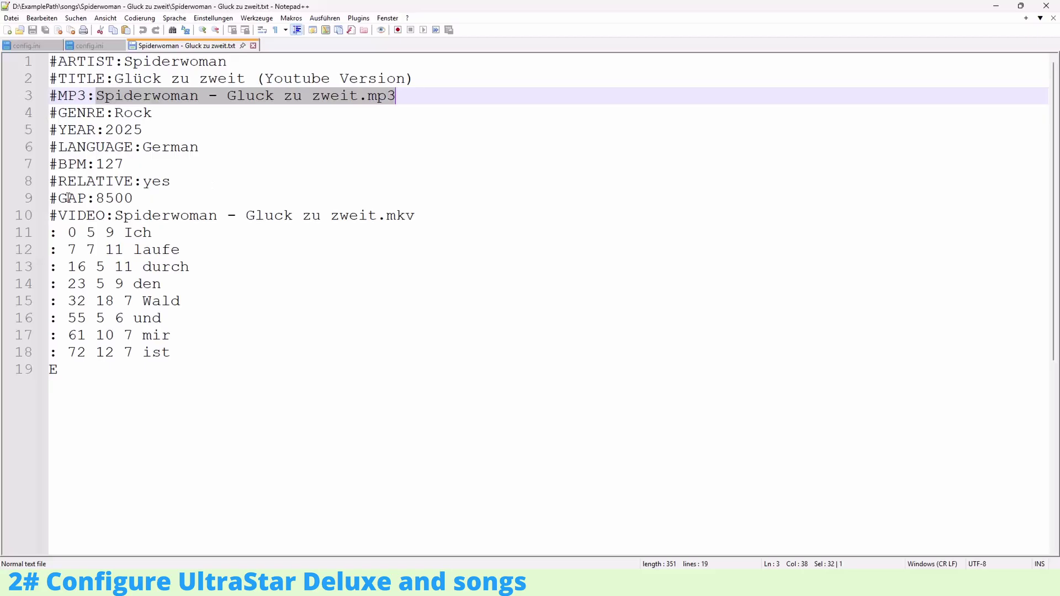
{"action": "left_click_drag", "start_coordinate": [59, 214], "coordinate": [309, 229]}
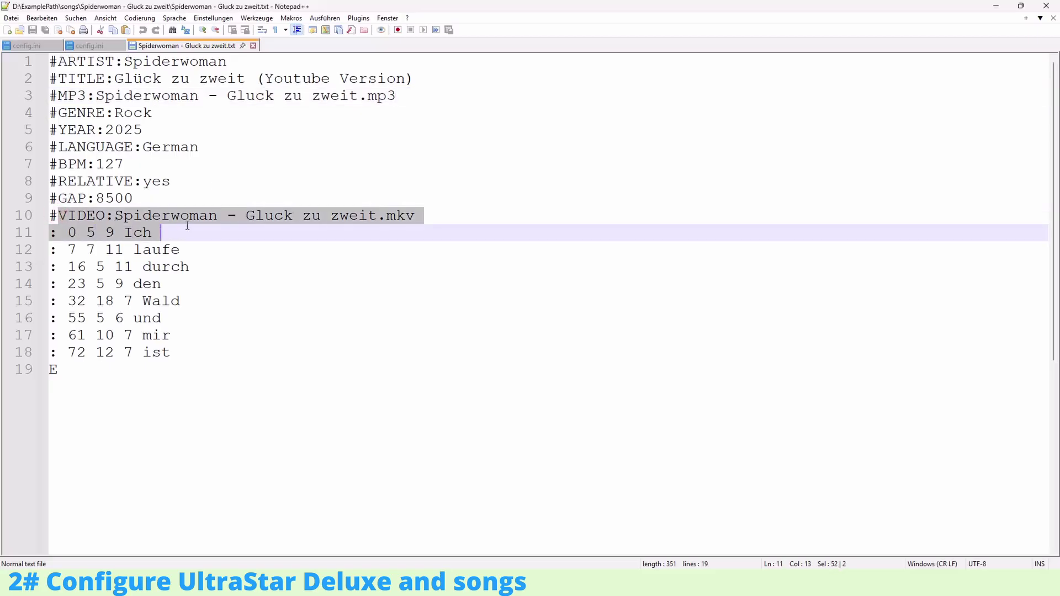
{"action": "left_click", "coordinate": [75, 108]}
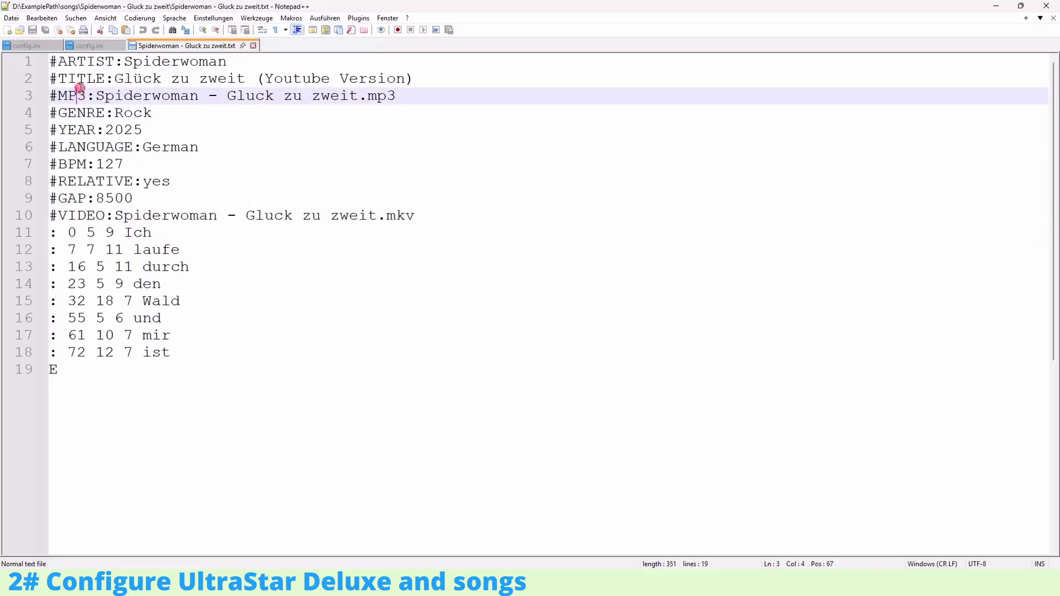
{"action": "double_click", "coordinate": [71, 96]}
{"action": "left_click_drag", "start_coordinate": [96, 96], "coordinate": [399, 97]}
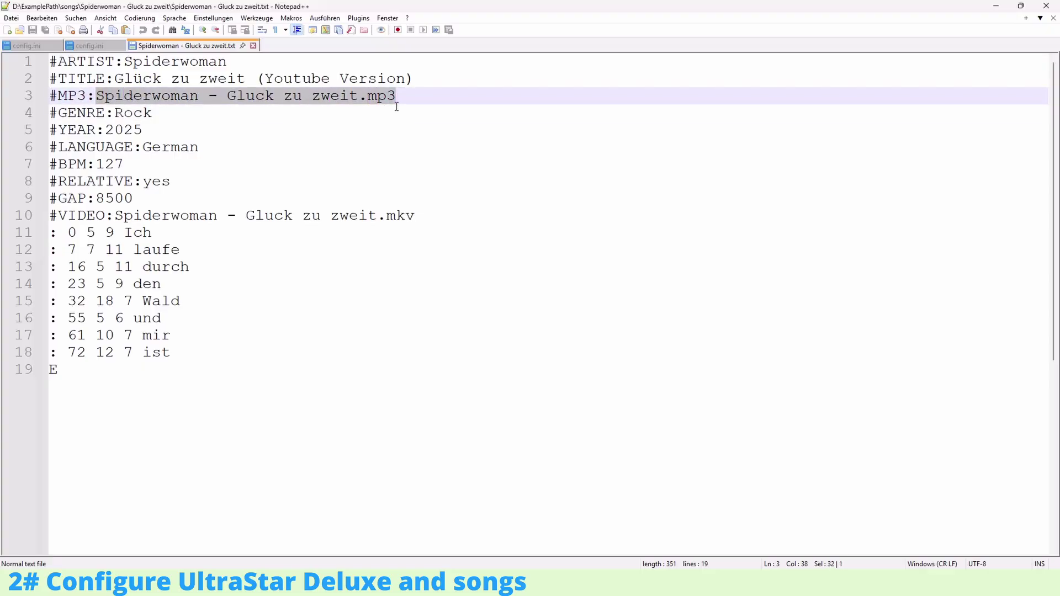
Highlight the #VIDEO file name and the note lines down to the closing E.
{"action": "double_click", "coordinate": [84, 217]}
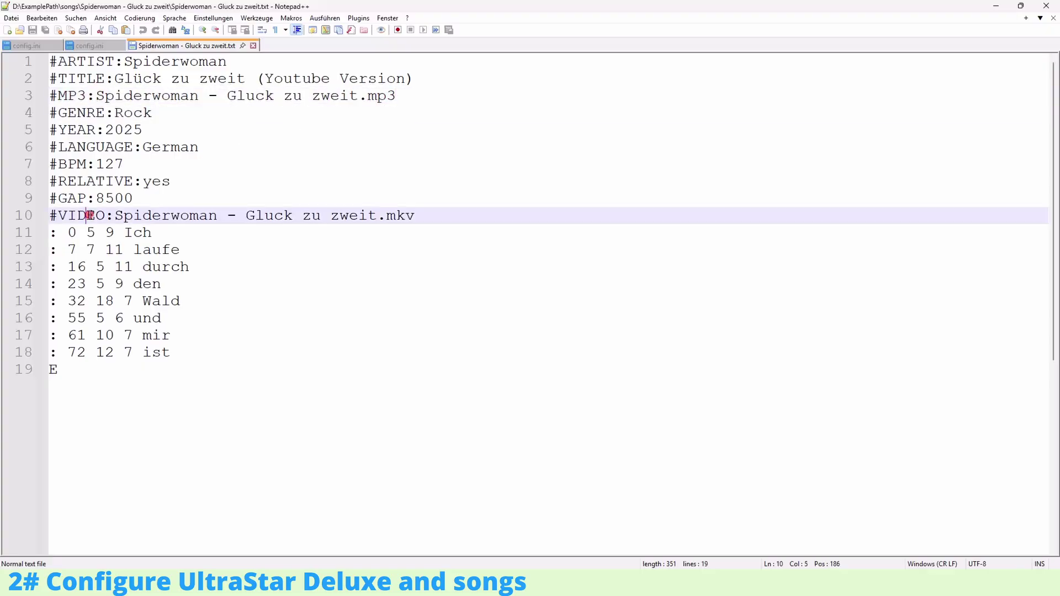
{"action": "left_click", "coordinate": [114, 216]}
{"action": "left_click_drag", "start_coordinate": [115, 217], "coordinate": [427, 216]}
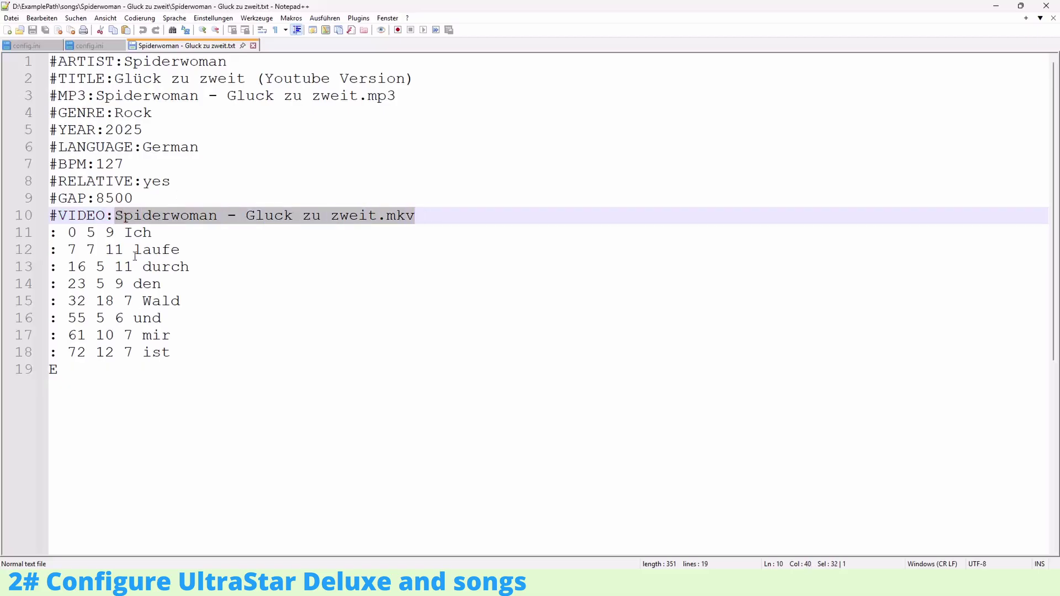
{"action": "left_click_drag", "start_coordinate": [53, 232], "coordinate": [105, 367]}
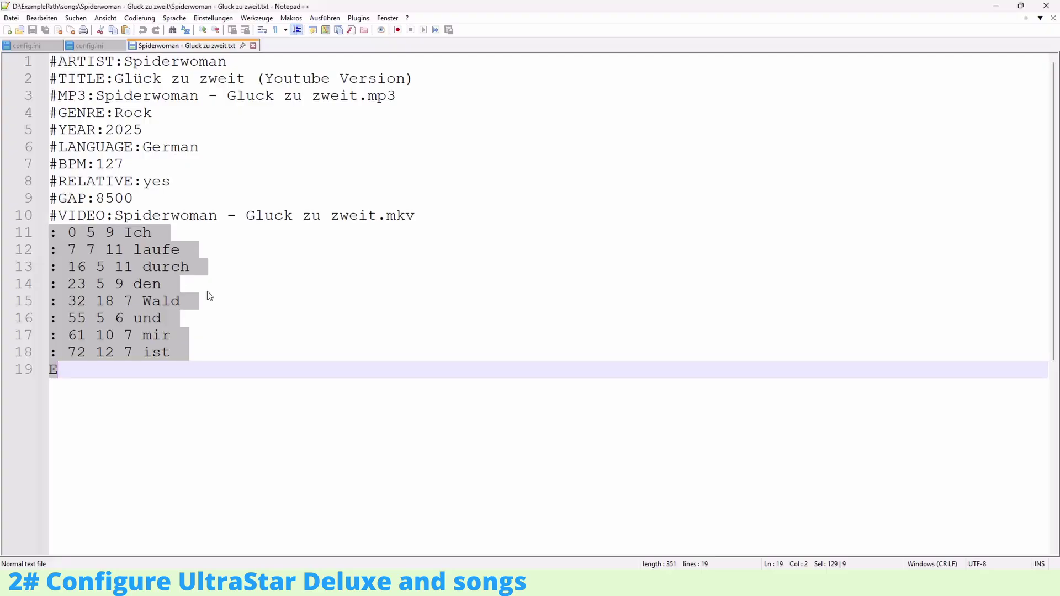
Close Notepad++, return to songs and delete the 'Artist - Songname' folder.
{"action": "left_click", "coordinate": [1046, 10]}
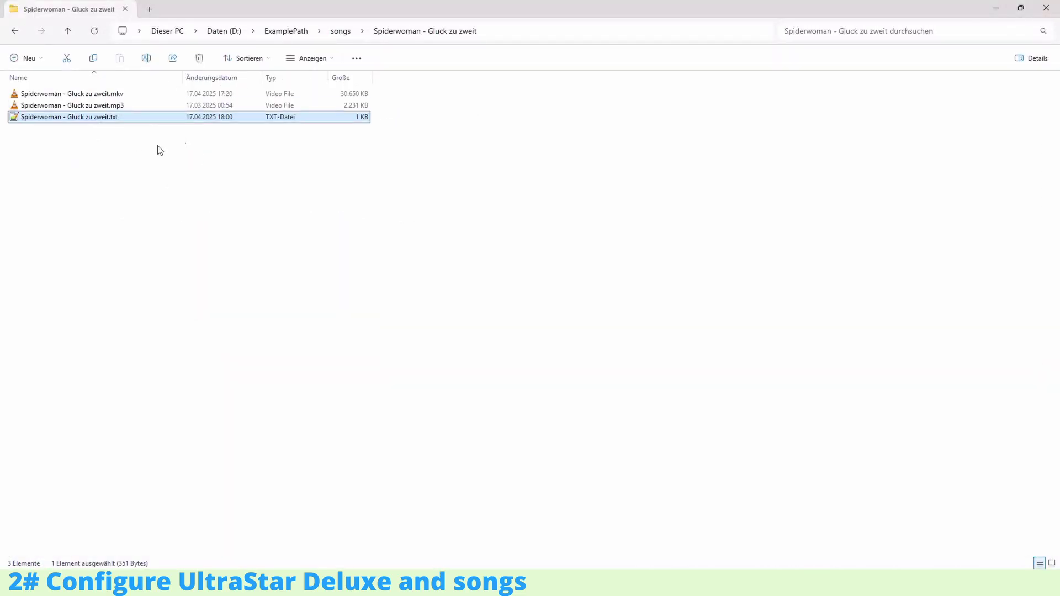
{"action": "left_click", "coordinate": [340, 31]}
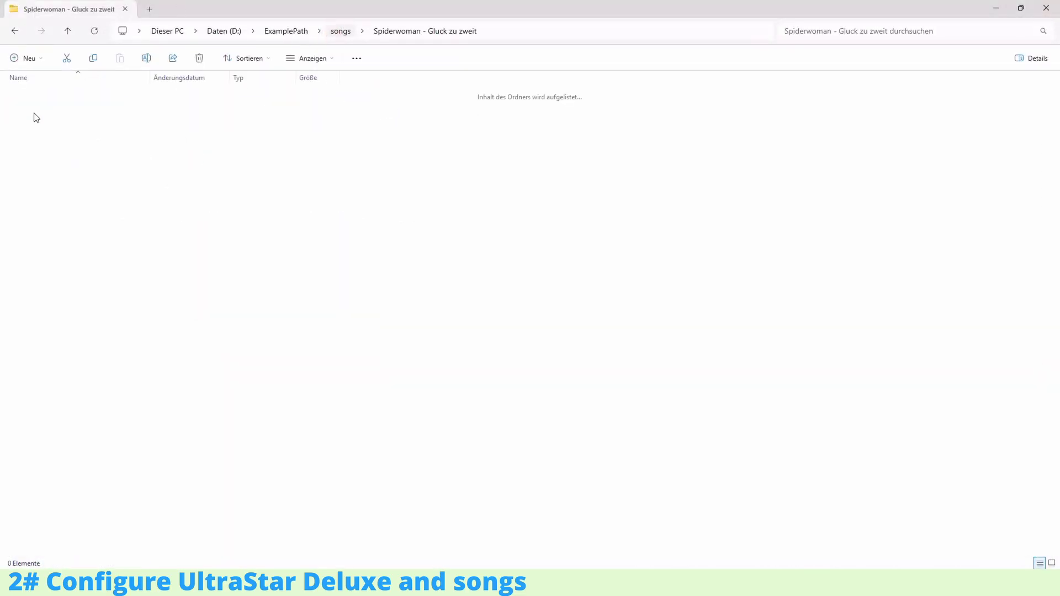
{"action": "left_click", "coordinate": [59, 96]}
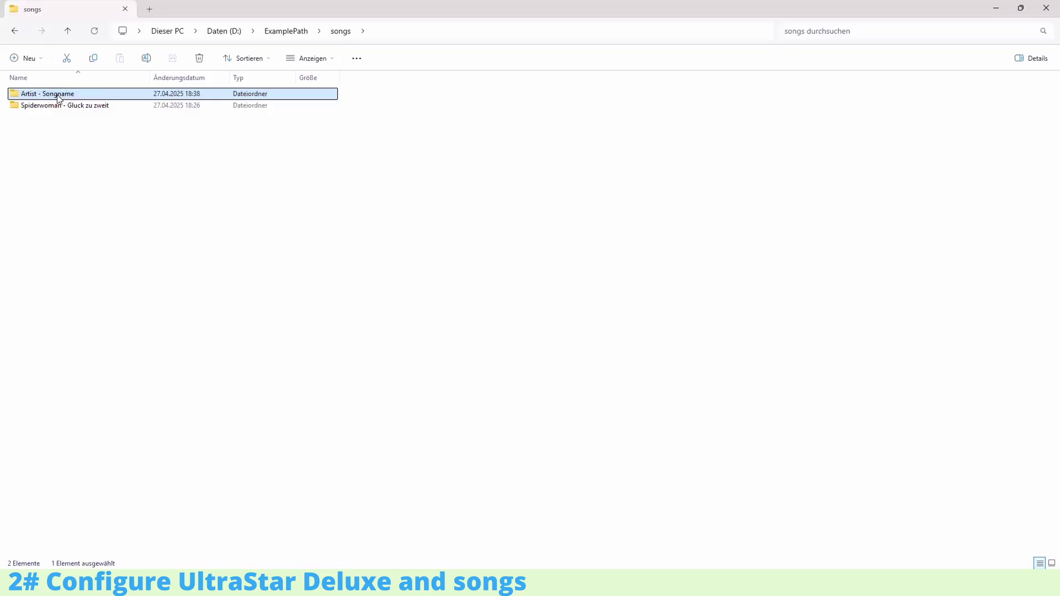
{"action": "key", "text": "Delete"}
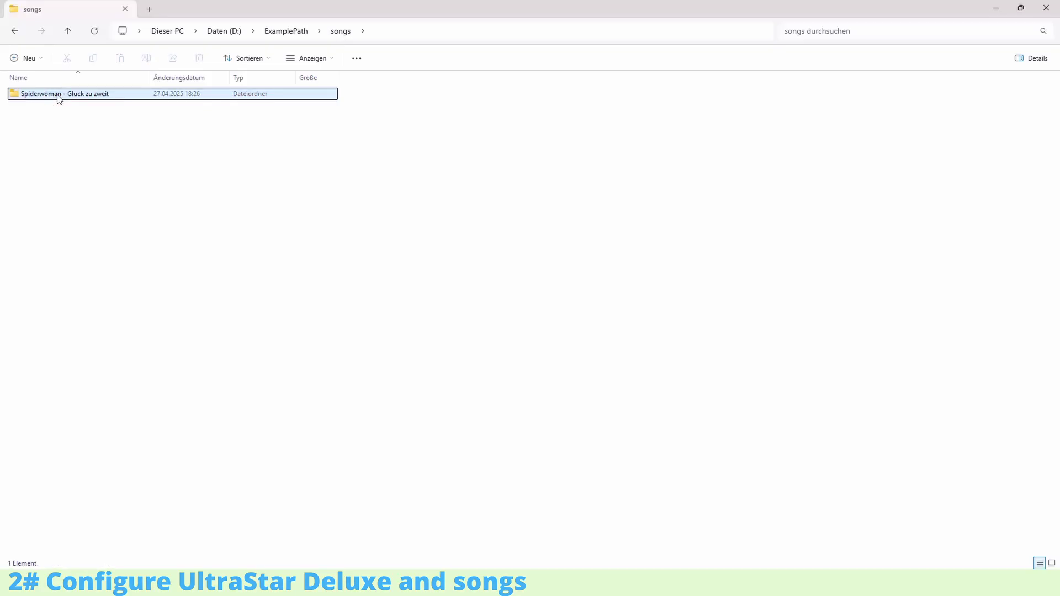
{"action": "left_click", "coordinate": [60, 121]}
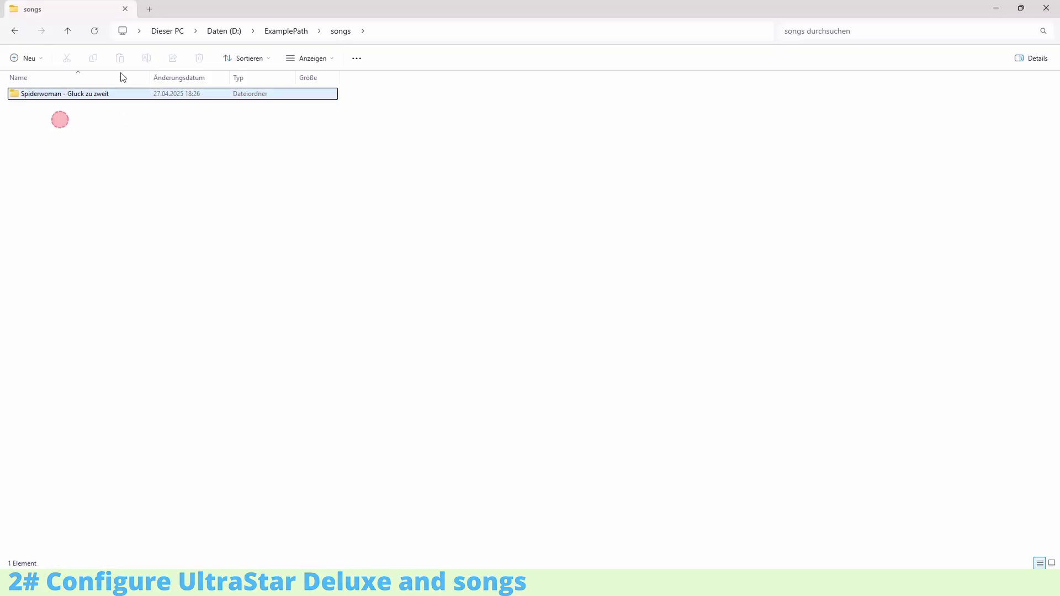
{"action": "left_click", "coordinate": [70, 93]}
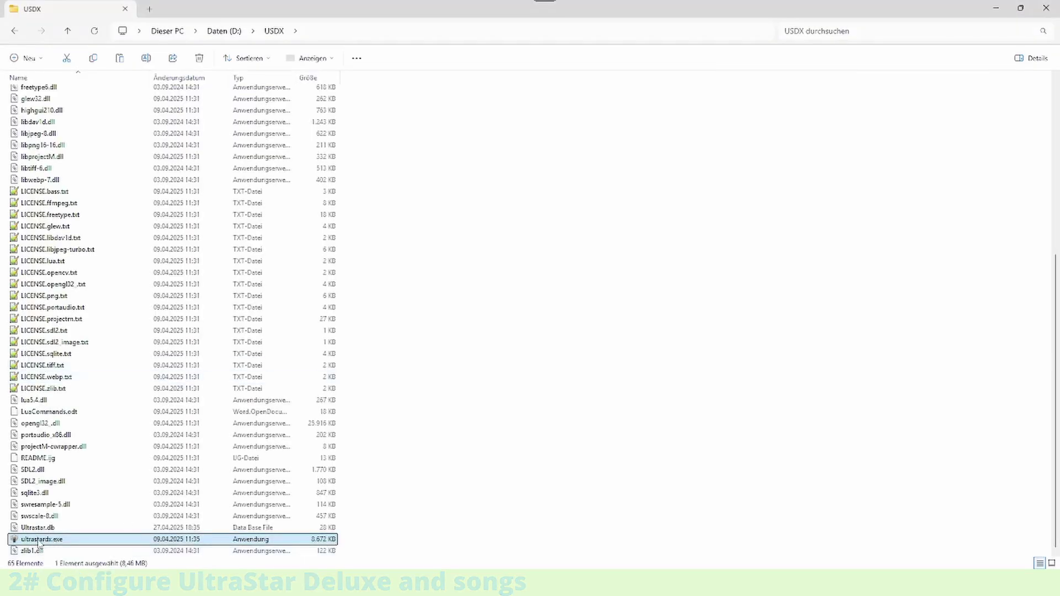
Launch UltraStar Deluxe, dismiss the no-microphone error and return to the main menu.
{"action": "double_click", "coordinate": [36, 543]}
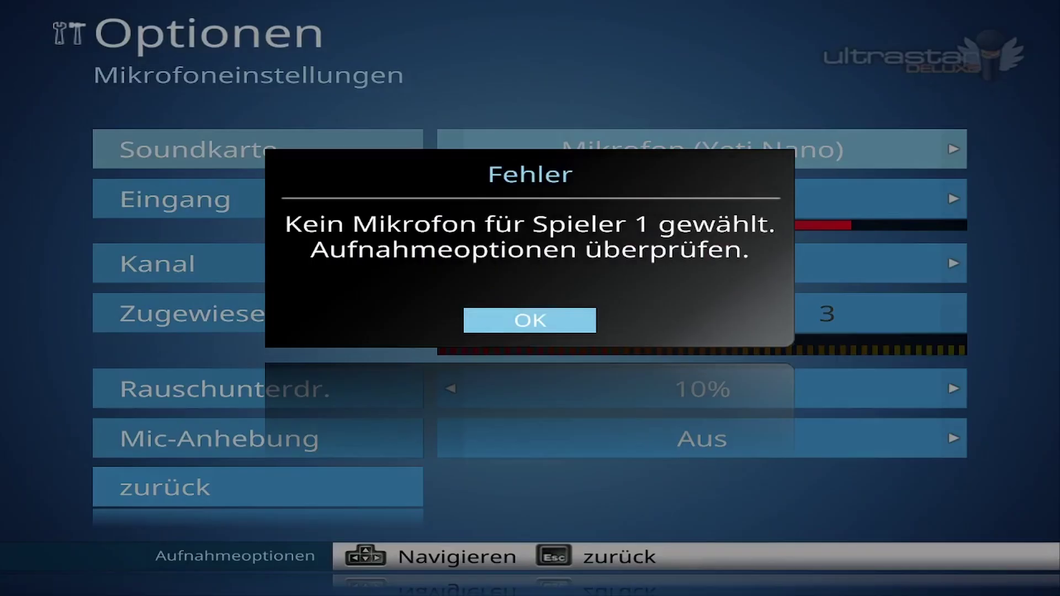
{"action": "key", "text": "Return"}
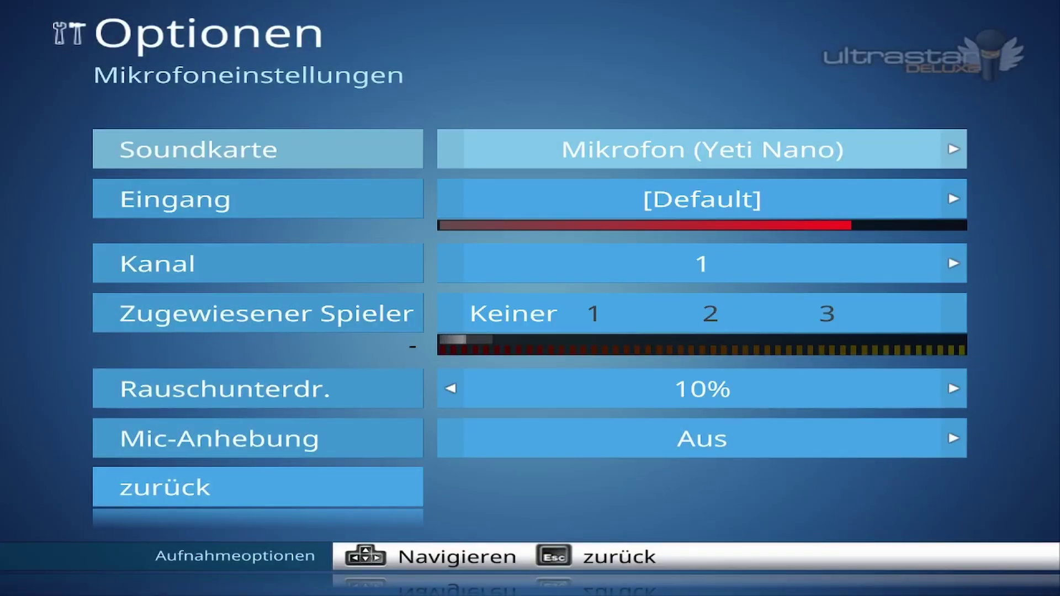
{"action": "key", "text": "Escape"}
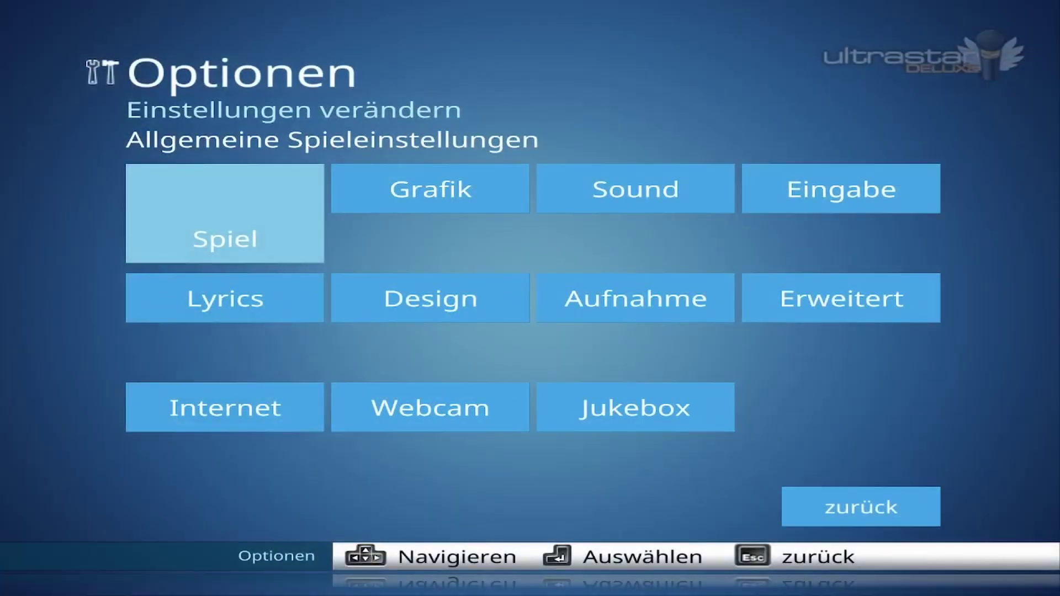
{"action": "key", "text": "Escape"}
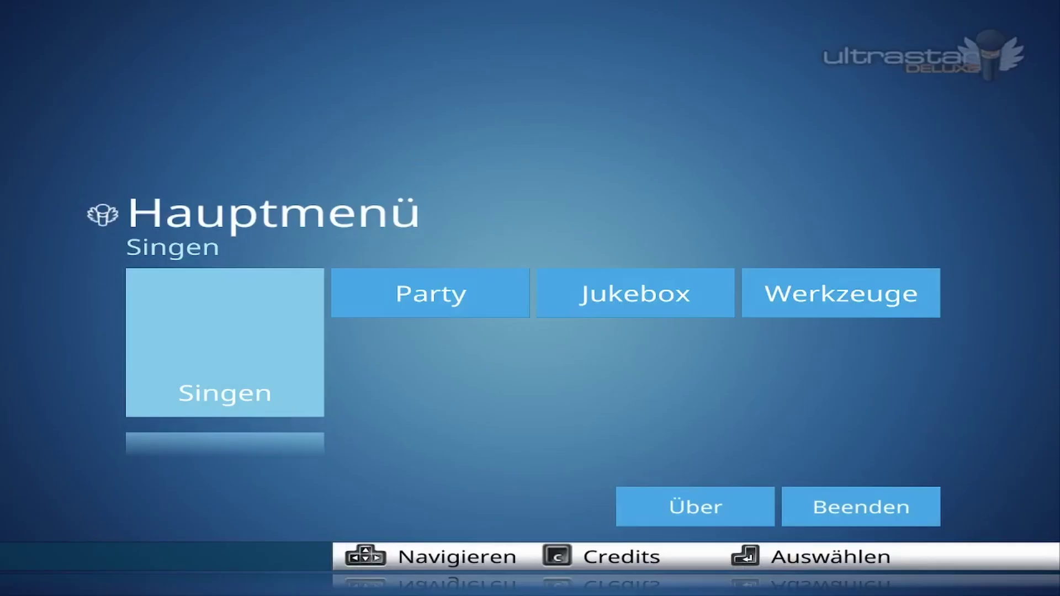
Enter singing mode and give Player1 the squinting blond avatar.
{"action": "key", "text": "Return"}
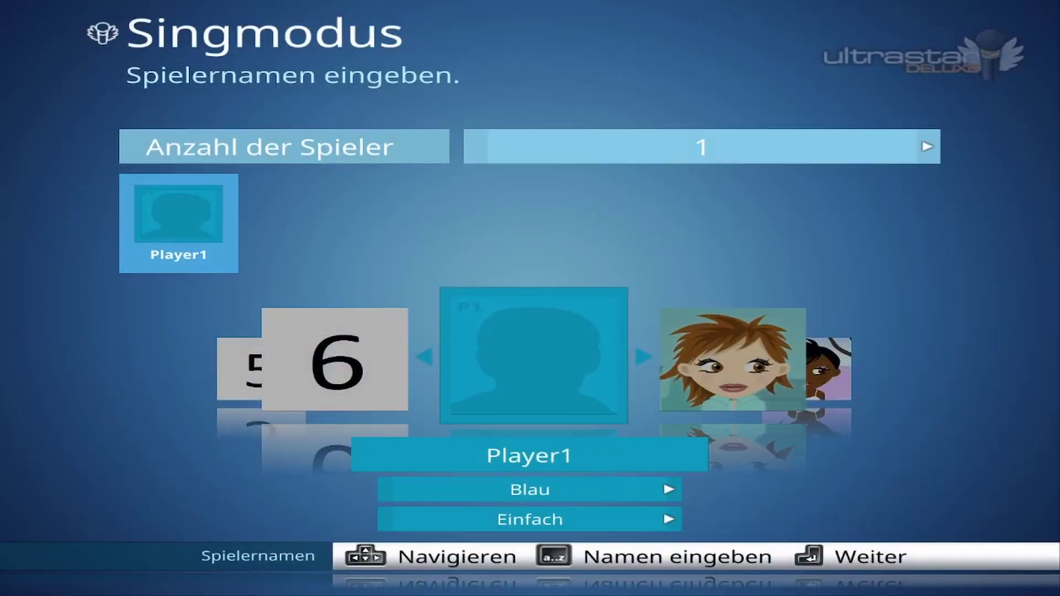
{"action": "key", "text": "Down"}
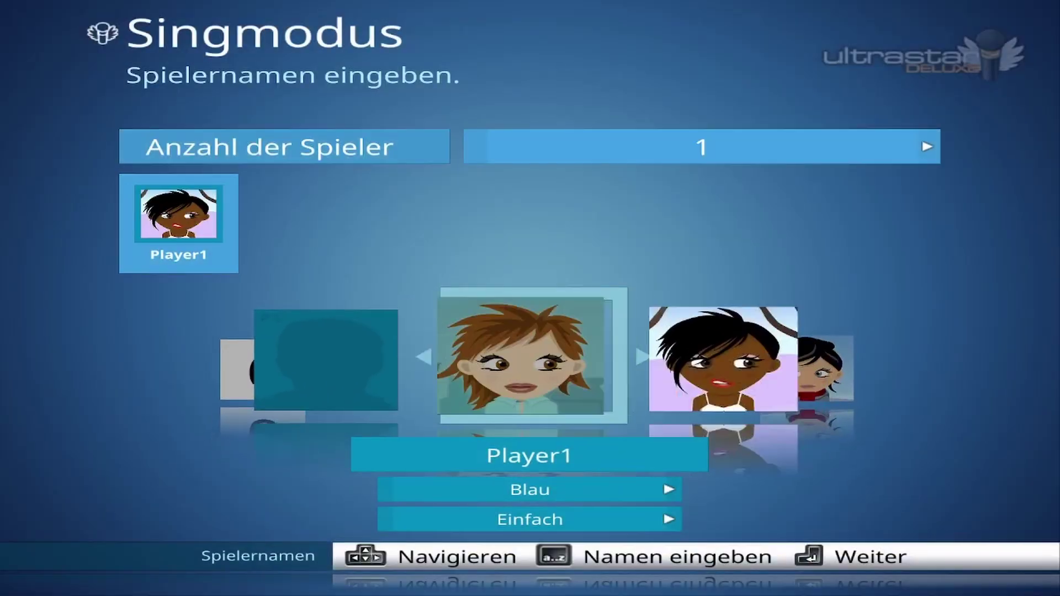
{"action": "key", "text": "Right"}
{"action": "key", "text": "Right"}
{"action": "key", "text": "Right"}
{"action": "key", "text": "Right"}
{"action": "key", "text": "Right"}
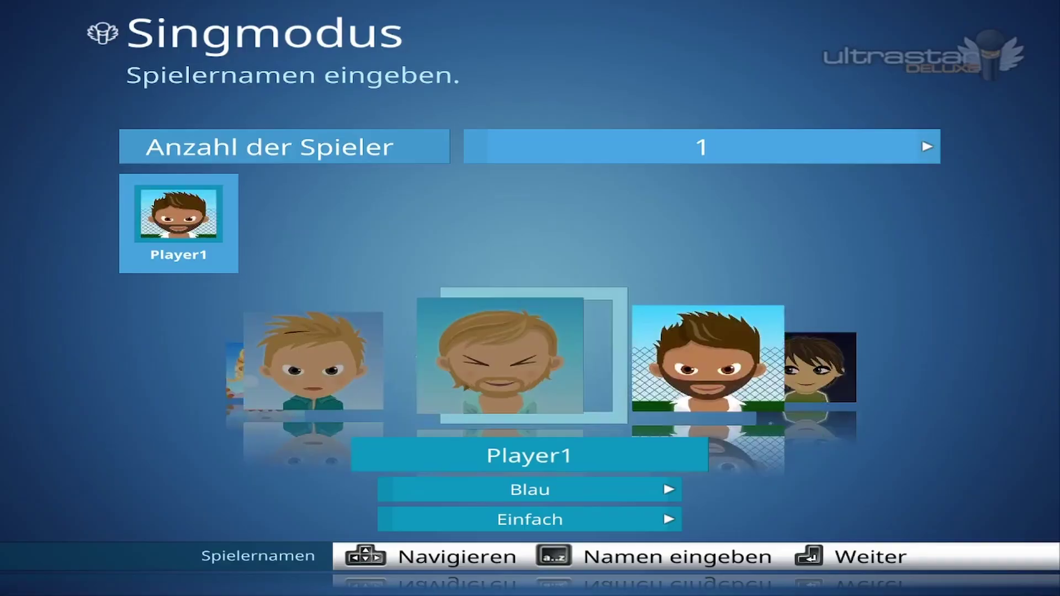
{"action": "key", "text": "Right"}
{"action": "key", "text": "Left"}
{"action": "key", "text": "Left"}
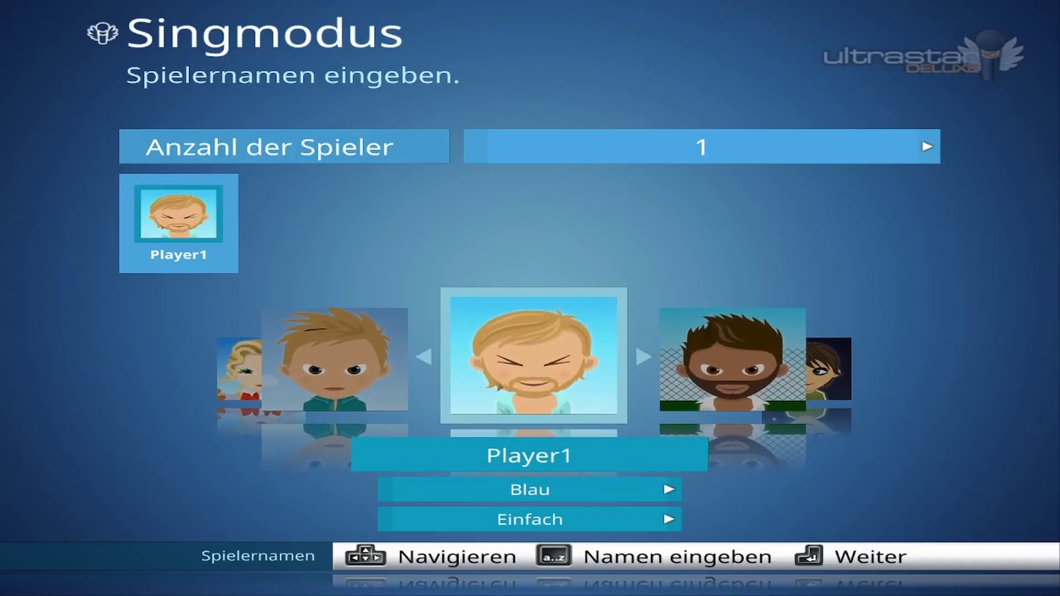
{"action": "key", "text": "Return"}
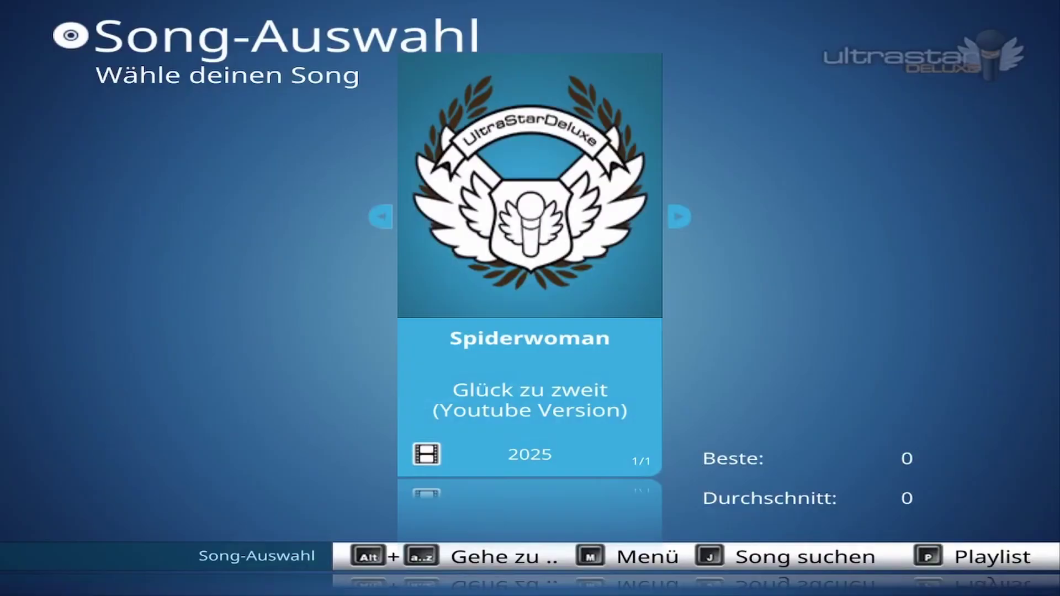
Play the Spiderwoman song briefly, stop it, and leave the score screen.
{"action": "key", "text": "Return"}
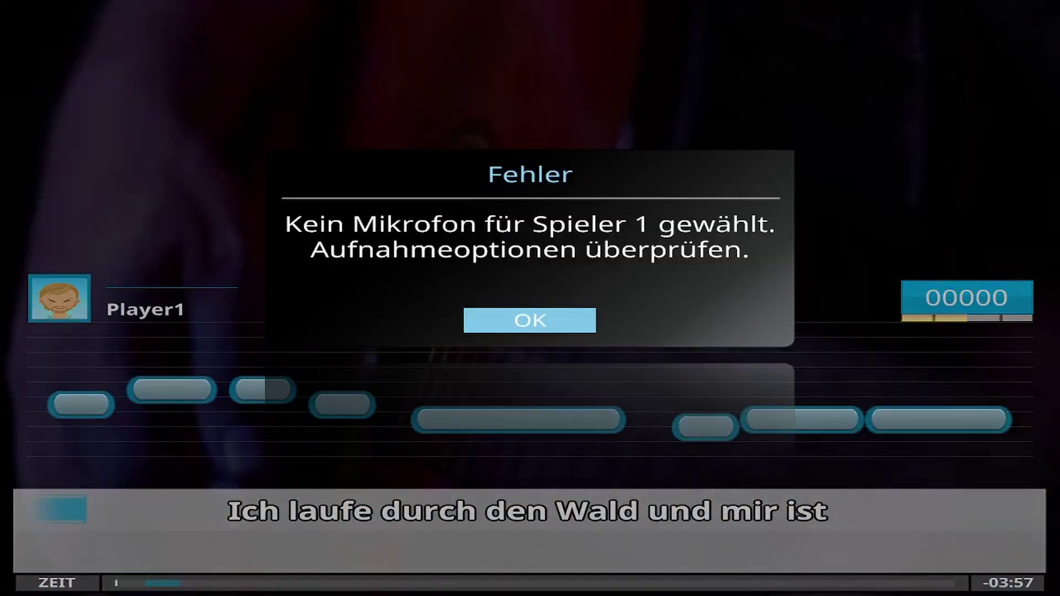
{"action": "key", "text": "Return"}
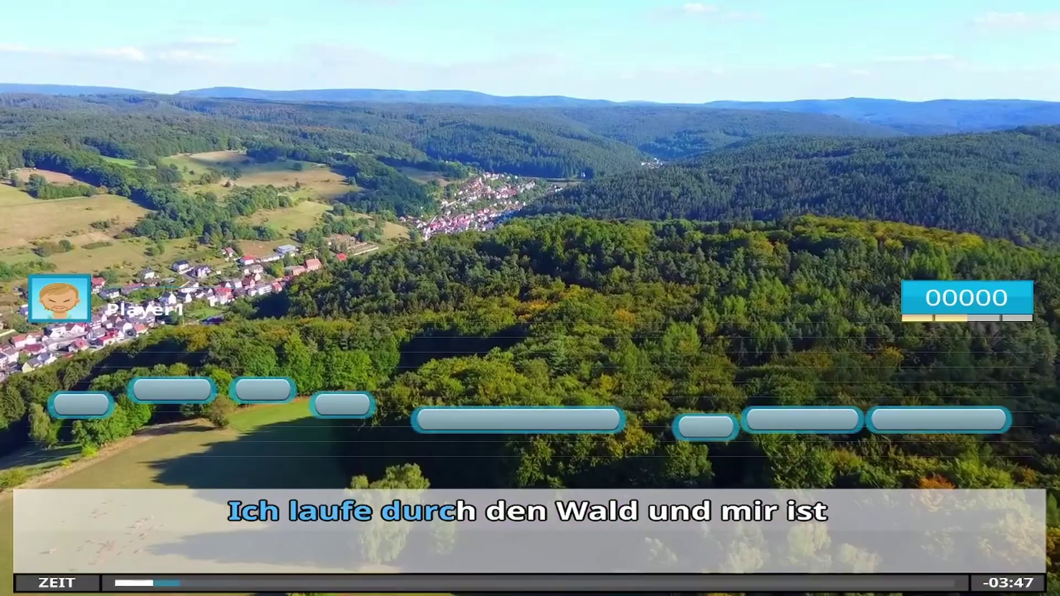
{"action": "key", "text": "Escape"}
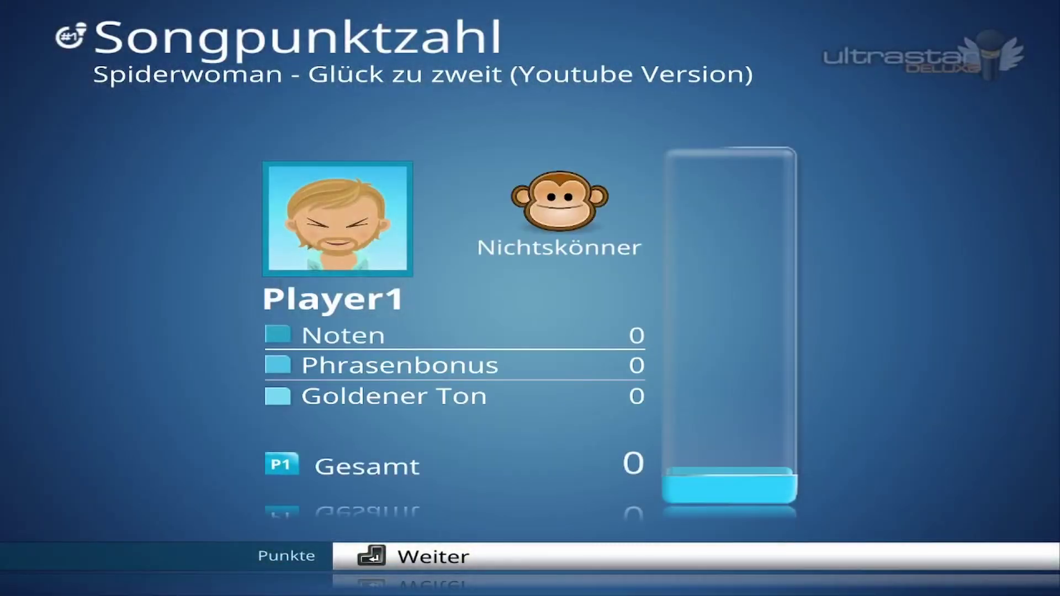
{"action": "key", "text": "Return"}
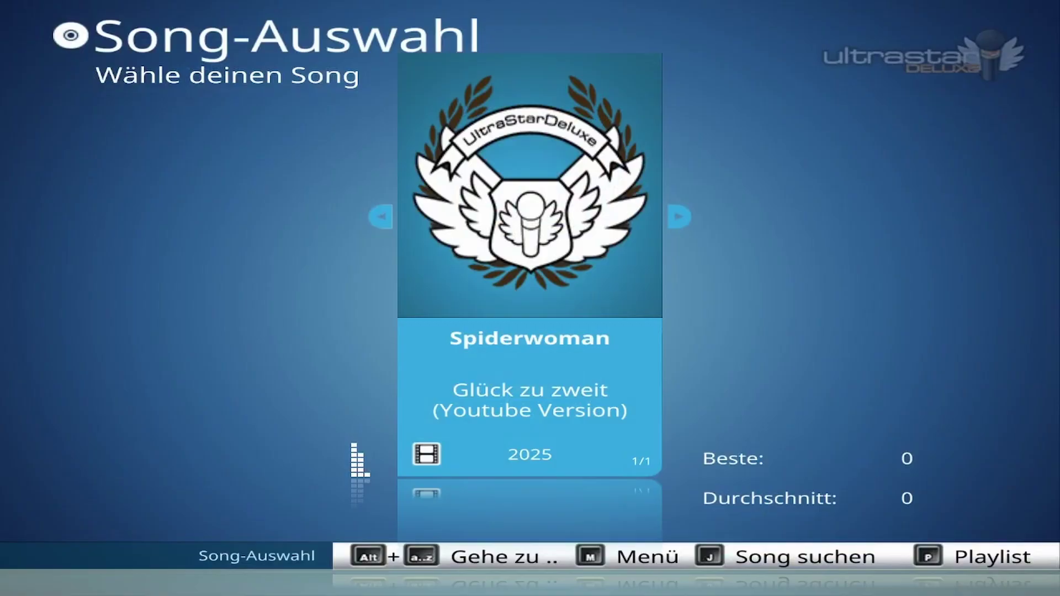
Return UltraStar to its main menu and load the USDB home page in Firefox.
{"action": "key", "text": "Escape"}
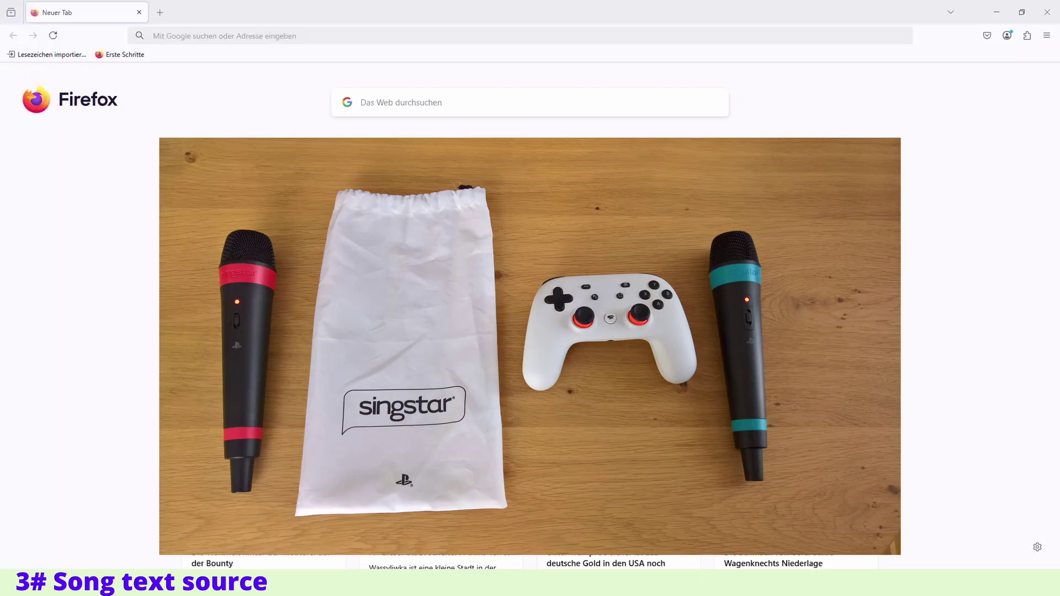
{"action": "left_click", "coordinate": [189, 36]}
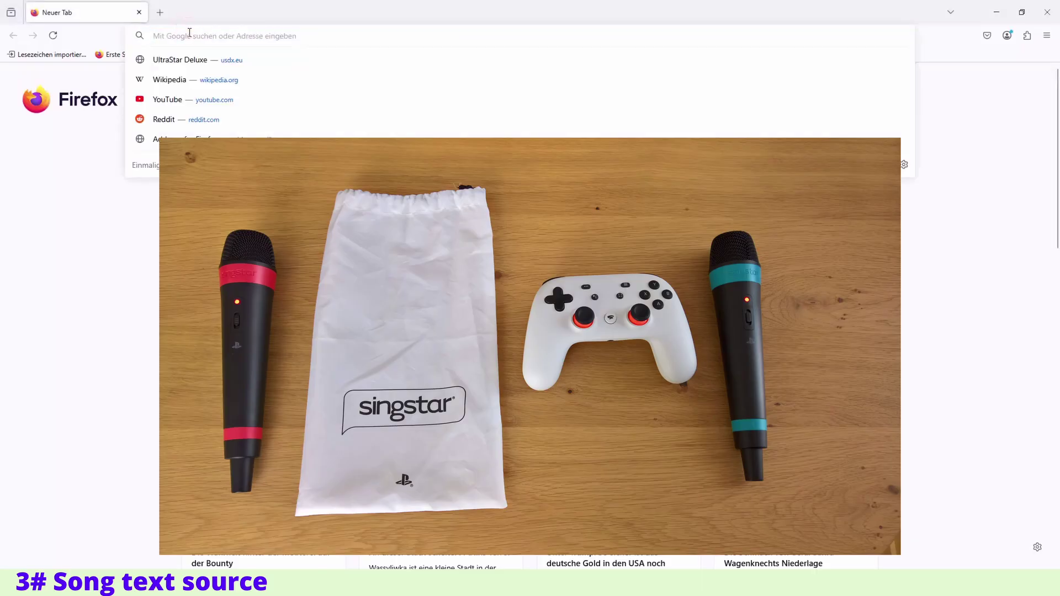
{"action": "type", "text": "https://usdb.animux.de/index.php?&link=home"}
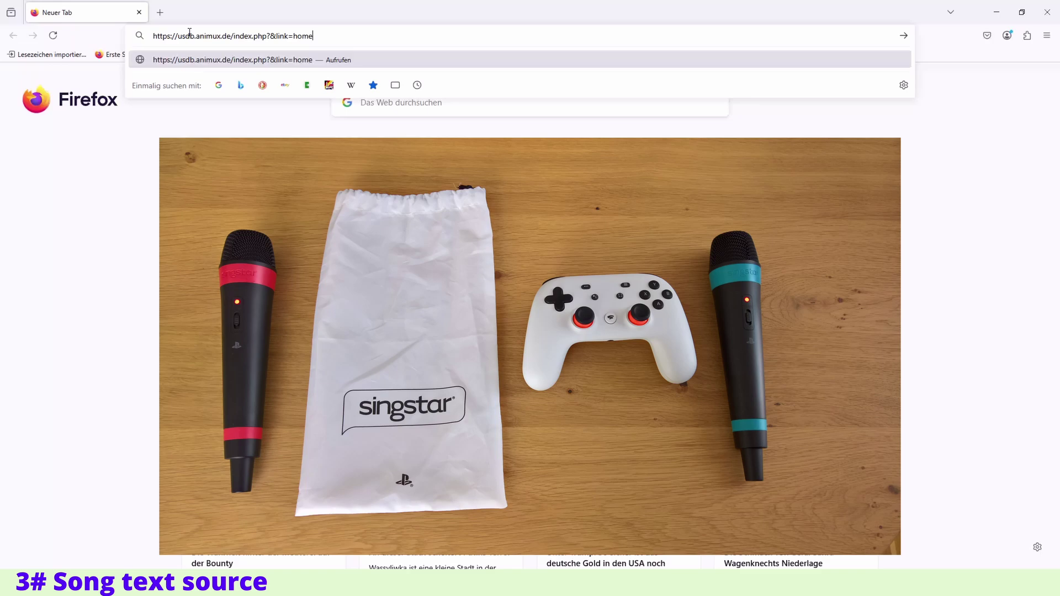
{"action": "left_click", "coordinate": [217, 52]}
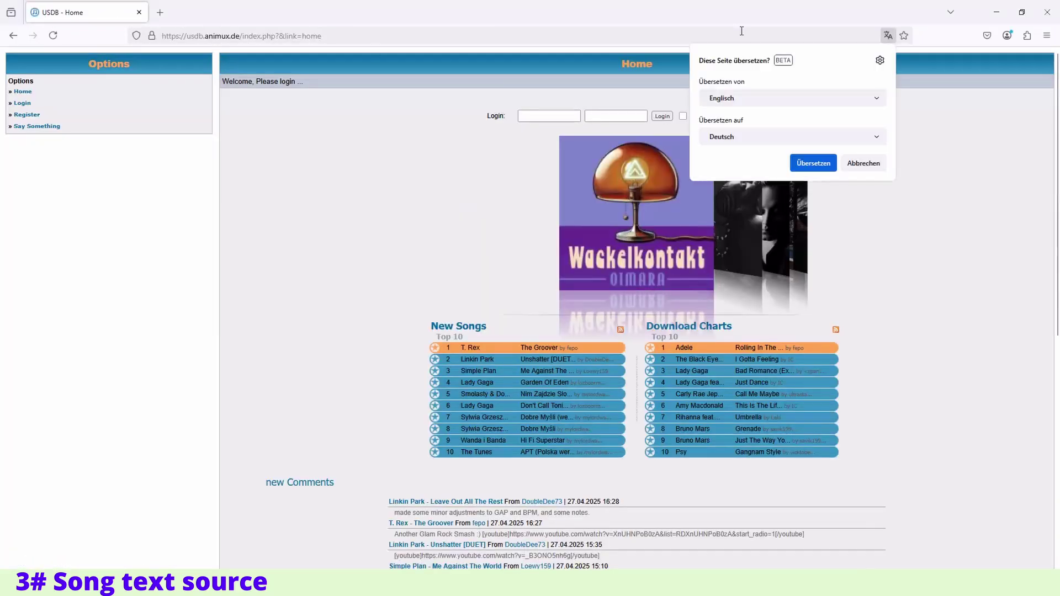
Decline translating the USDB page and bring up the Register licence agreement.
{"action": "left_click", "coordinate": [879, 139]}
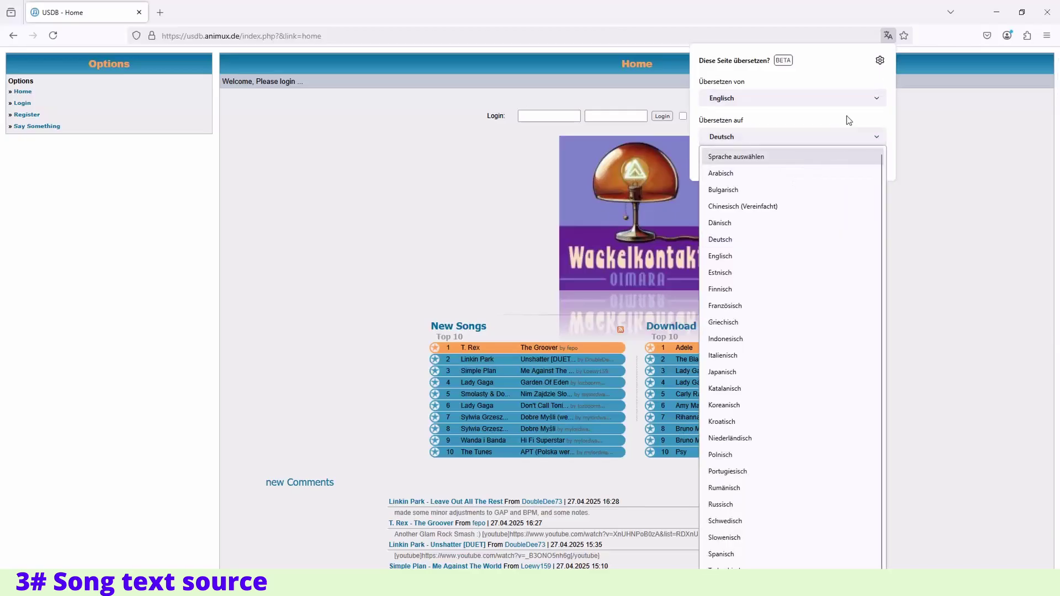
{"action": "left_click", "coordinate": [853, 136]}
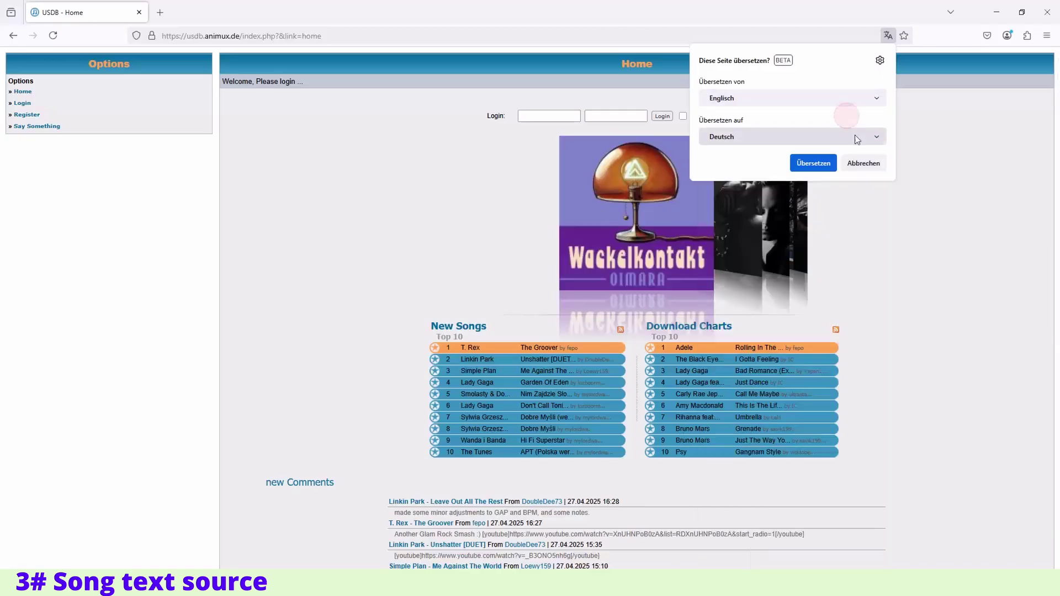
{"action": "left_click", "coordinate": [863, 163]}
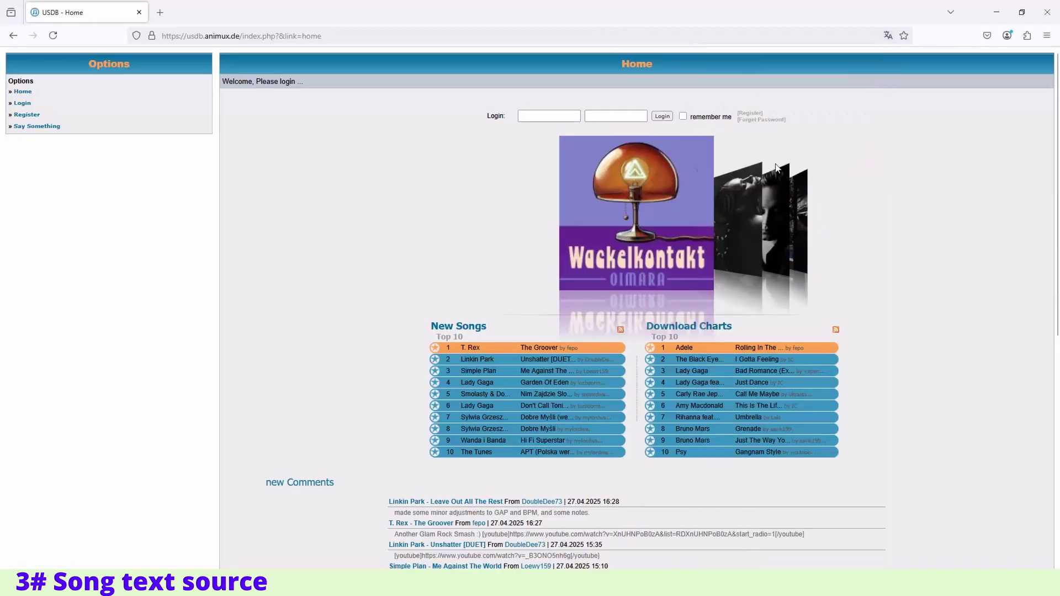
{"action": "left_click", "coordinate": [581, 112]}
{"action": "left_click", "coordinate": [747, 114]}
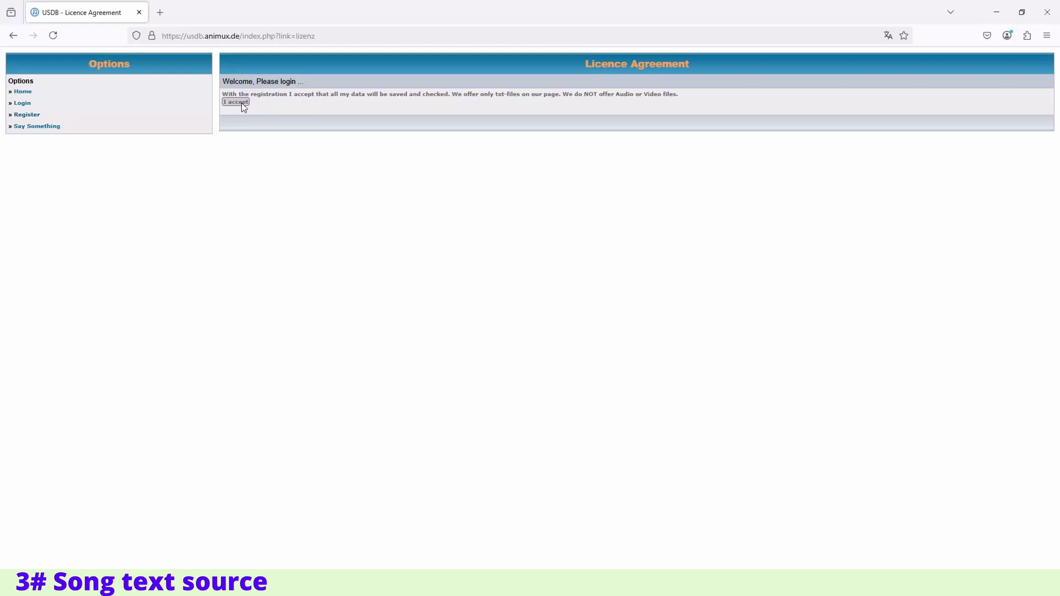
Accept the USDB licence and enter the username, reusing it in the e-mail field.
{"action": "left_click", "coordinate": [235, 102]}
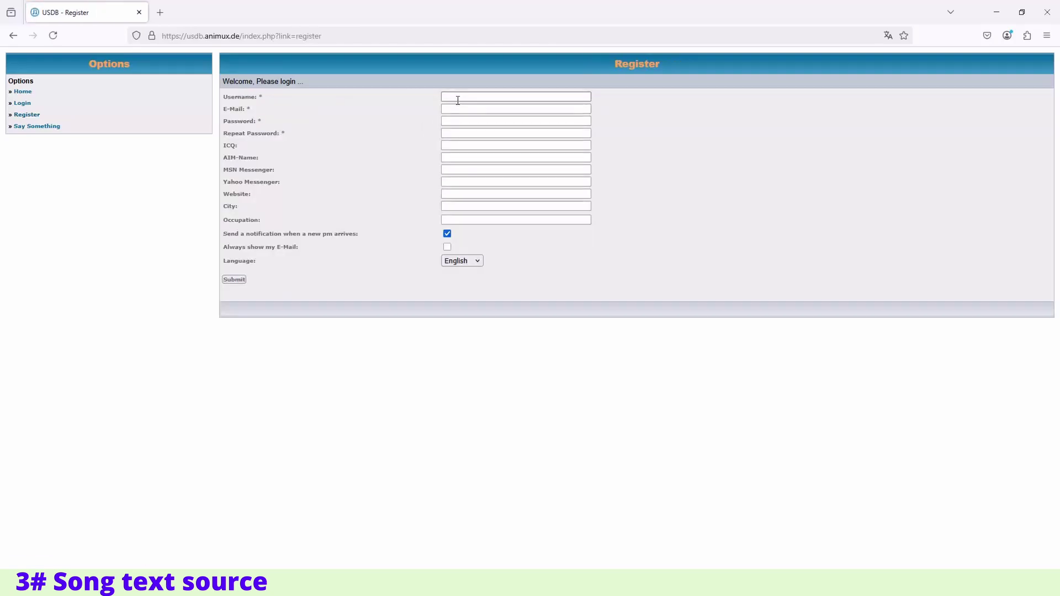
{"action": "left_click", "coordinate": [457, 100]}
{"action": "type", "text": "fa"}
{"action": "type", "text": "mous_"}
{"action": "type", "text": "yo"}
{"action": "type", "text": "utuber"}
{"action": "left_click", "coordinate": [513, 109]}
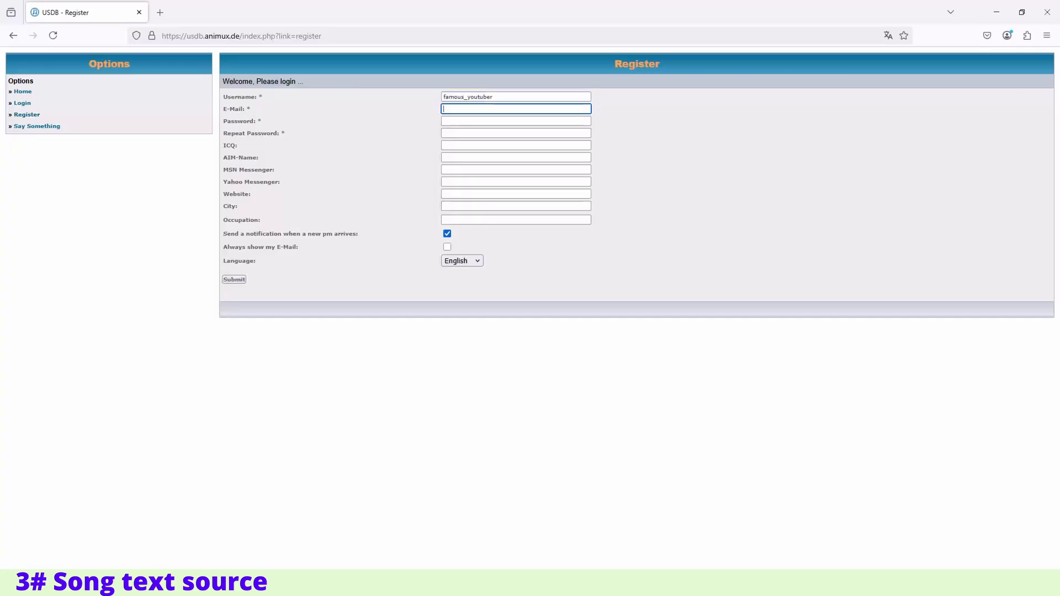
{"action": "double_click", "coordinate": [507, 97]}
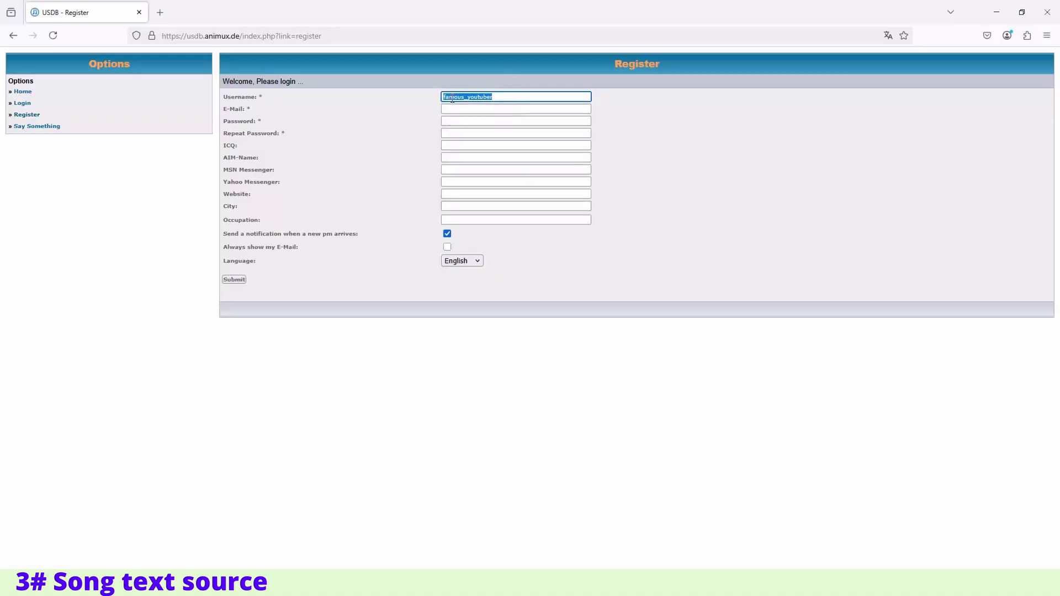
{"action": "key", "text": "ctrl+c"}
{"action": "left_click", "coordinate": [469, 105]}
{"action": "key", "text": "ctrl+v"}
{"action": "type", "text": "@"}
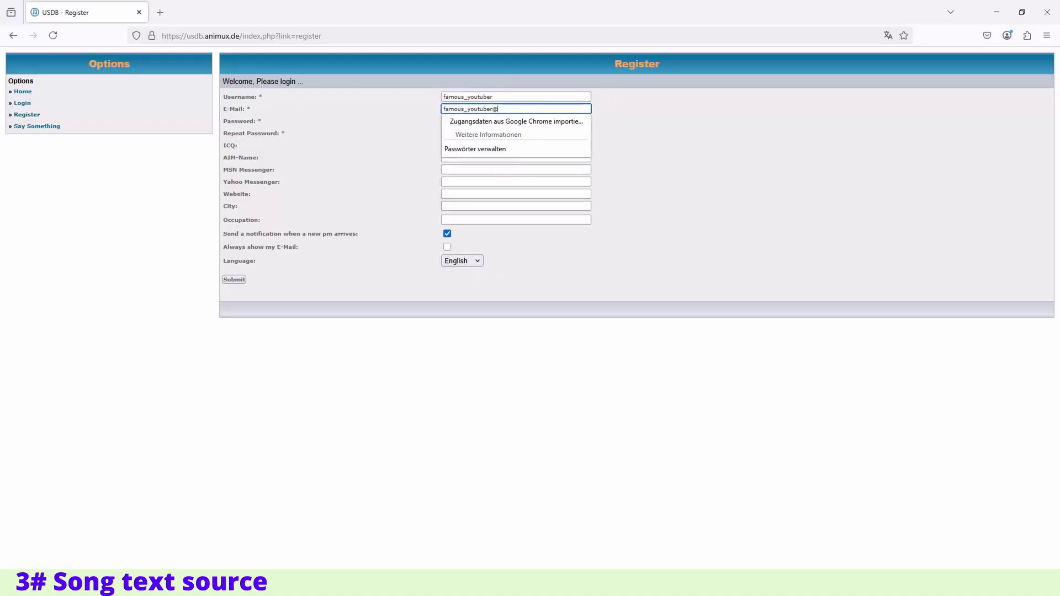
{"action": "type", "text": "fake"}
{"action": "type", "text": ".com"}
Enter the password twice, disable message notifications, submit, decline saving, and go Home.
{"action": "key", "text": "Tab"}
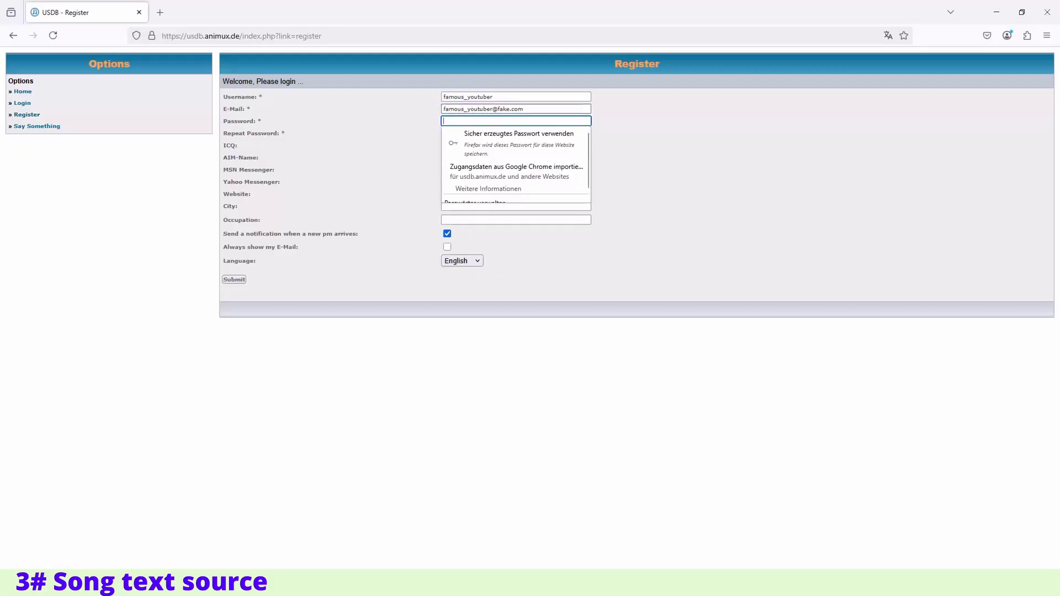
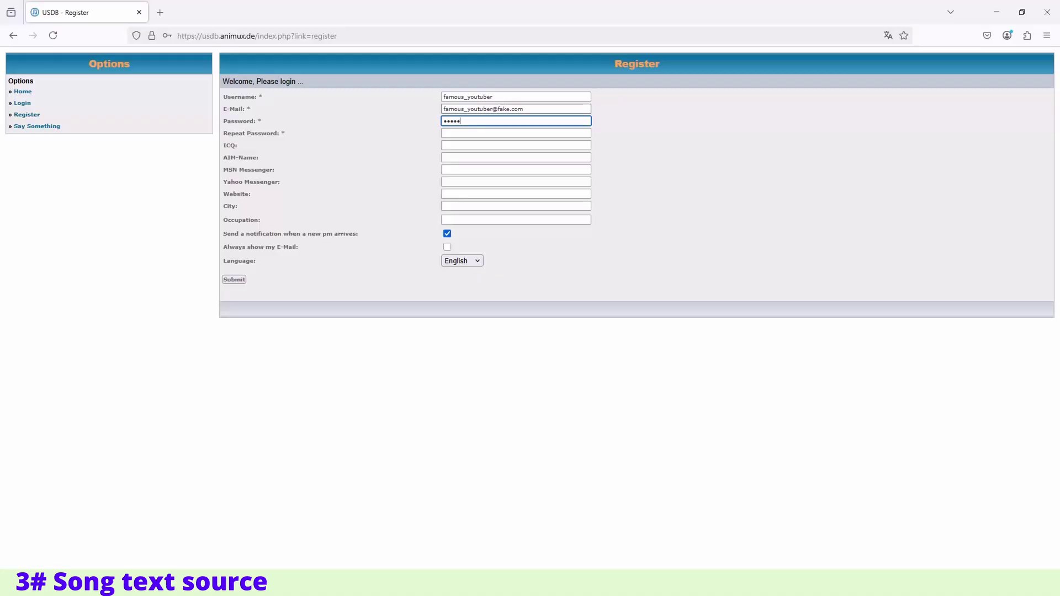
{"action": "key", "text": "Tab"}
{"action": "type", "text": "1"}
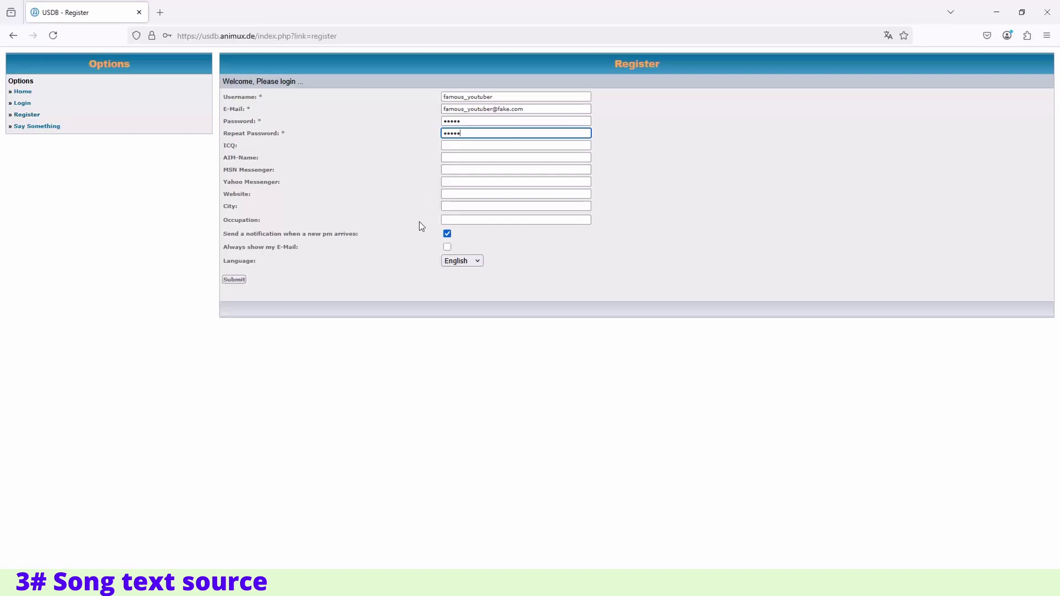
{"action": "left_click", "coordinate": [448, 234]}
{"action": "left_click", "coordinate": [461, 261]}
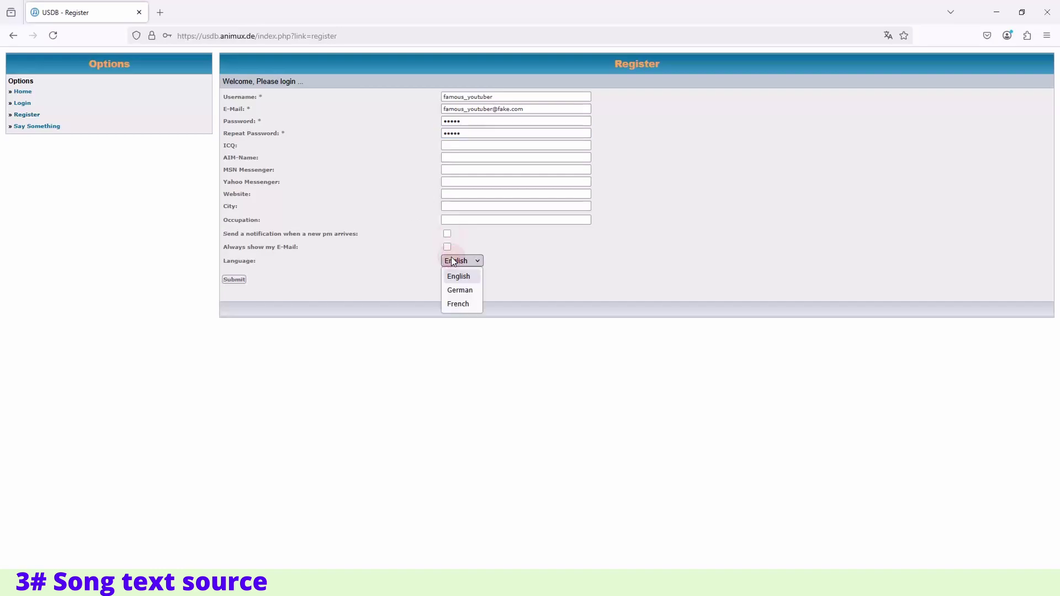
{"action": "left_click", "coordinate": [243, 279]}
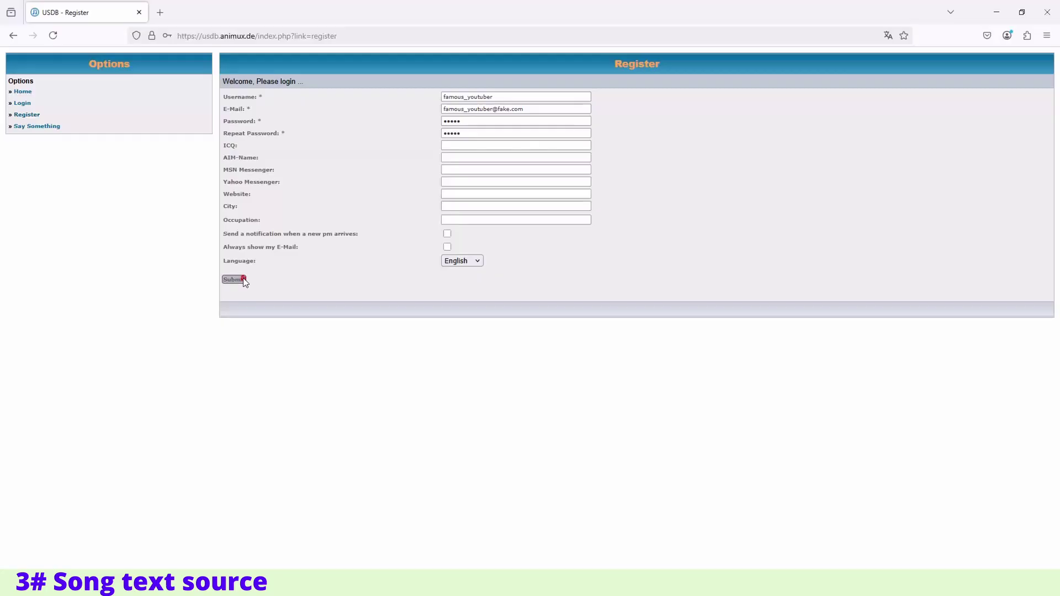
{"action": "left_click", "coordinate": [323, 150]}
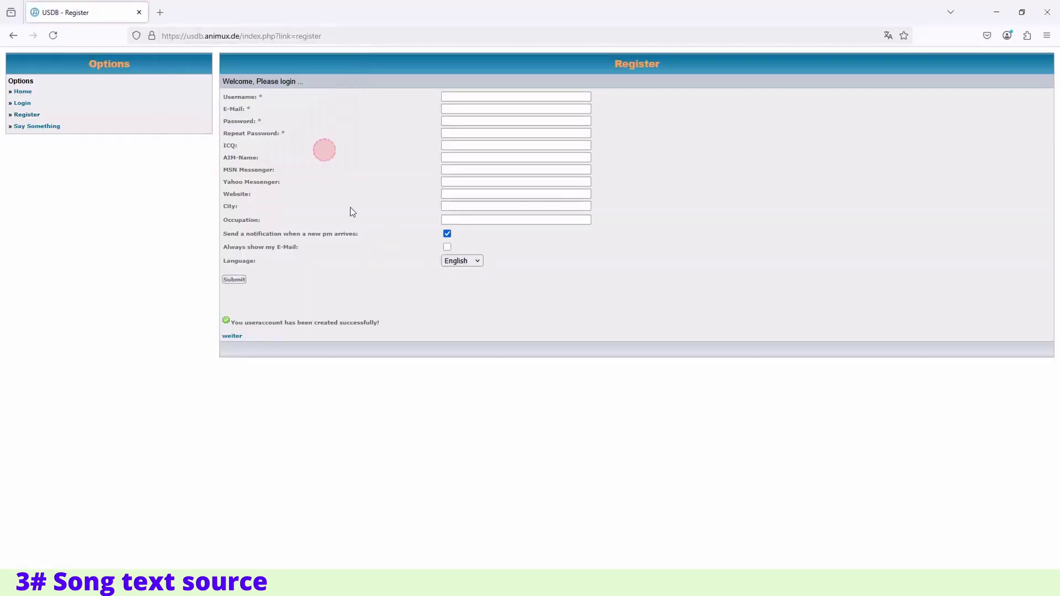
{"action": "left_click", "coordinate": [24, 94]}
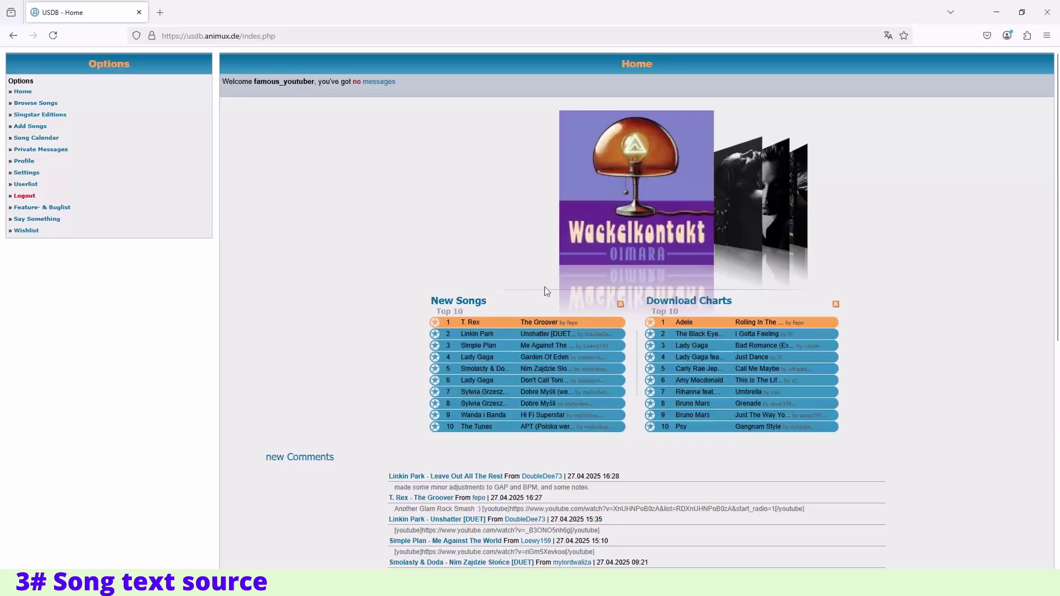
Find Where Is The Love? among The Black Eyed Peas songs and open its TXT in a new tab.
{"action": "left_click", "coordinate": [700, 338]}
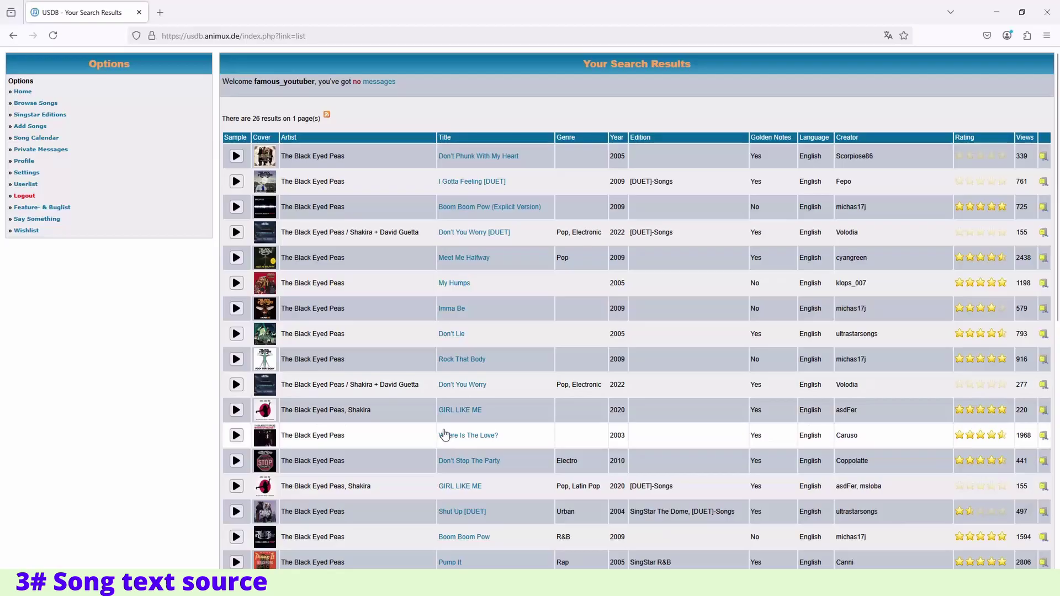
{"action": "left_click", "coordinate": [326, 435]}
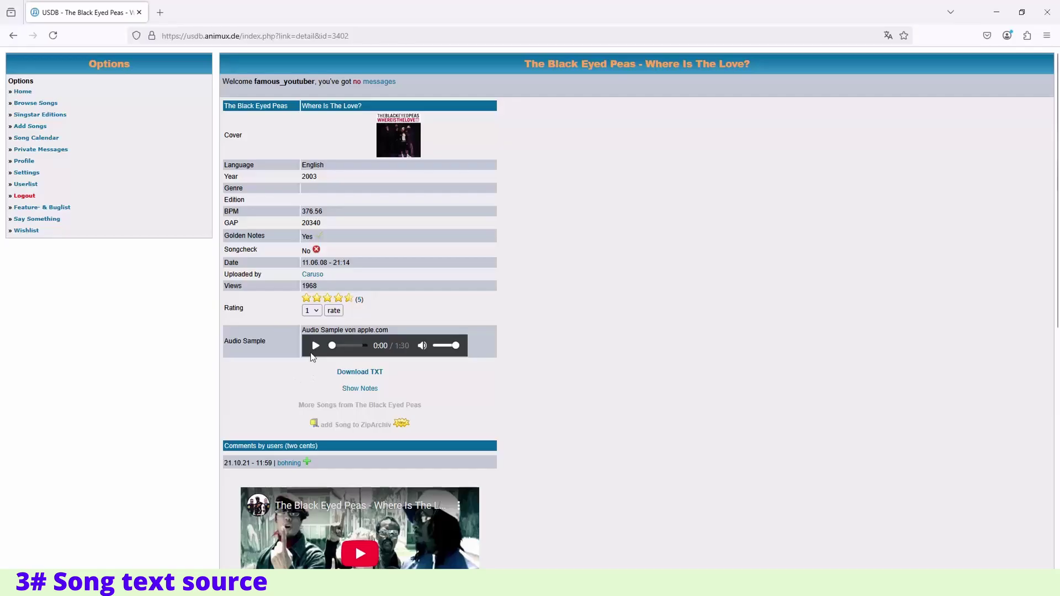
{"action": "right_click", "coordinate": [368, 373]}
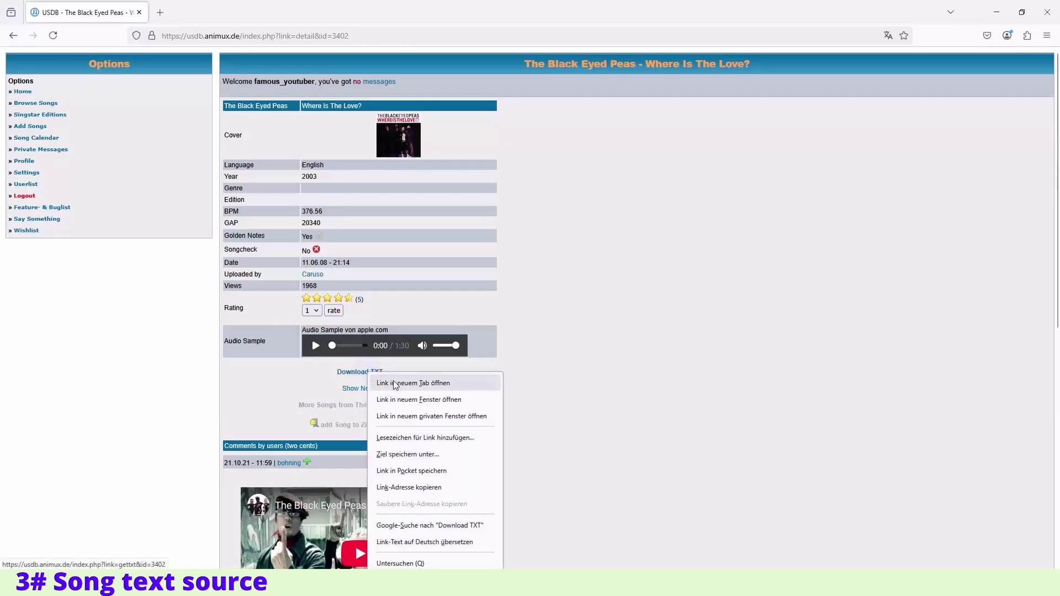
{"action": "left_click", "coordinate": [394, 385]}
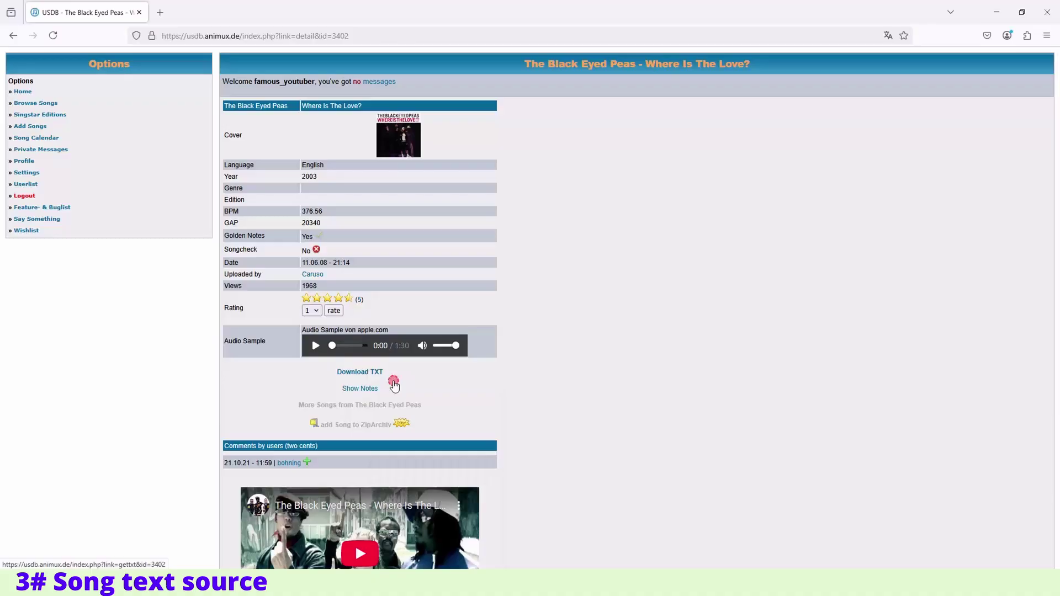
{"action": "left_click", "coordinate": [212, 13]}
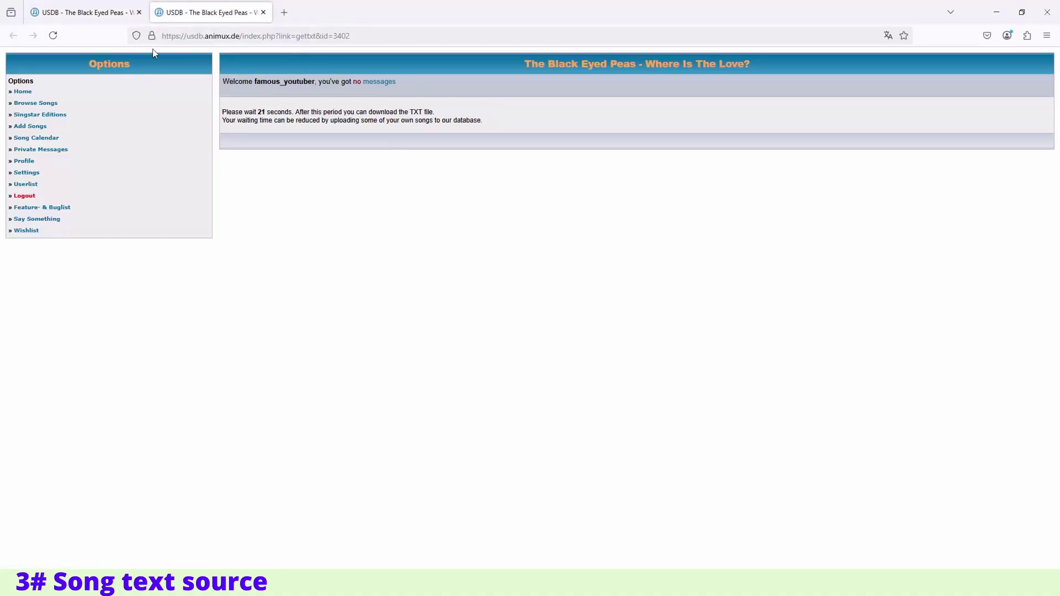
{"action": "left_click", "coordinate": [106, 21]}
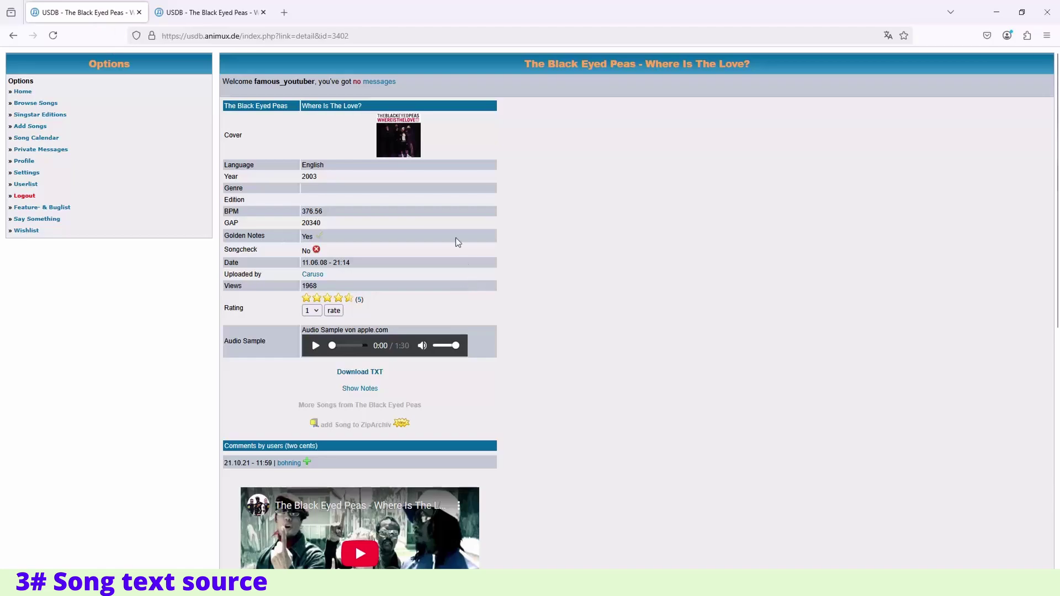
{"action": "scroll", "coordinate": [405, 303], "scroll_direction": "down", "scroll_amount": 3}
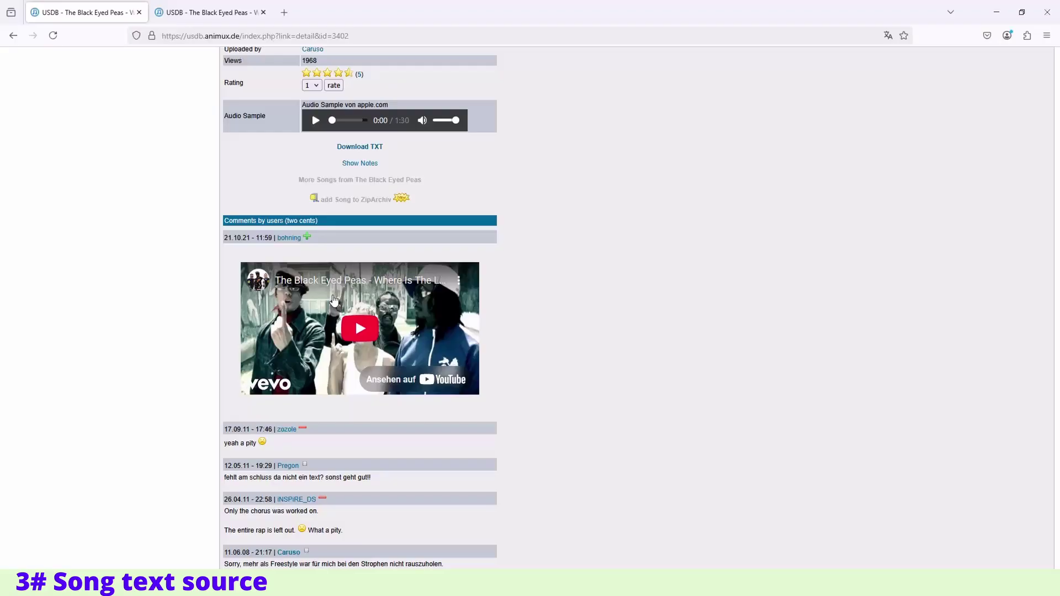
{"action": "left_click", "coordinate": [212, 13]}
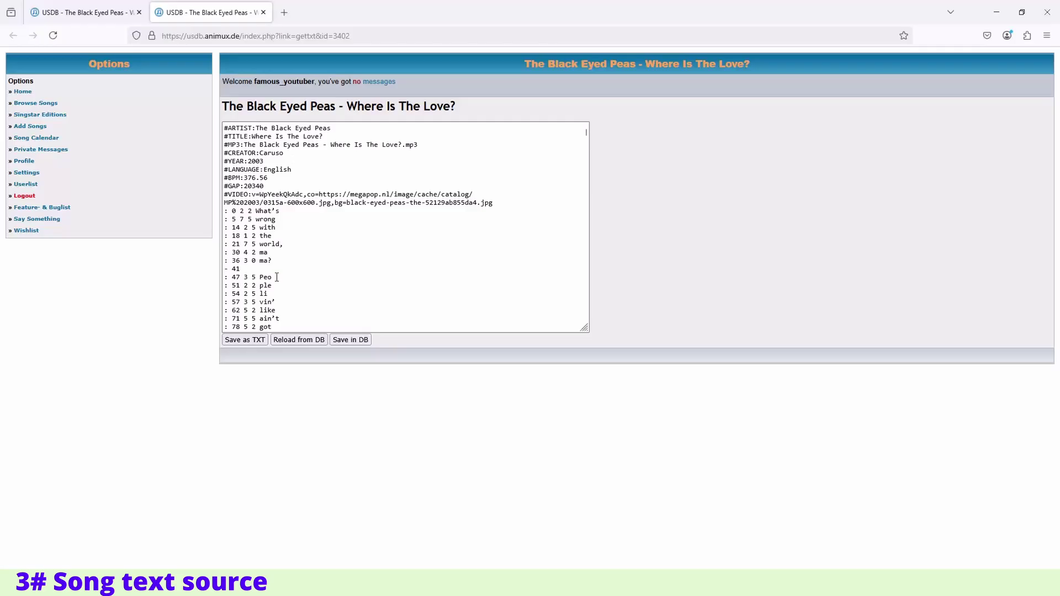
Download the song txt and remove the stray space from its file name.
{"action": "left_click", "coordinate": [249, 341]}
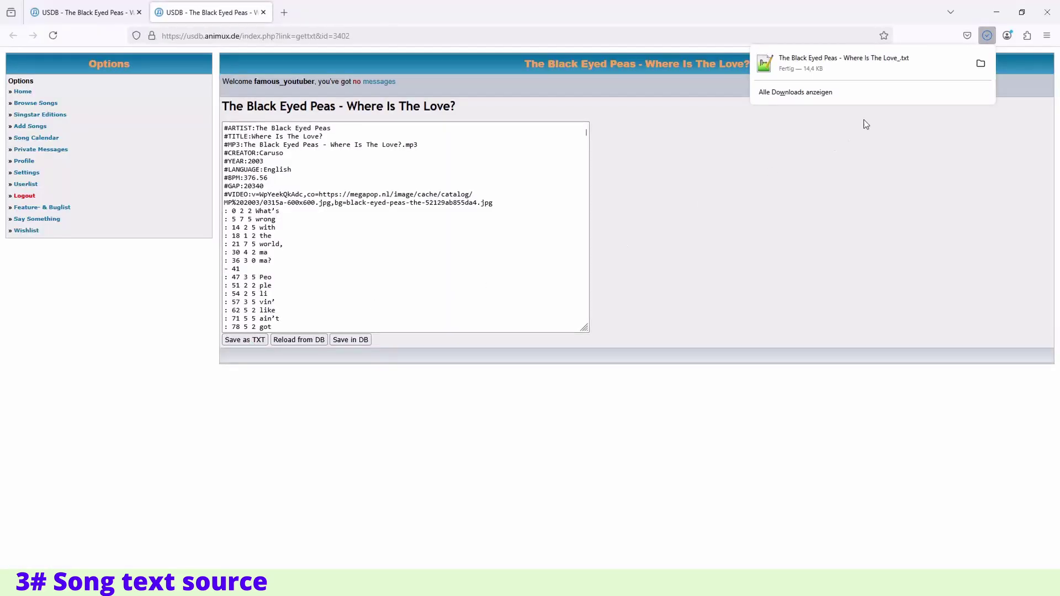
{"action": "left_click", "coordinate": [981, 63]}
{"action": "key", "text": "F2"}
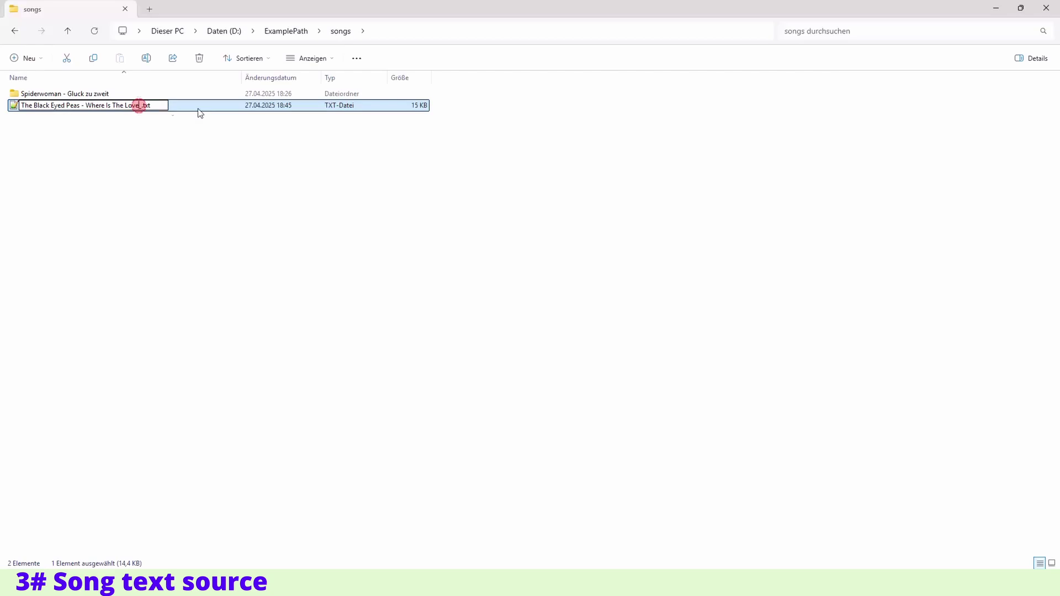
{"action": "key", "text": "BackSpace"}
{"action": "key", "text": "Return"}
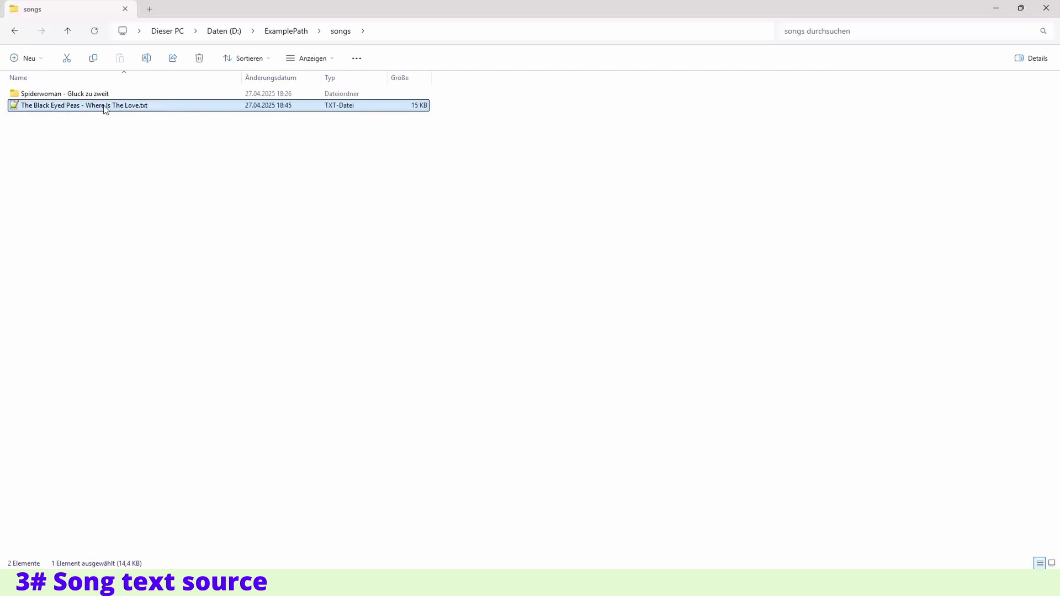
Create a folder named after the song and move the txt file into it.
{"action": "left_click", "coordinate": [104, 108]}
{"action": "left_click", "coordinate": [131, 156]}
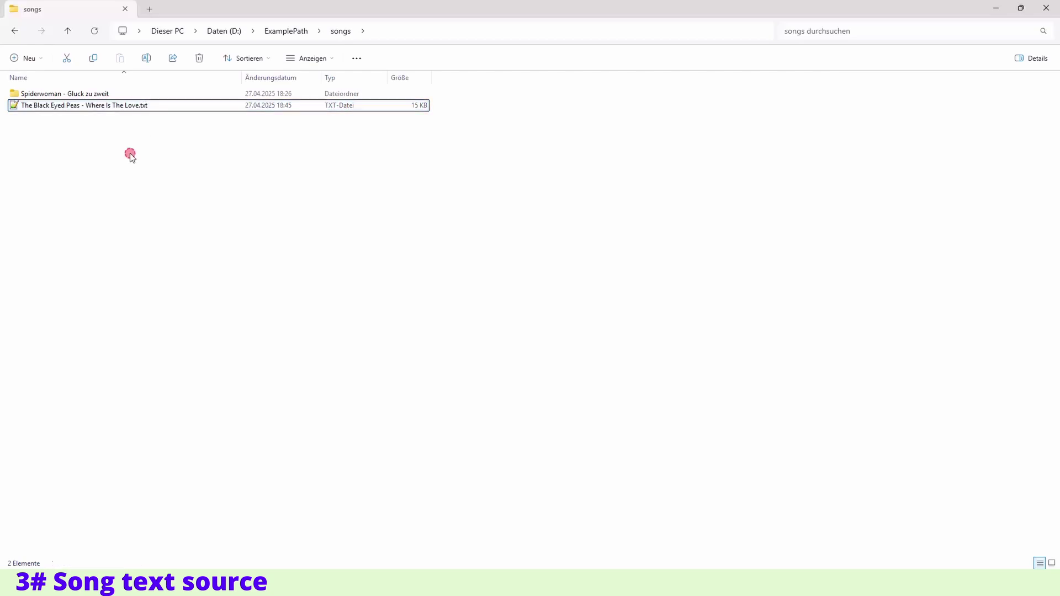
{"action": "right_click", "coordinate": [129, 156]}
{"action": "mouse_move", "coordinate": [219, 311]}
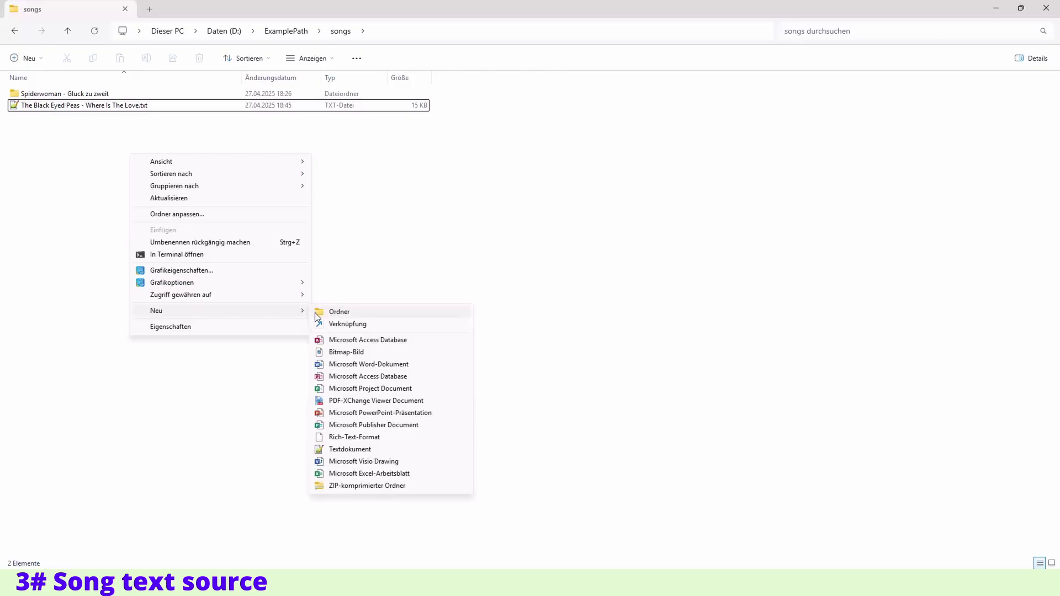
{"action": "left_click", "coordinate": [314, 313]}
{"action": "type", "text": "The Black Eyed Peas - Where Is The Love"}
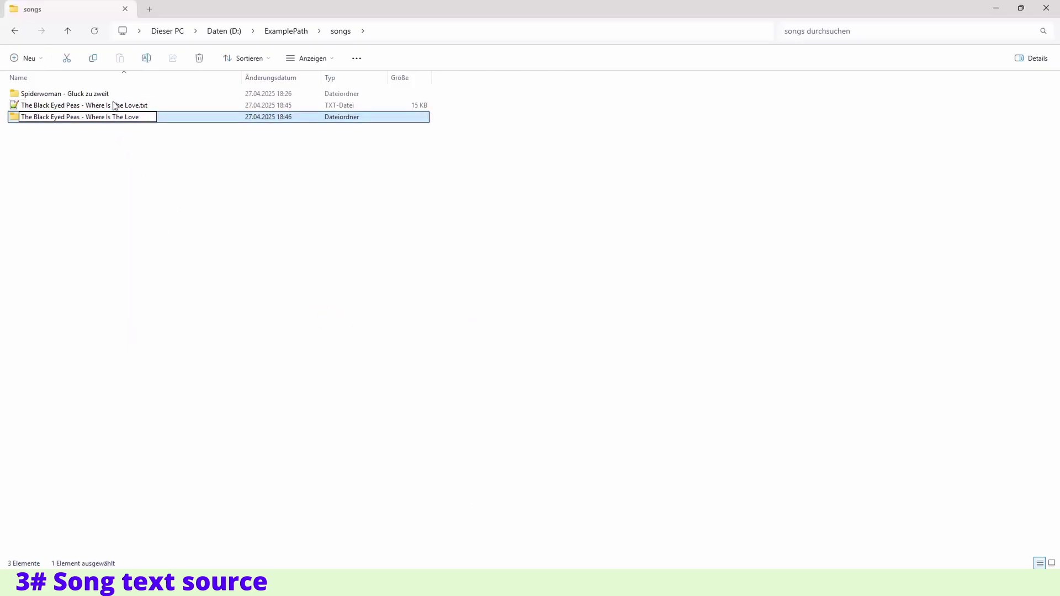
{"action": "key", "text": "Return"}
{"action": "left_click_drag", "start_coordinate": [113, 105], "coordinate": [114, 119]}
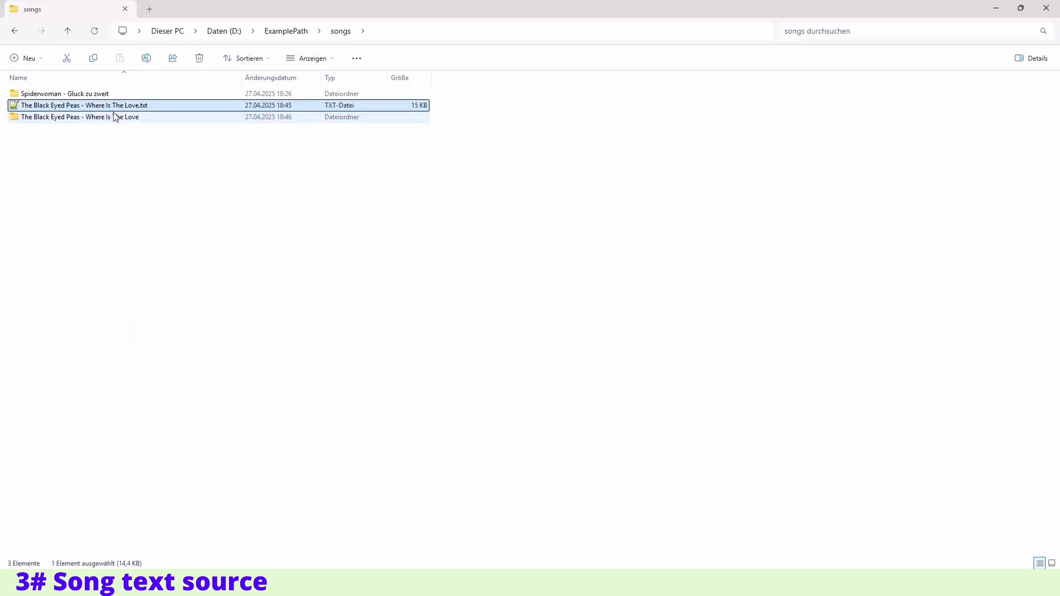
Open the new song folder and edit its txt file in Notepad++.
{"action": "double_click", "coordinate": [90, 111]}
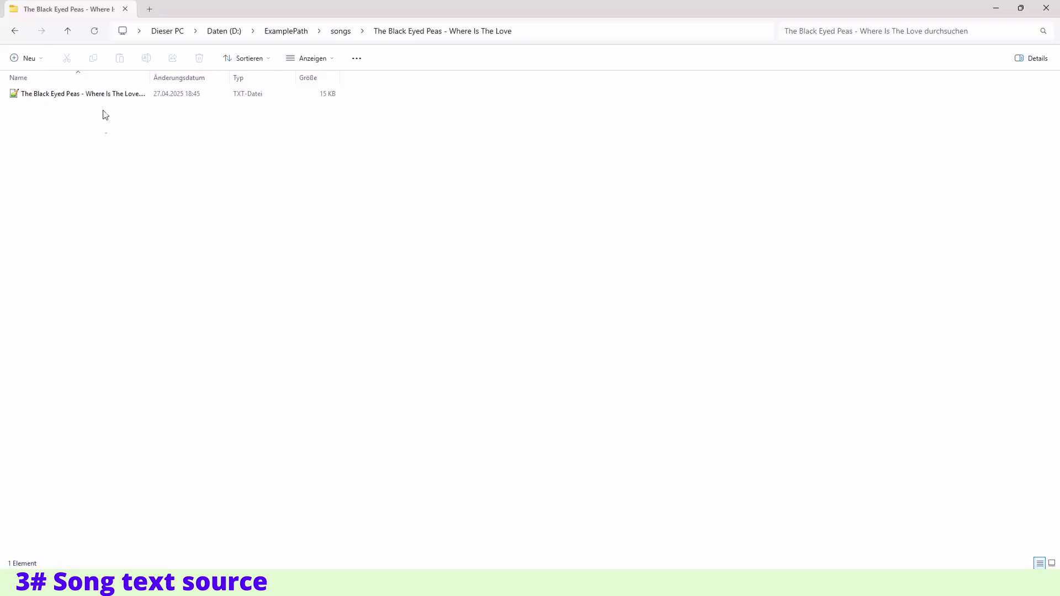
{"action": "double_click", "coordinate": [152, 77]}
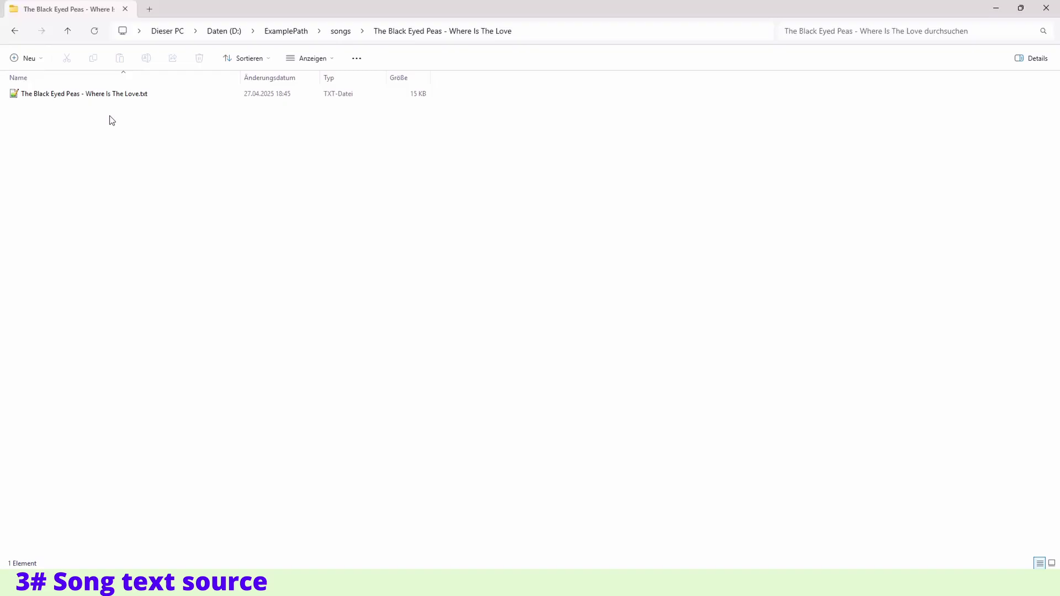
{"action": "left_click", "coordinate": [113, 97]}
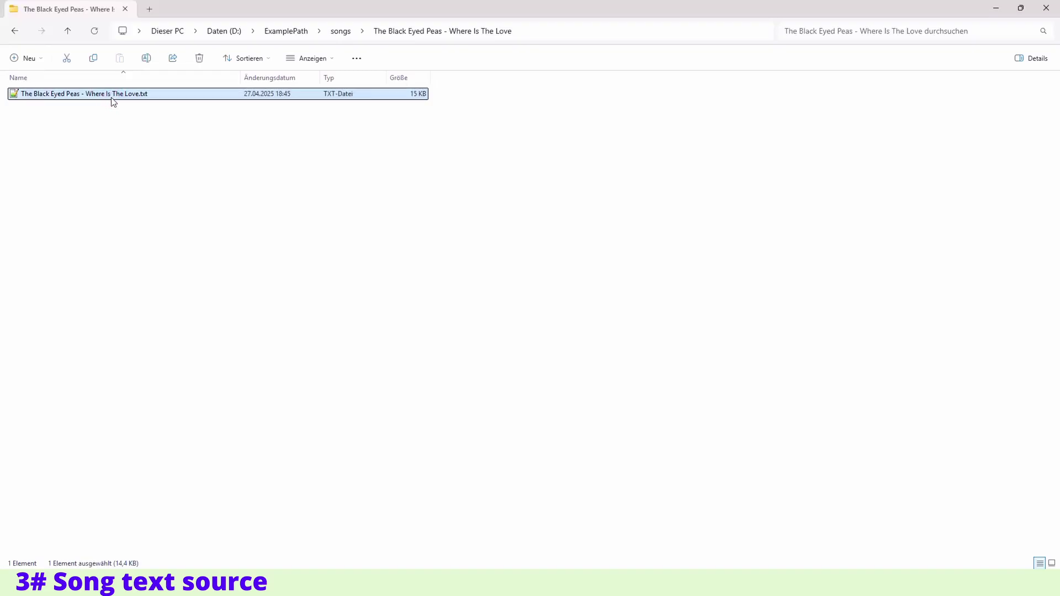
{"action": "left_click", "coordinate": [112, 93]}
{"action": "right_click", "coordinate": [112, 93]}
{"action": "left_click", "coordinate": [173, 139]}
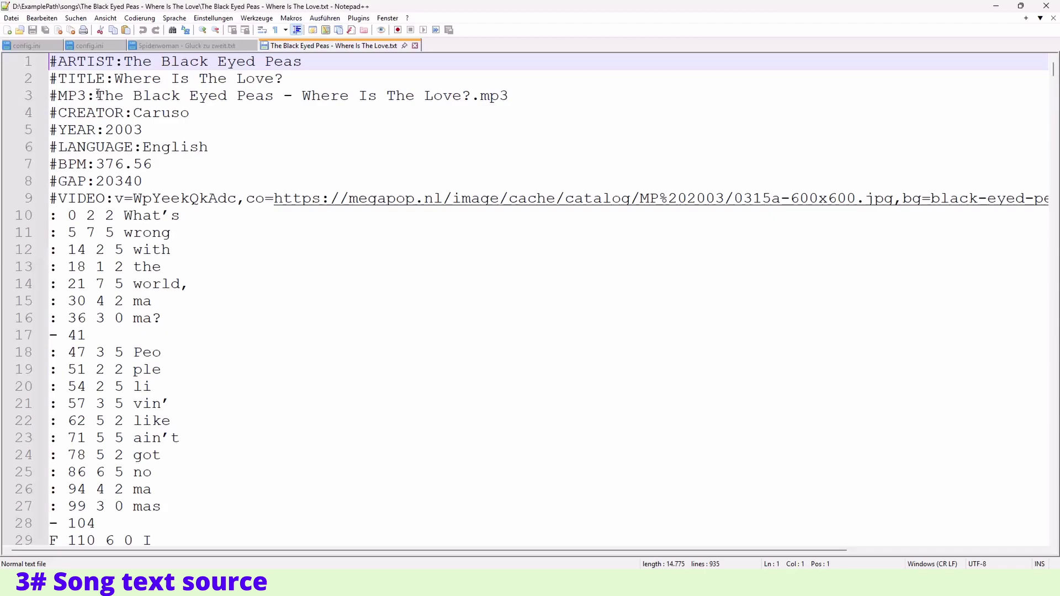
Delete the question mark from the MP3 file name on line 3.
{"action": "left_click_drag", "start_coordinate": [97, 93], "coordinate": [473, 96]}
{"action": "left_click", "coordinate": [489, 97]}
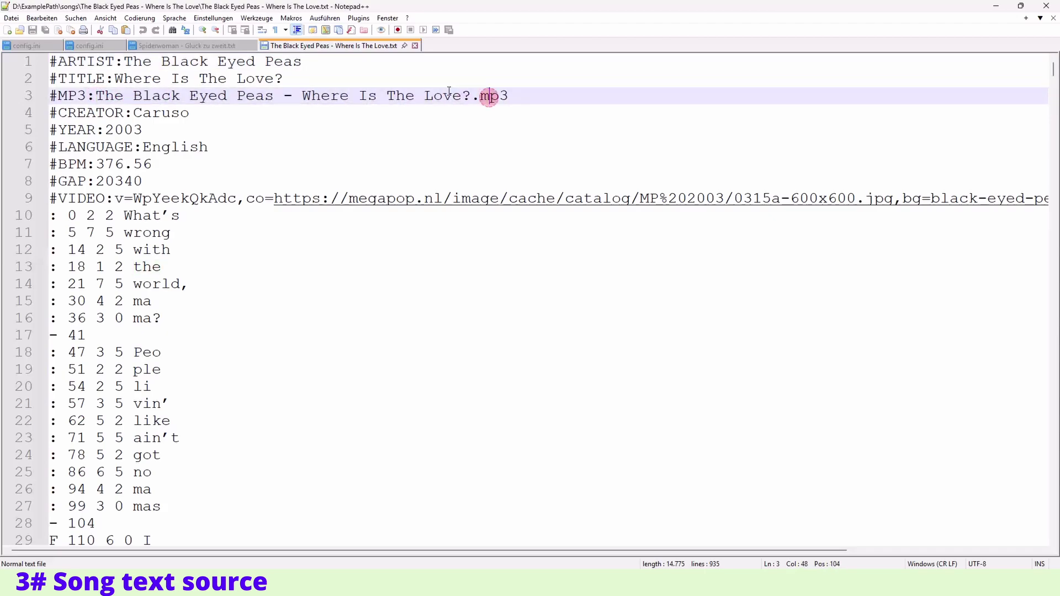
{"action": "left_click", "coordinate": [467, 97]}
{"action": "key", "text": "BackSpace"}
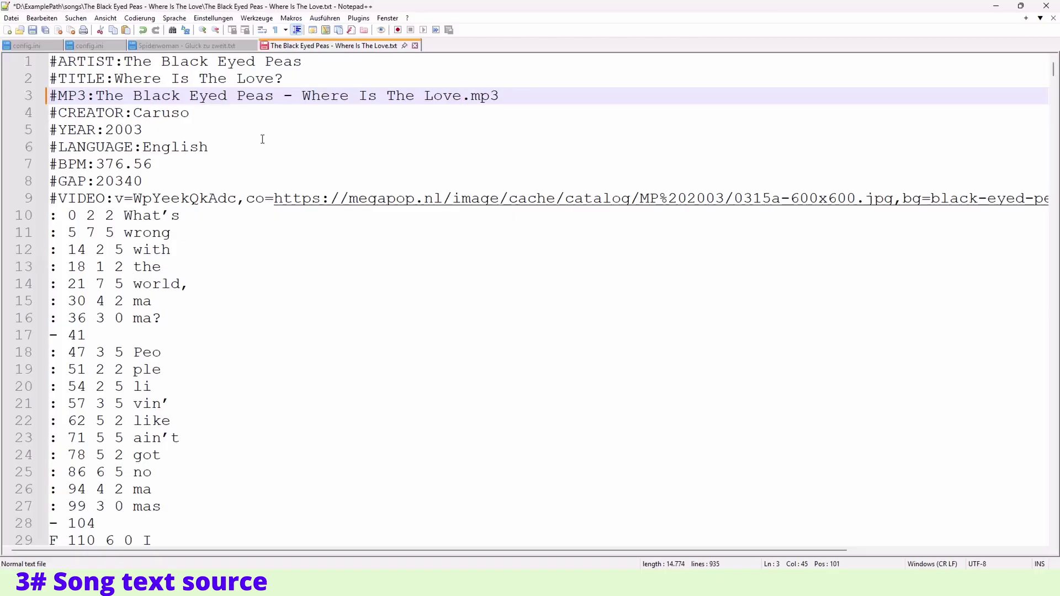
Clear the entire #VIDEO value.
{"action": "left_click", "coordinate": [78, 197]}
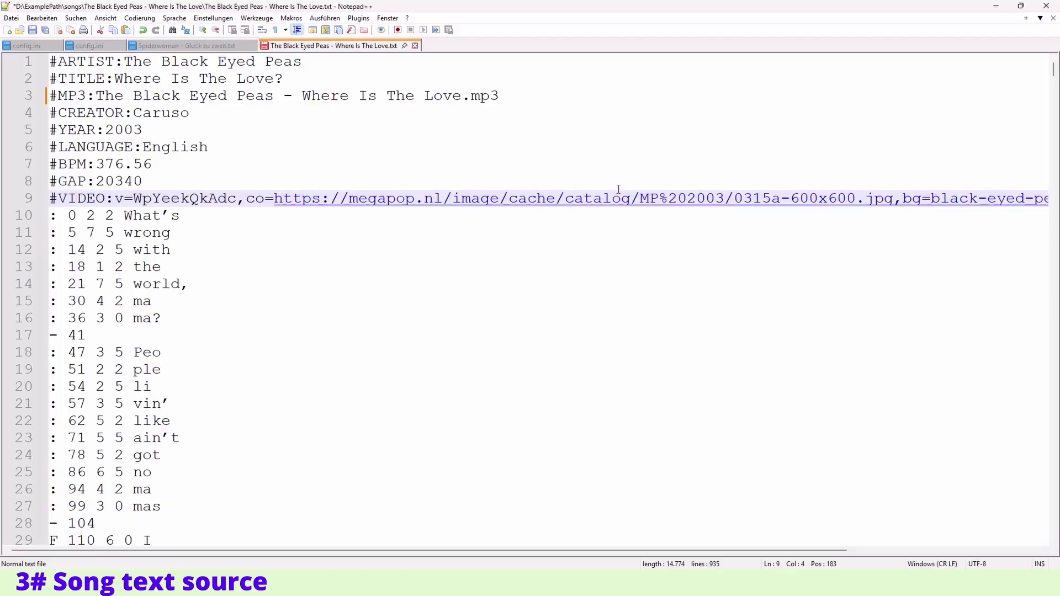
{"action": "left_click", "coordinate": [136, 198]}
{"action": "left_click_drag", "start_coordinate": [114, 198], "coordinate": [990, 213]}
{"action": "key", "text": "Delete"}
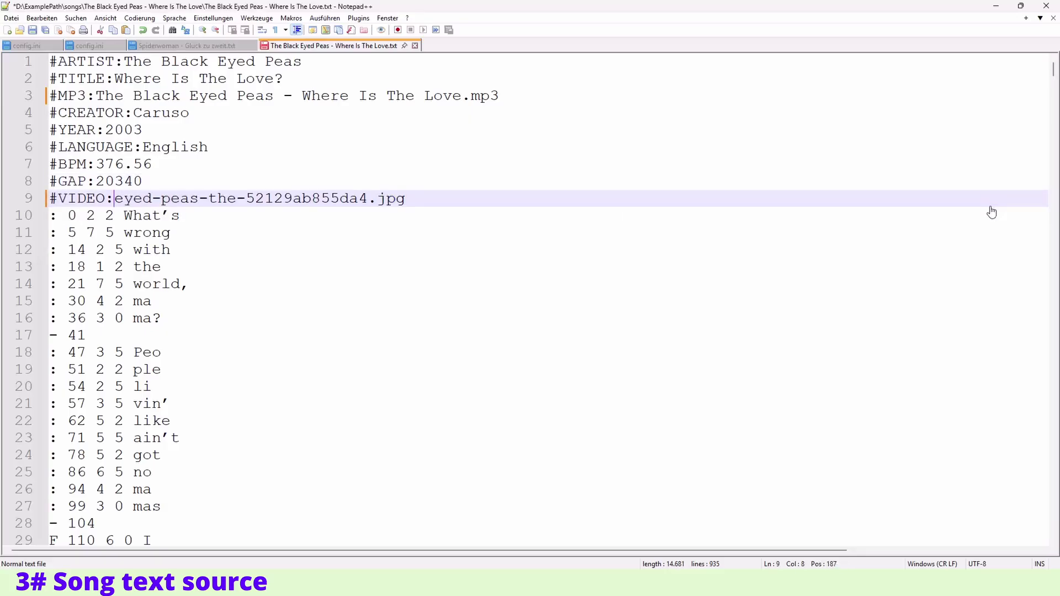
{"action": "key", "text": "Delete"}
{"action": "key", "text": "Delete"}
{"action": "key", "text": "Delete"}
{"action": "key", "text": "Delete"}
{"action": "key", "text": "Delete"}
{"action": "key", "text": "Delete"}
{"action": "key", "text": "Delete"}
{"action": "key", "text": "Delete"}
{"action": "key", "text": "Delete"}
{"action": "key", "text": "Delete"}
{"action": "key", "text": "Delete"}
{"action": "key", "text": "Delete"}
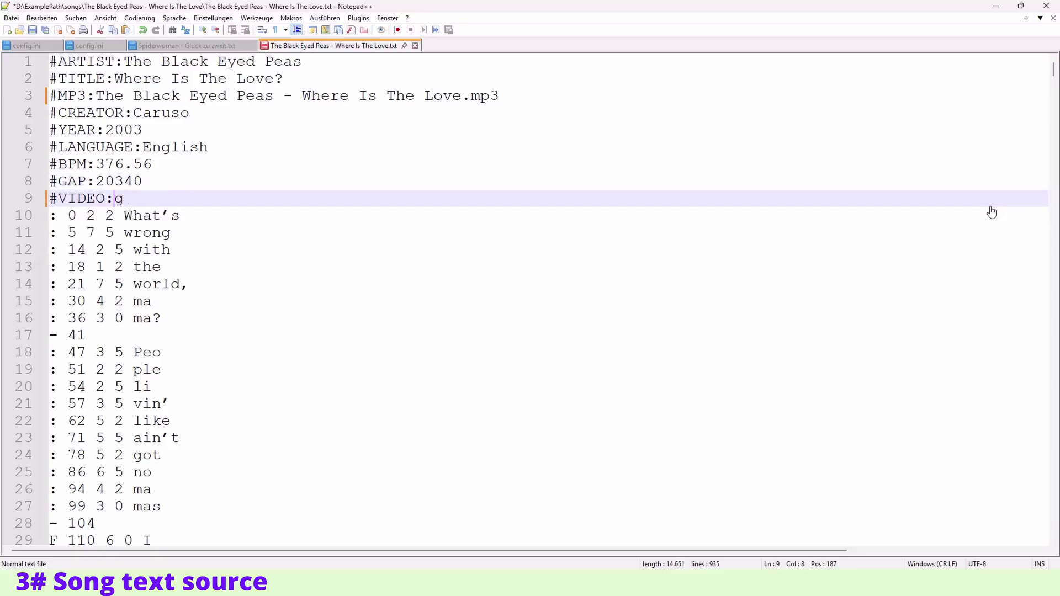
{"action": "key", "text": "Delete"}
Save the edited Where Is The Love song file.
{"action": "left_click", "coordinate": [208, 94]}
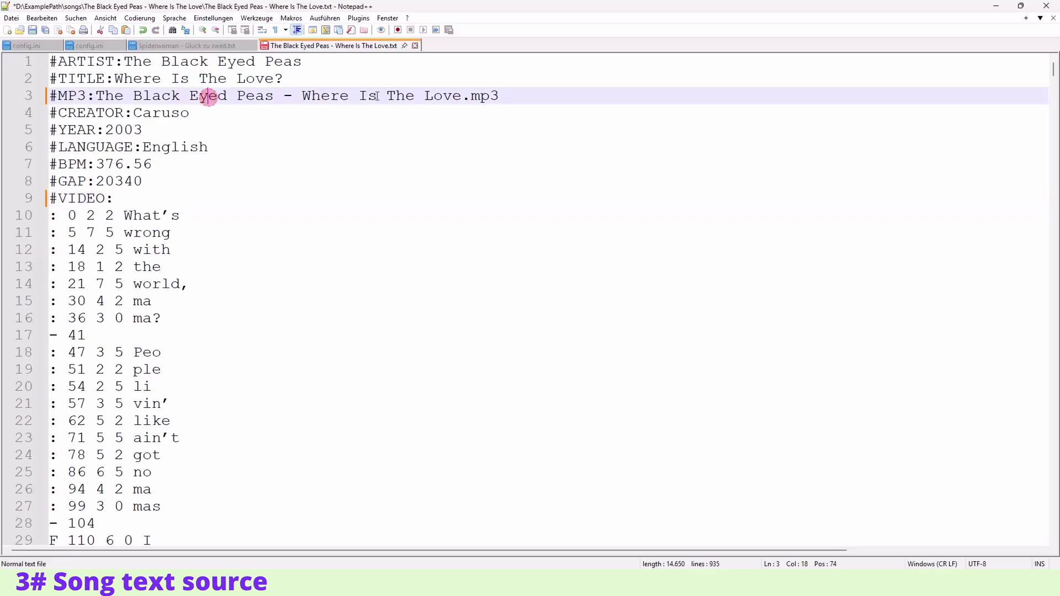
{"action": "left_click", "coordinate": [510, 95]}
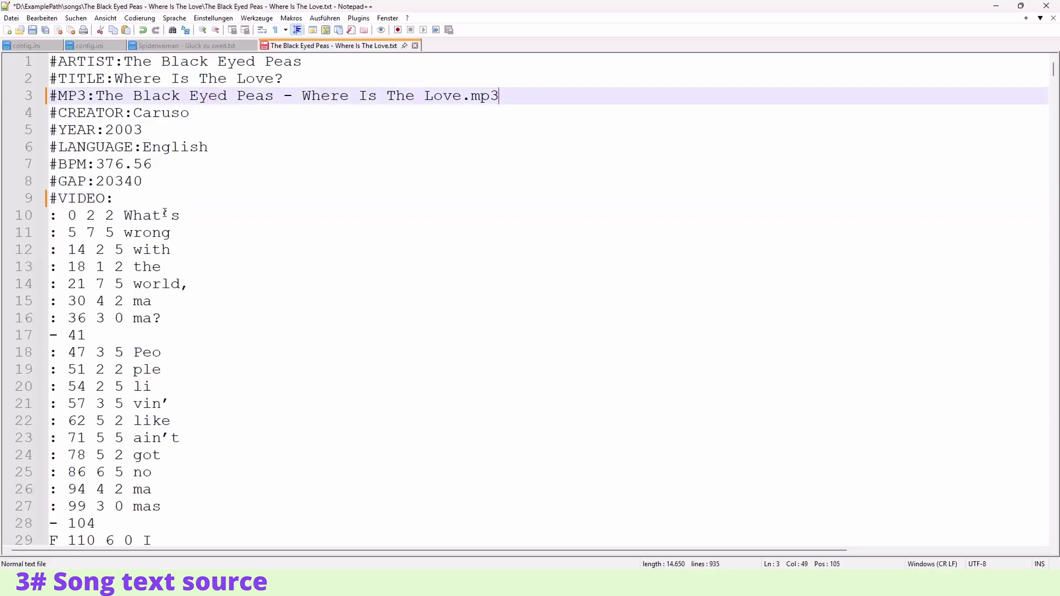
{"action": "left_click", "coordinate": [32, 29]}
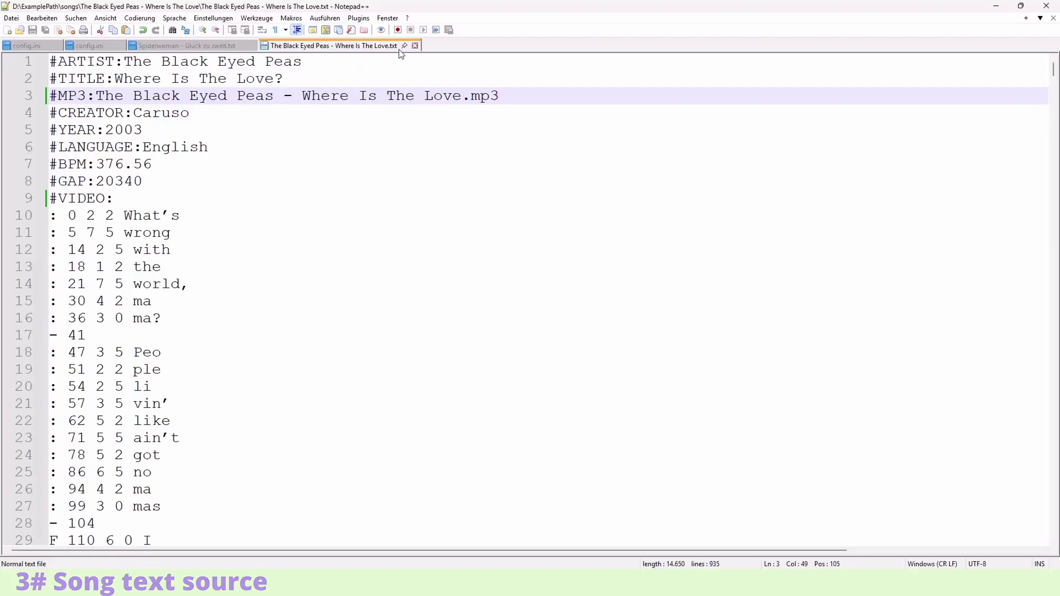
Close the song file and Notepad++, returning to the songs folder listing.
{"action": "left_click", "coordinate": [415, 46]}
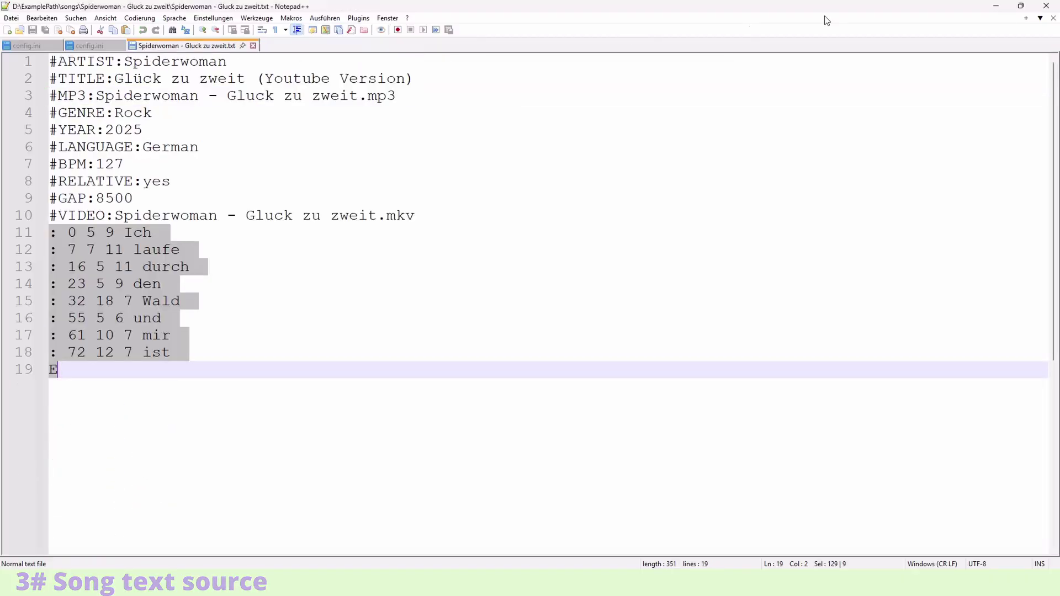
{"action": "left_click", "coordinate": [1040, 9]}
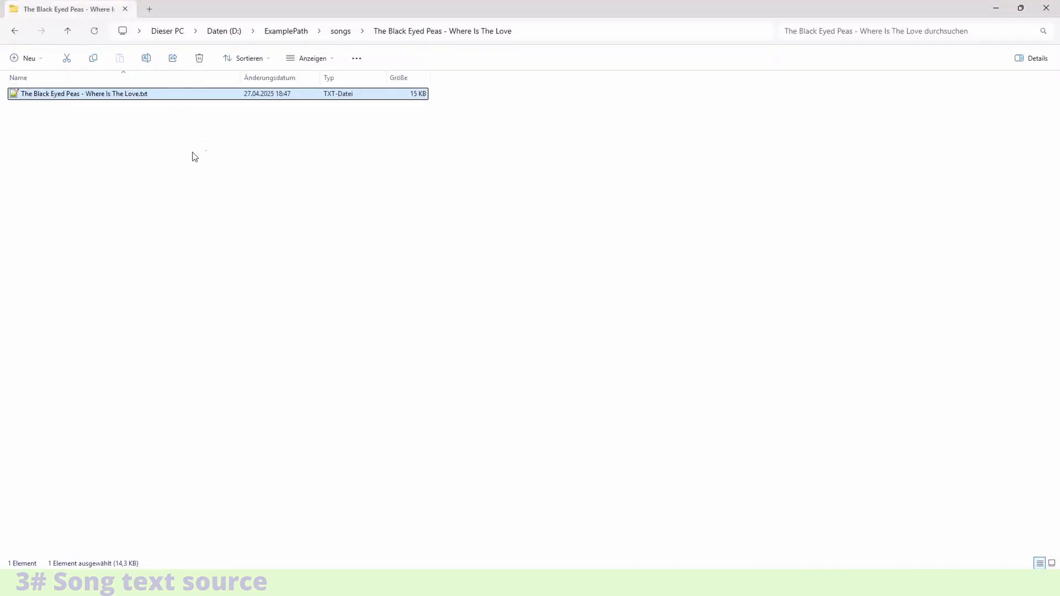
{"action": "left_click", "coordinate": [340, 31]}
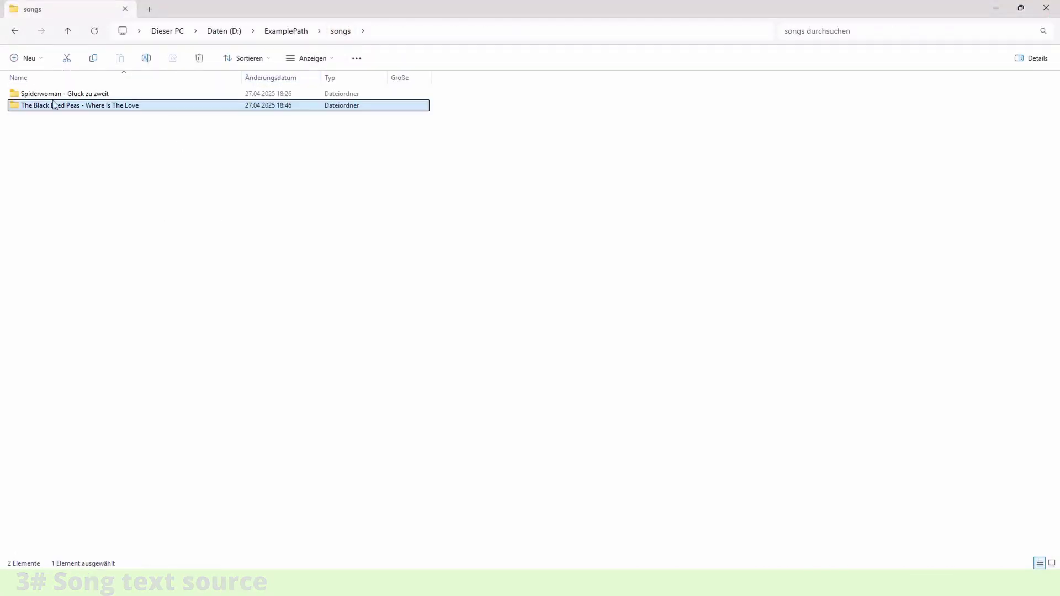
Open the Spiderwoman - Gluck zu zweit folder and select its .mkv video.
{"action": "left_click", "coordinate": [70, 94]}
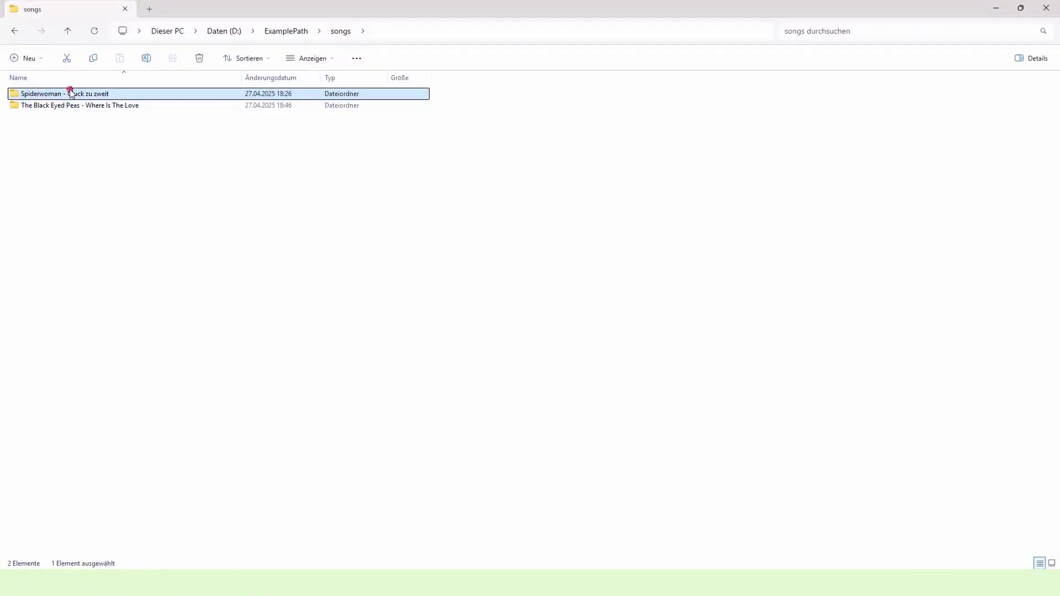
{"action": "double_click", "coordinate": [70, 93]}
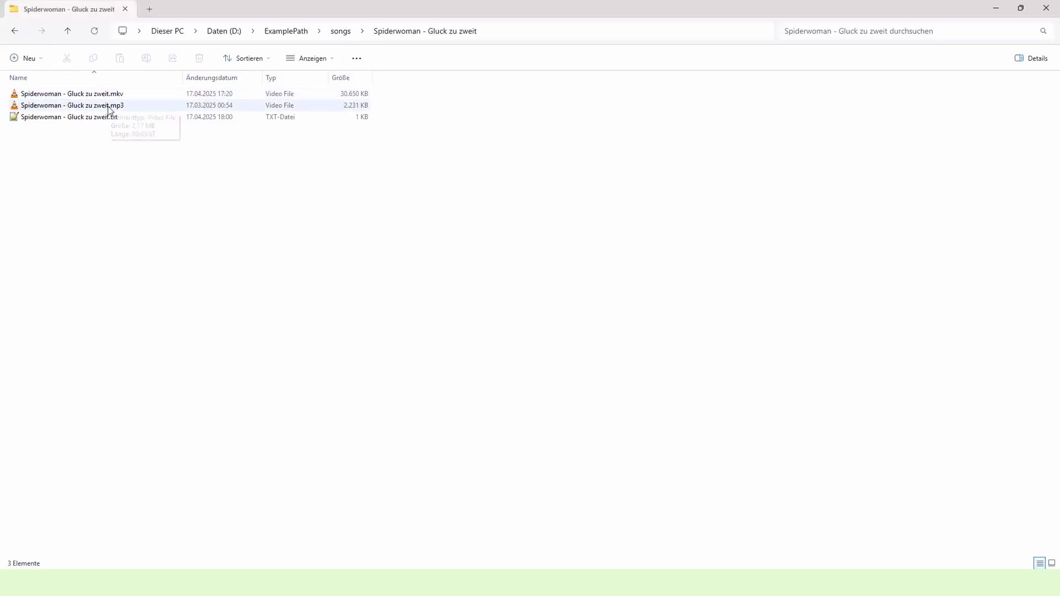
{"action": "left_click", "coordinate": [105, 105]}
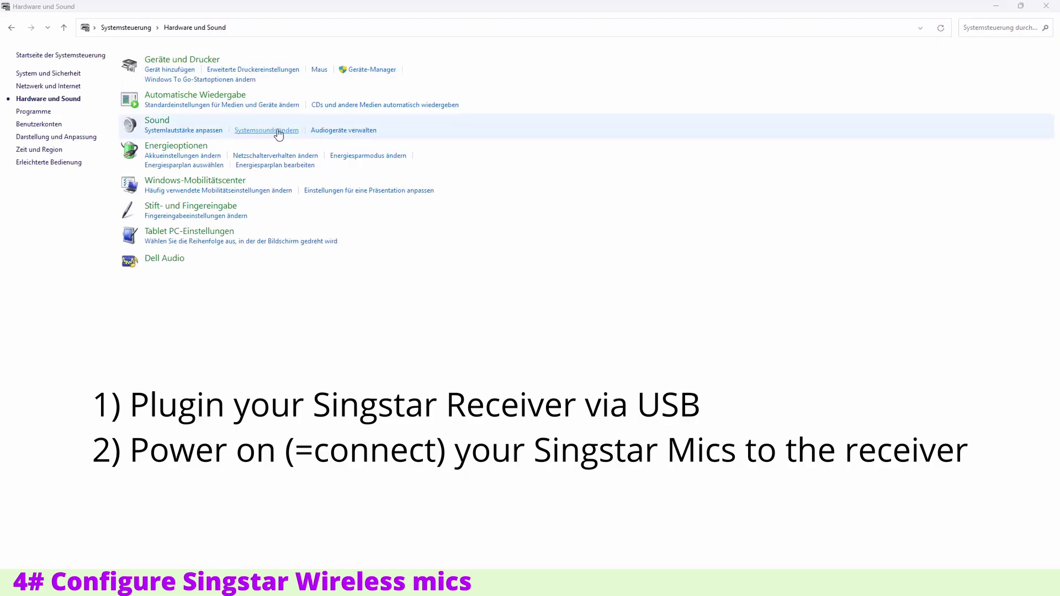
Open the properties of the 2- Wireless Mic recording device.
{"action": "left_click", "coordinate": [347, 133]}
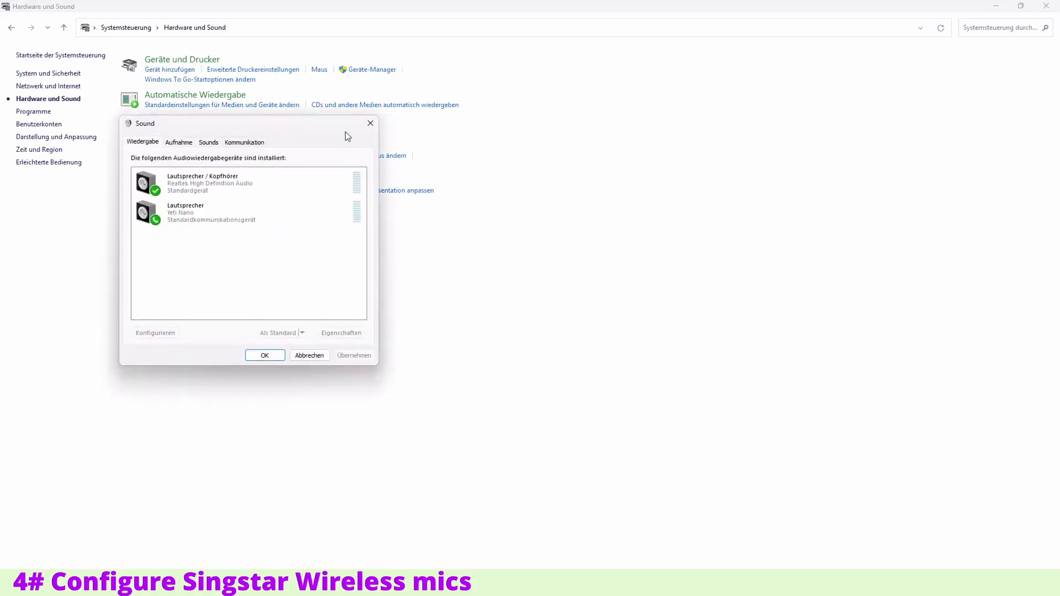
{"action": "left_click", "coordinate": [179, 143]}
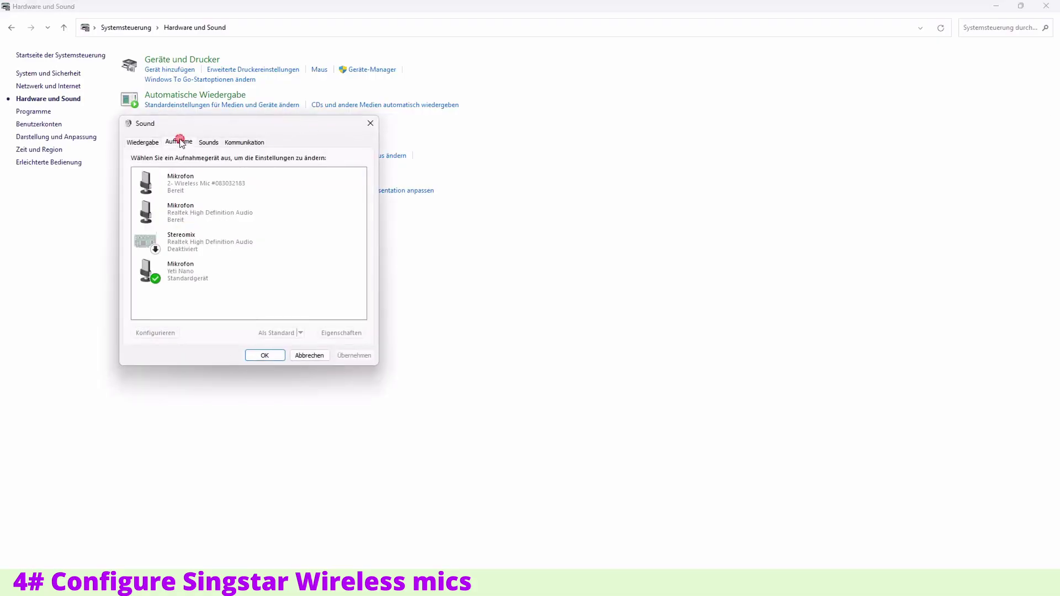
{"action": "left_click", "coordinate": [199, 190]}
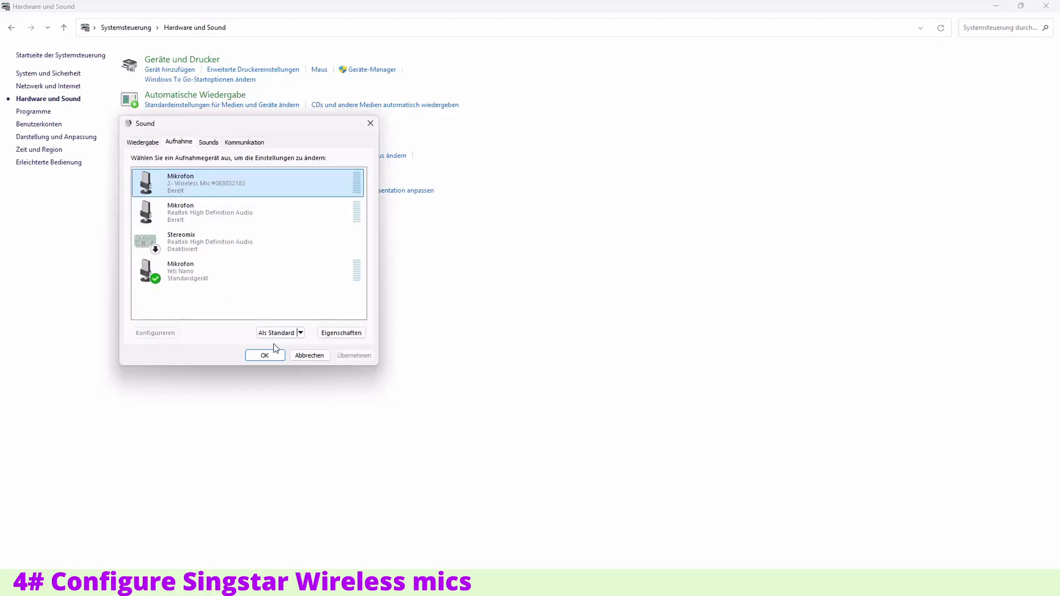
{"action": "left_click", "coordinate": [344, 333]}
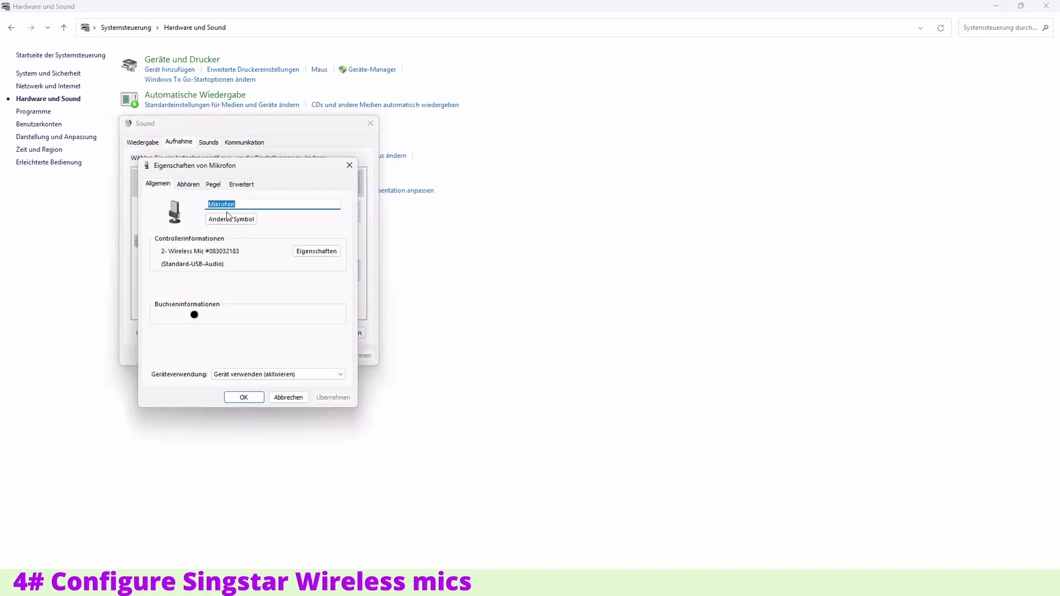
Keep its advanced format at 2 Kanal, 16 Bit, 44100 Hz and confirm.
{"action": "left_click", "coordinate": [187, 185]}
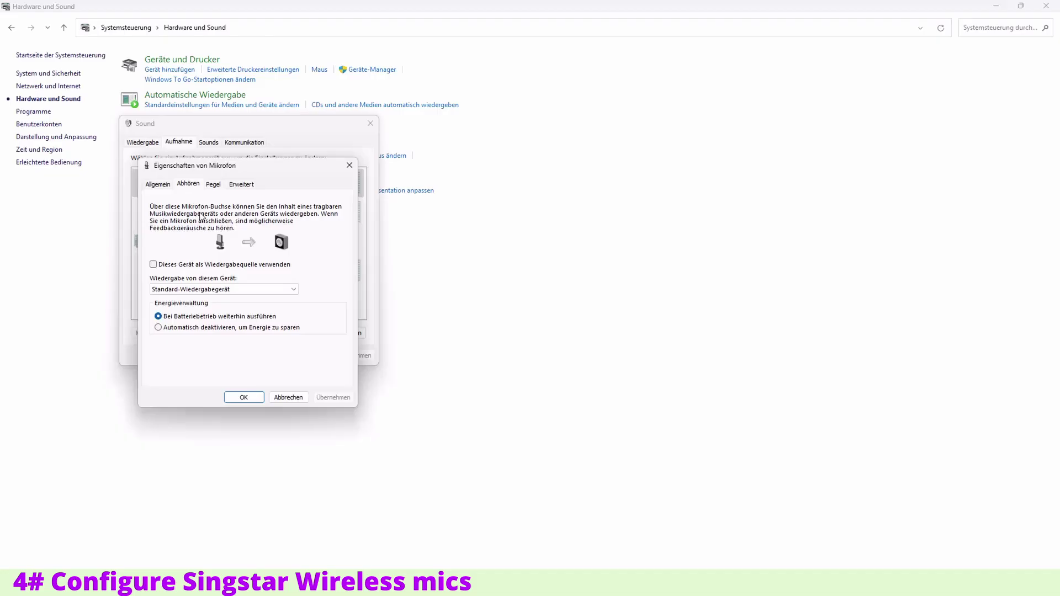
{"action": "left_click", "coordinate": [213, 184]}
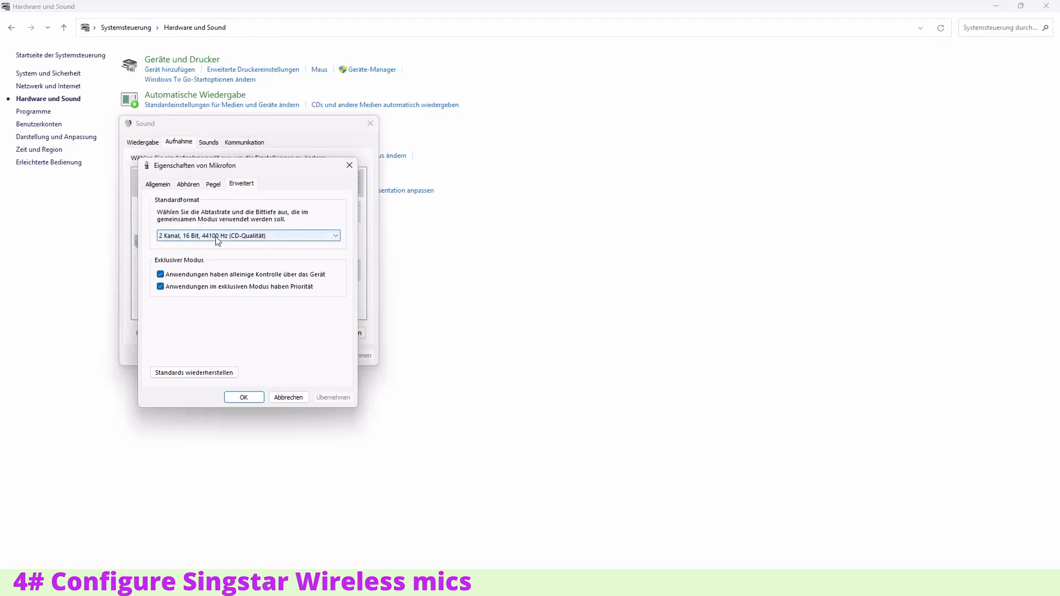
{"action": "left_click", "coordinate": [215, 240]}
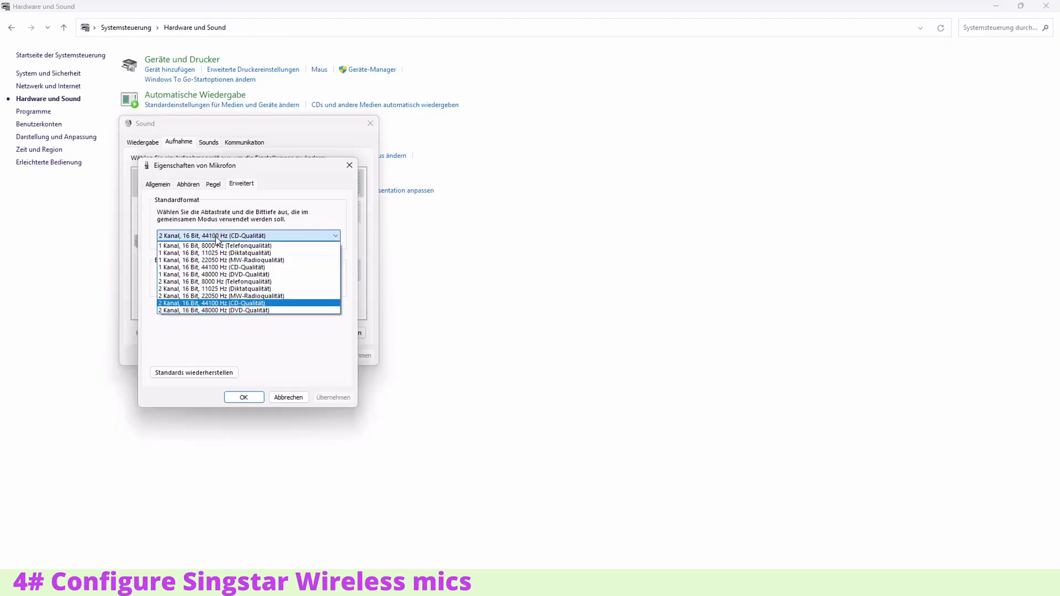
{"action": "left_click", "coordinate": [216, 237]}
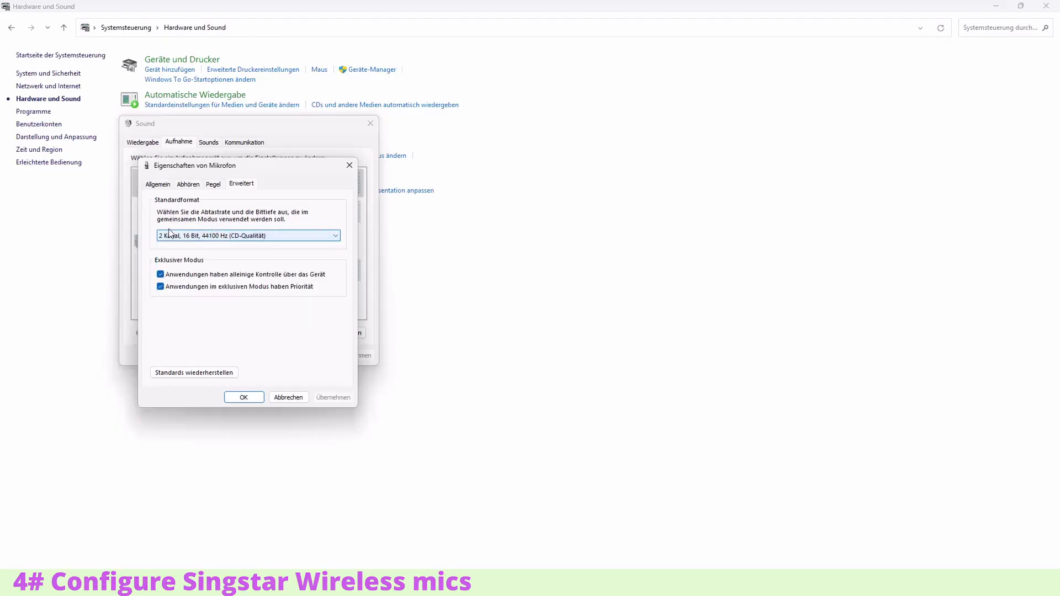
{"action": "left_click", "coordinate": [244, 399]}
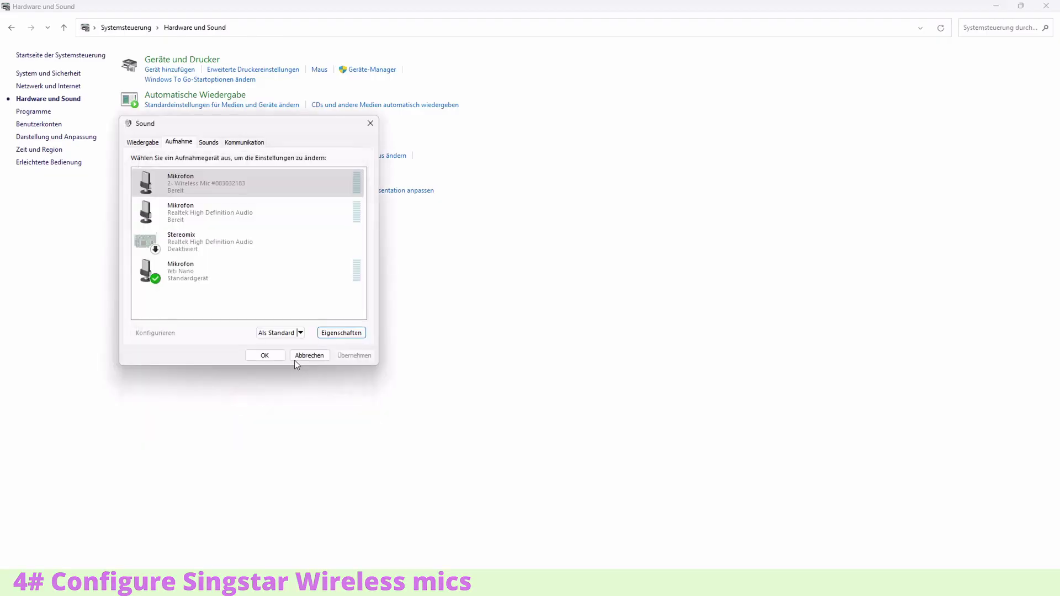
Close the sound settings and run ultrastardx.exe from D:\USDX.
{"action": "left_click", "coordinate": [277, 356]}
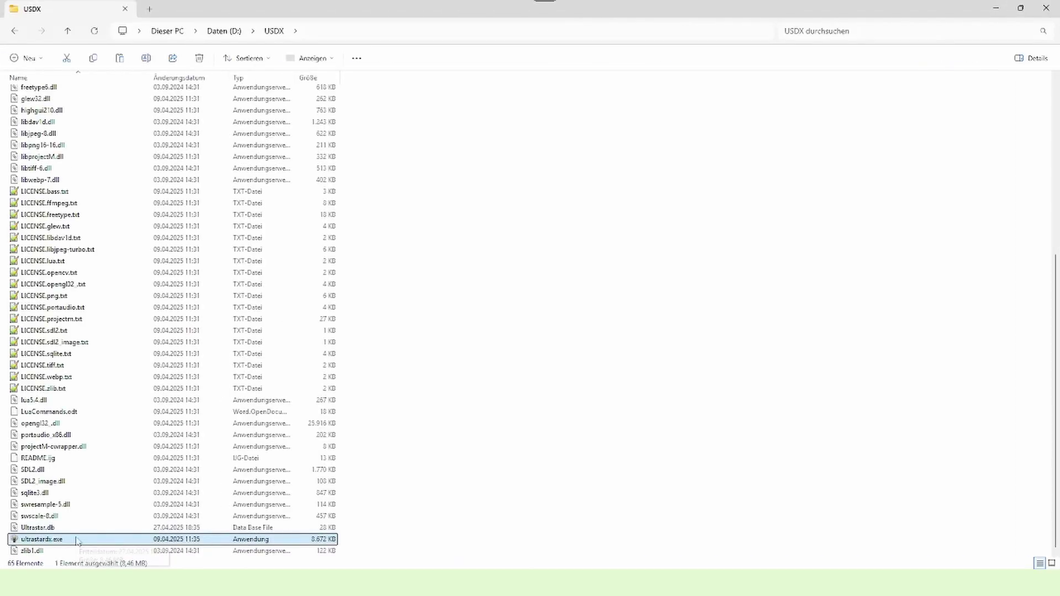
{"action": "double_click", "coordinate": [79, 542]}
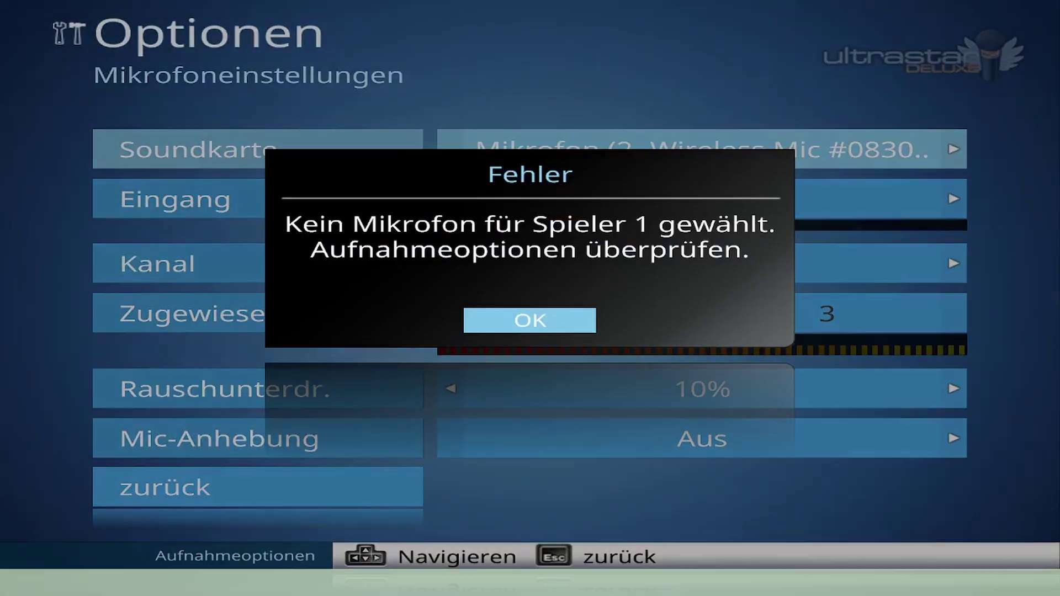
Dismiss the missing-microphone error and assign mic channel 2 to player 2.
{"action": "key", "text": "Return"}
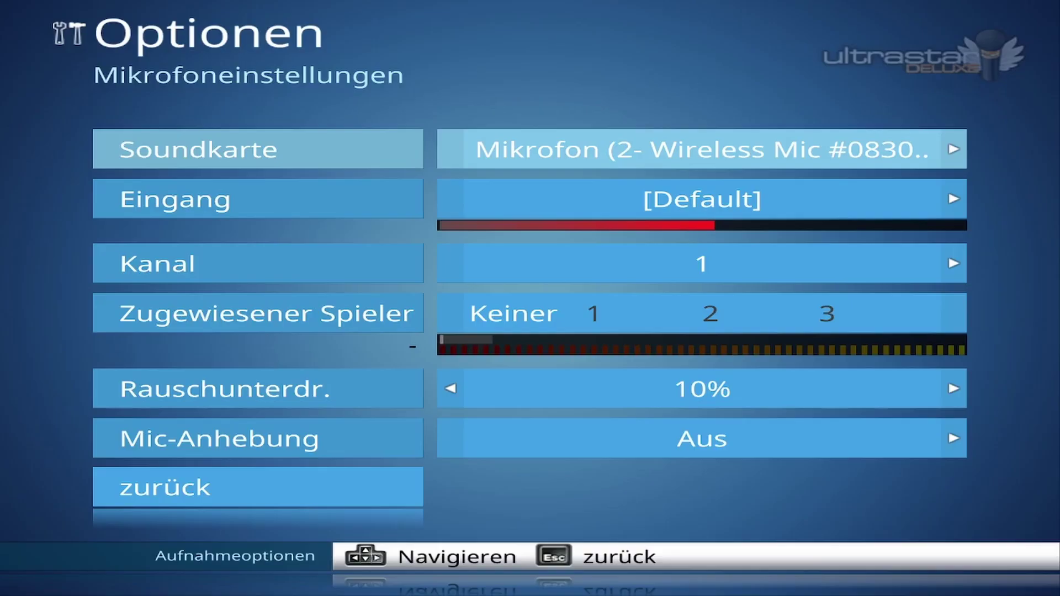
{"action": "key", "text": "Down"}
{"action": "key", "text": "Down"}
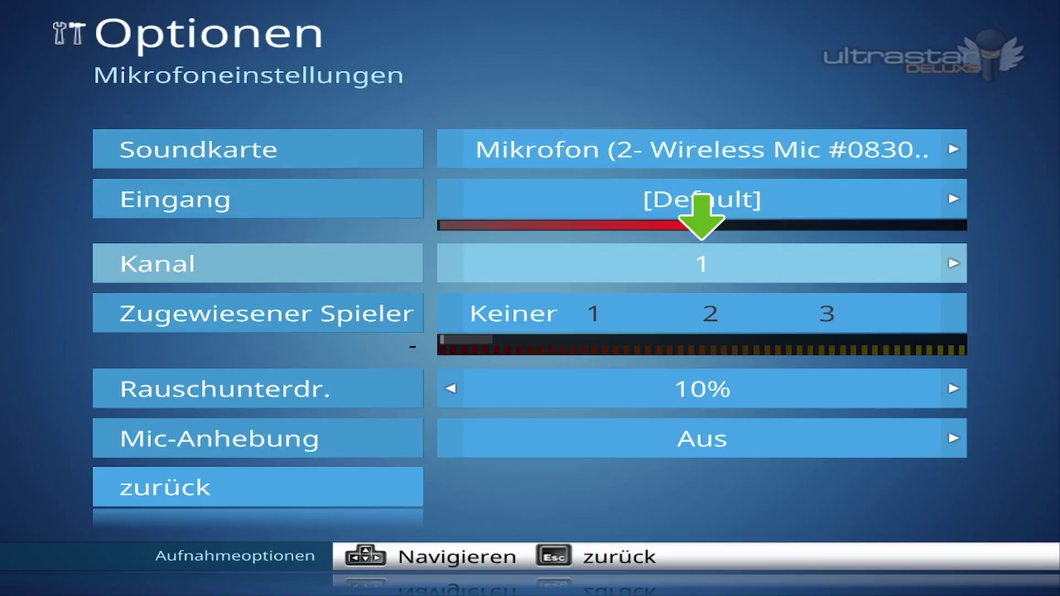
{"action": "key", "text": "Down"}
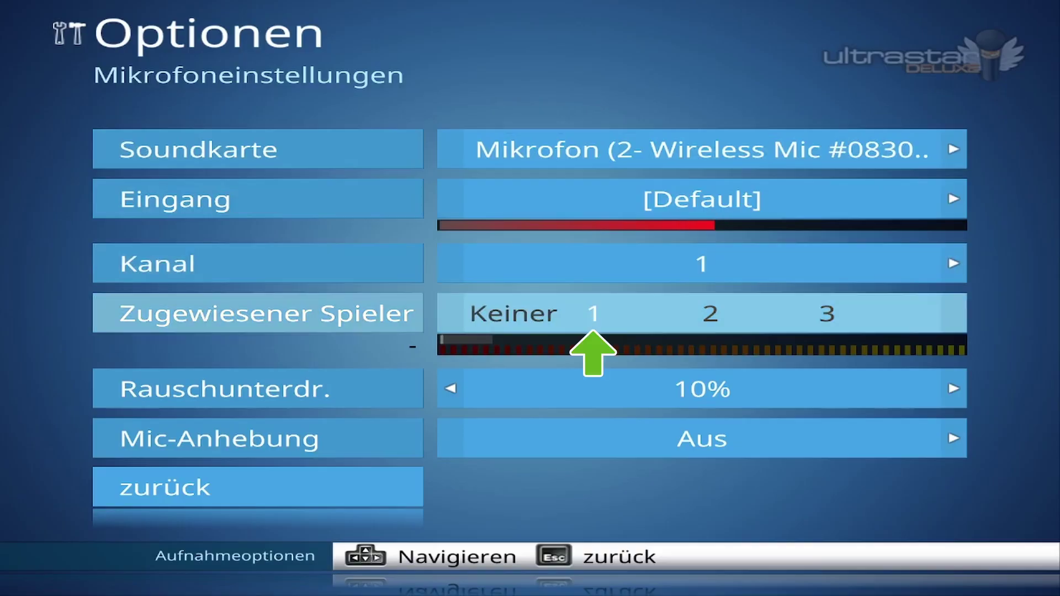
{"action": "key", "text": "Up"}
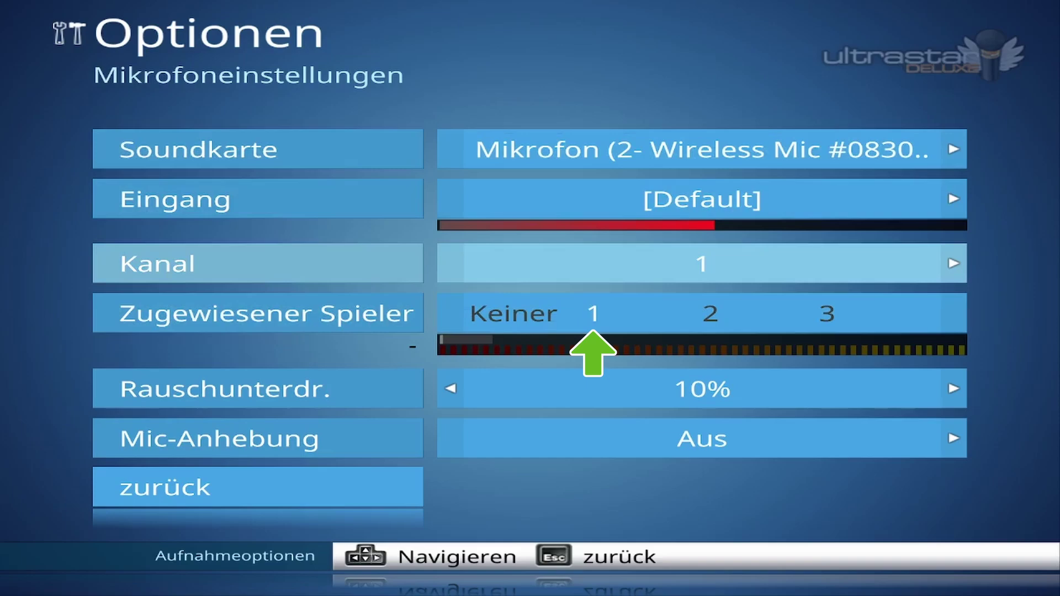
{"action": "key", "text": "Right"}
{"action": "key", "text": "Down"}
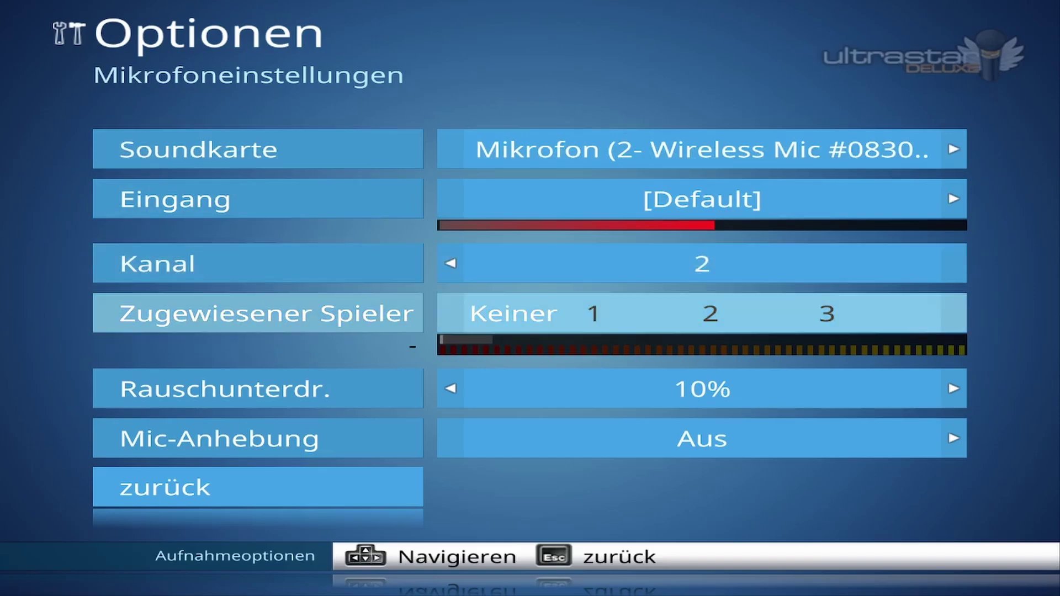
{"action": "key", "text": "Right"}
{"action": "key", "text": "Right"}
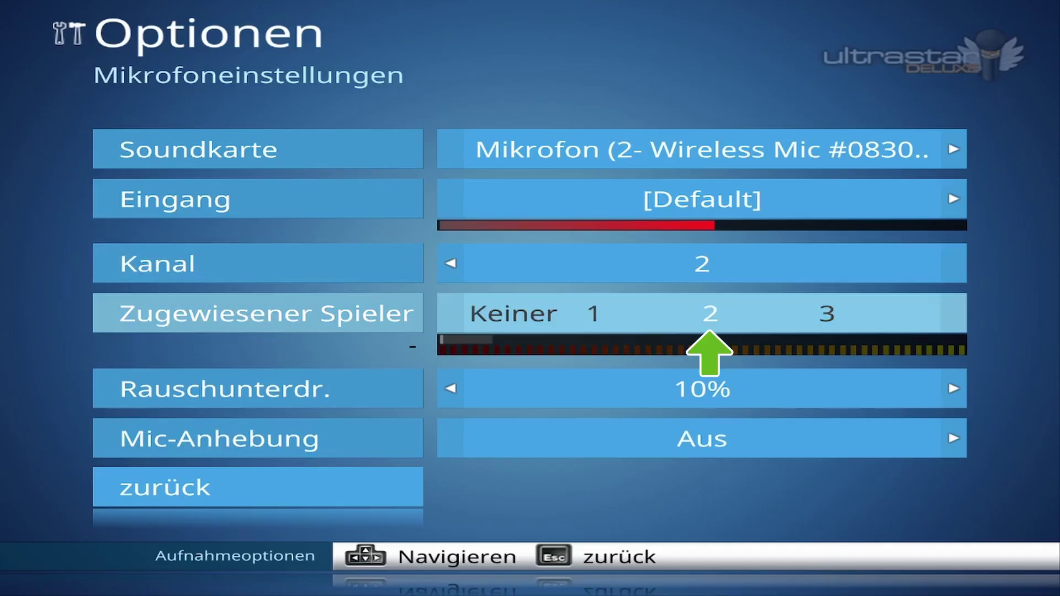
Select zurück to leave the microphone settings.
{"action": "key", "text": "Down"}
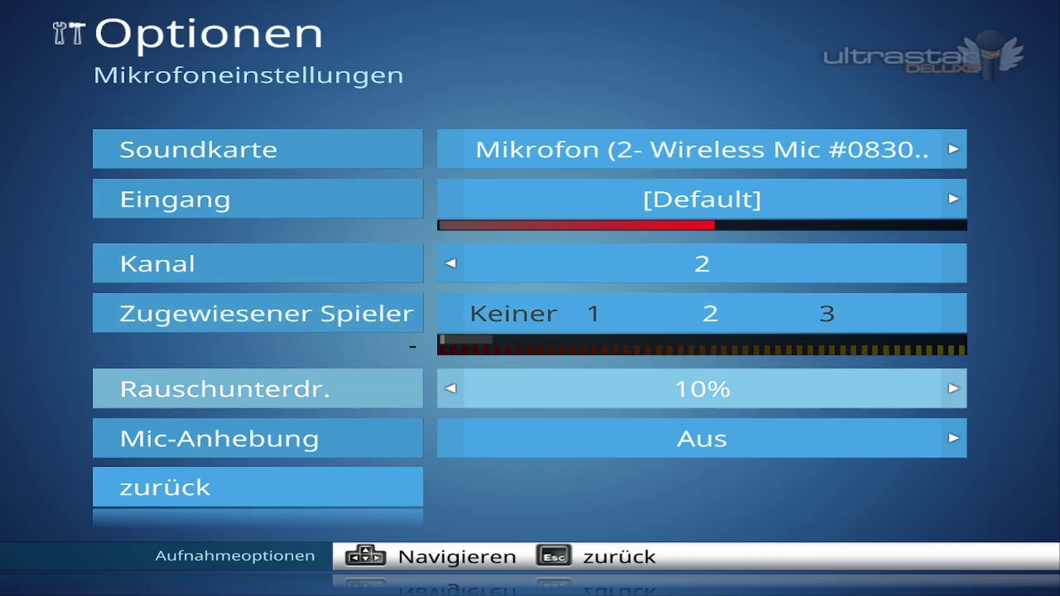
{"action": "key", "text": "Down"}
{"action": "key", "text": "Down"}
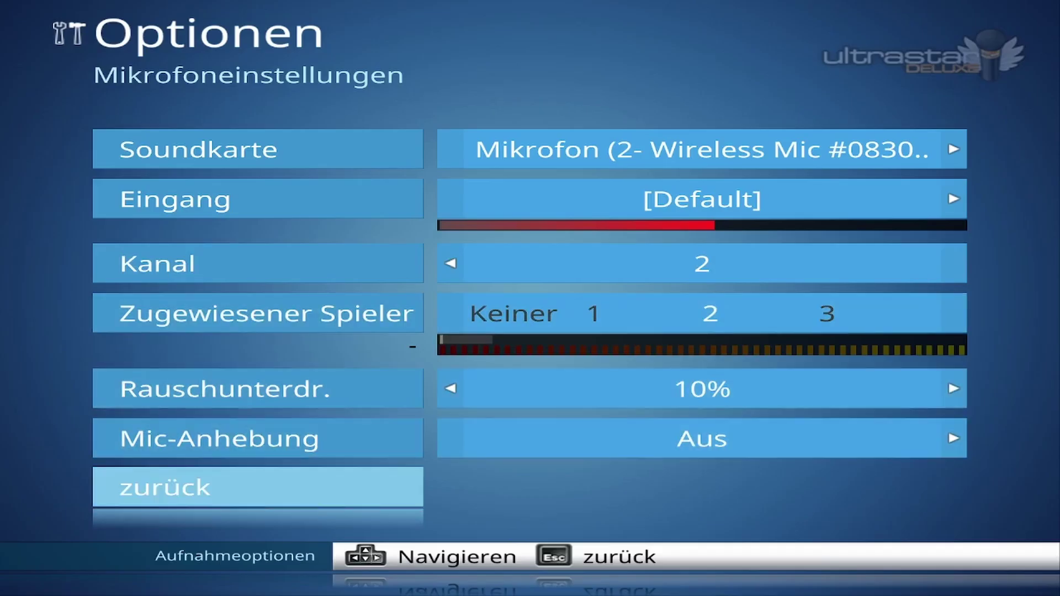
{"action": "key", "text": "Return"}
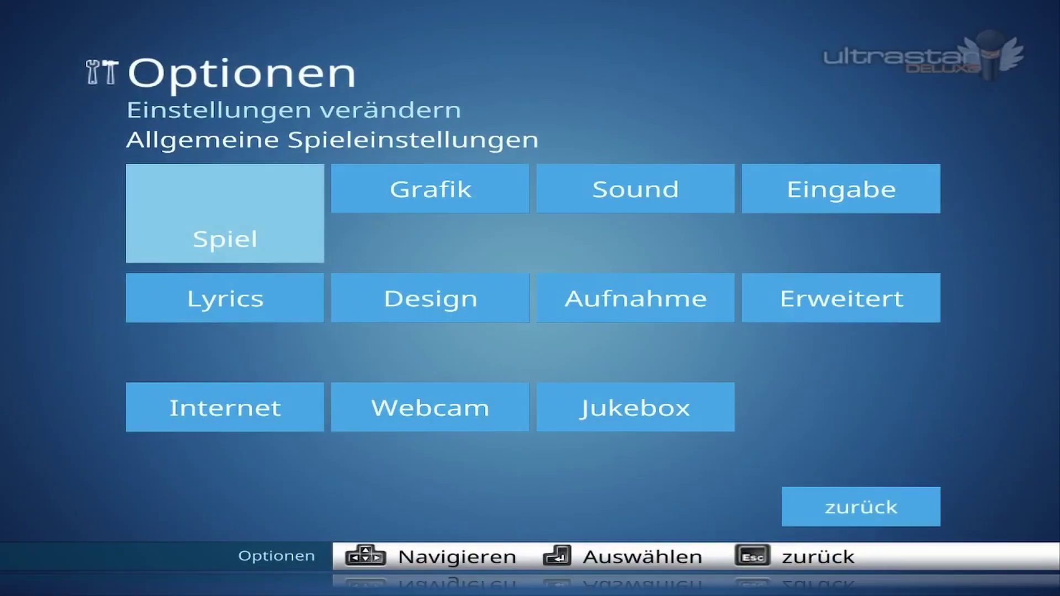
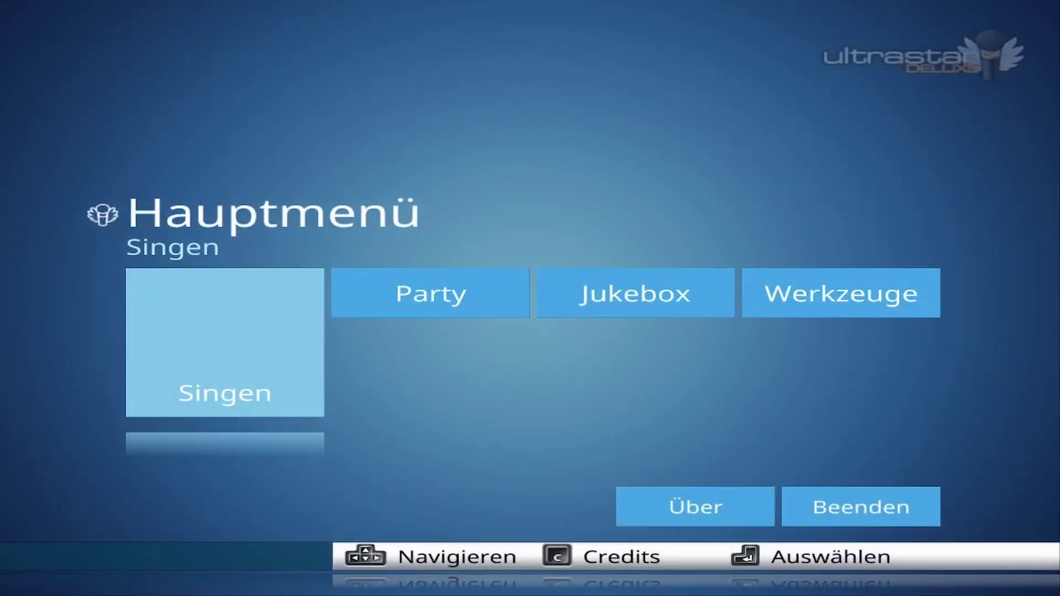
{"action": "key", "text": "Return"}
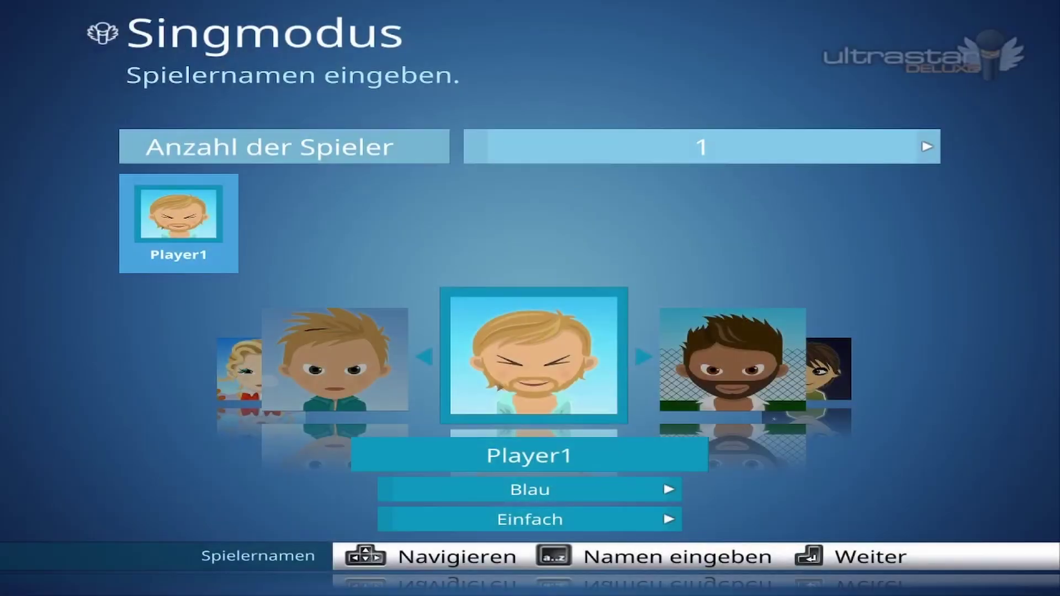
{"action": "key", "text": "Up"}
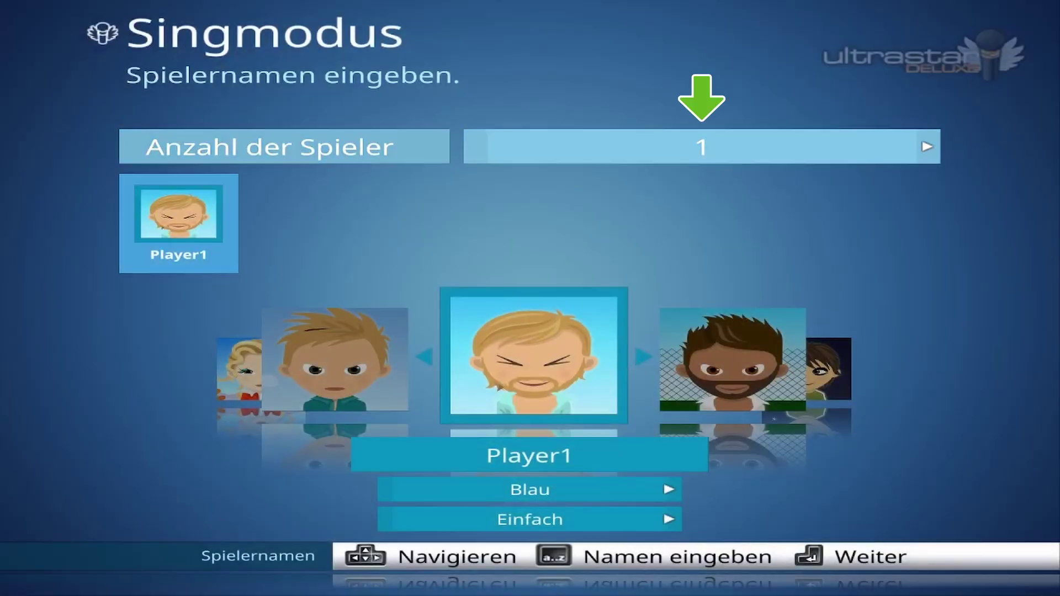
{"action": "key", "text": "Down"}
{"action": "key", "text": "Right"}
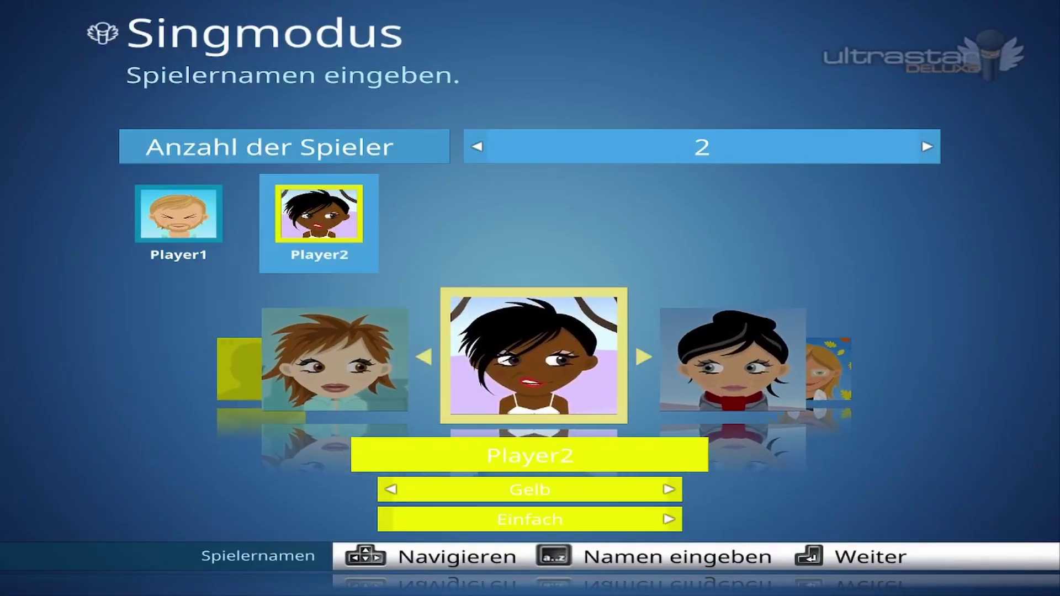
{"action": "key", "text": "Return"}
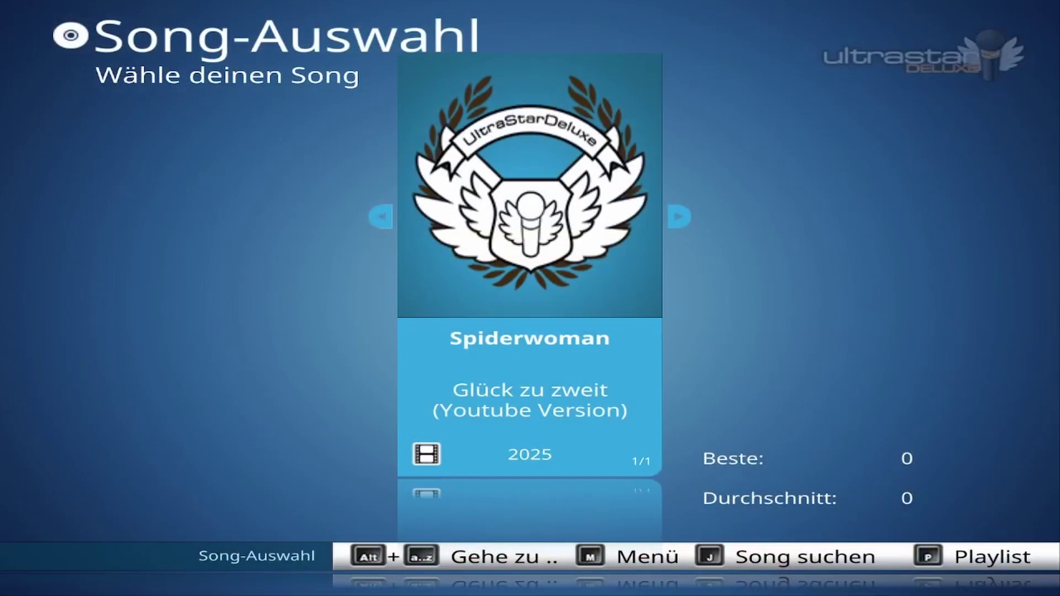
Start Spiderwoman – Glück zu zweit, then stop it early to get the score screen.
{"action": "key", "text": "Return"}
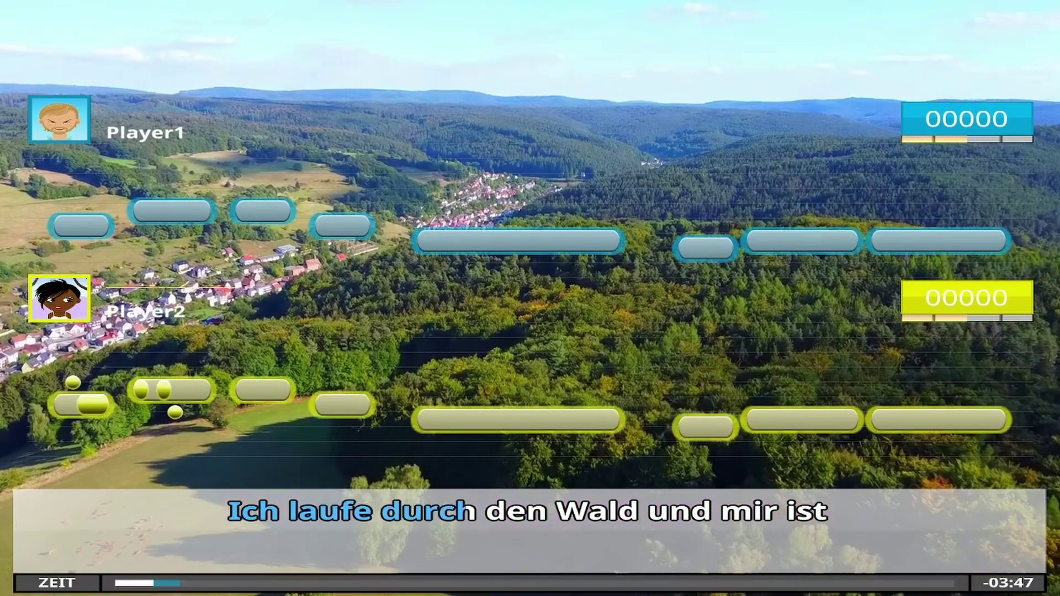
{"action": "key", "text": "Escape"}
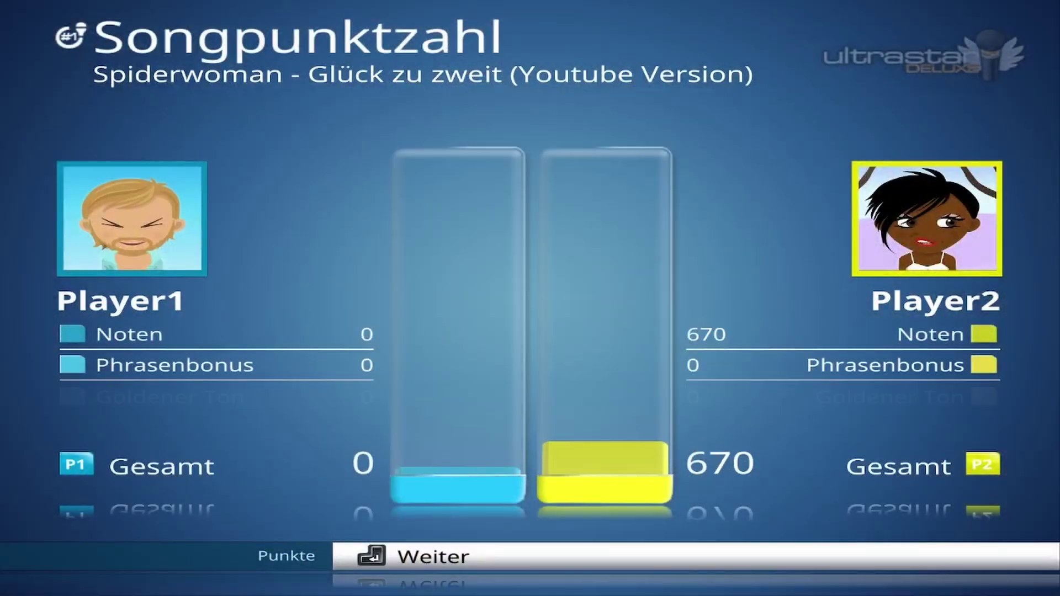
Continue (Weiter) past the Songpunktzahl screen back to Song-Auswahl.
{"action": "key", "text": "Return"}
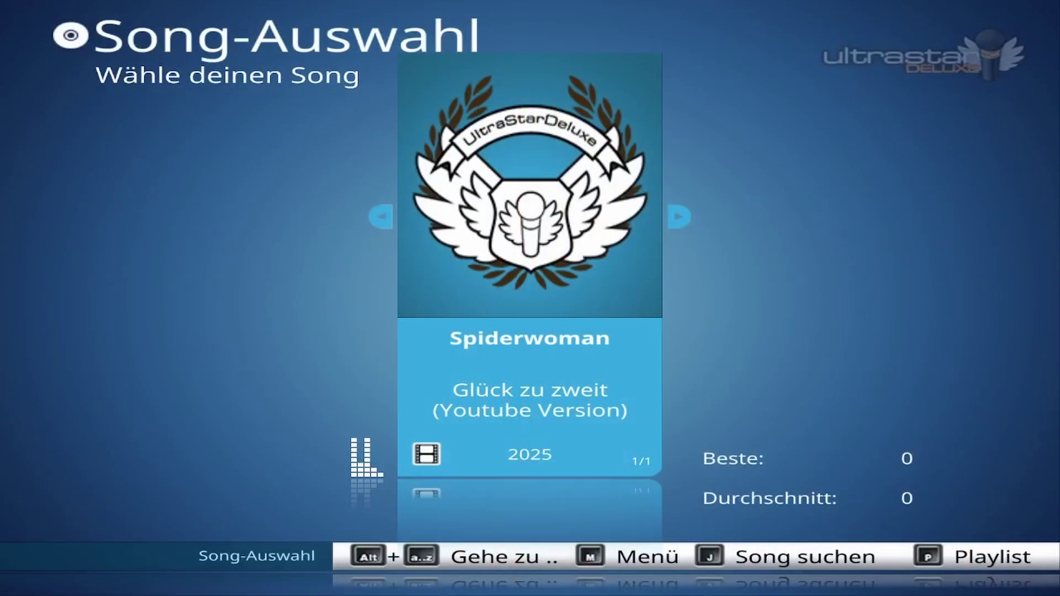